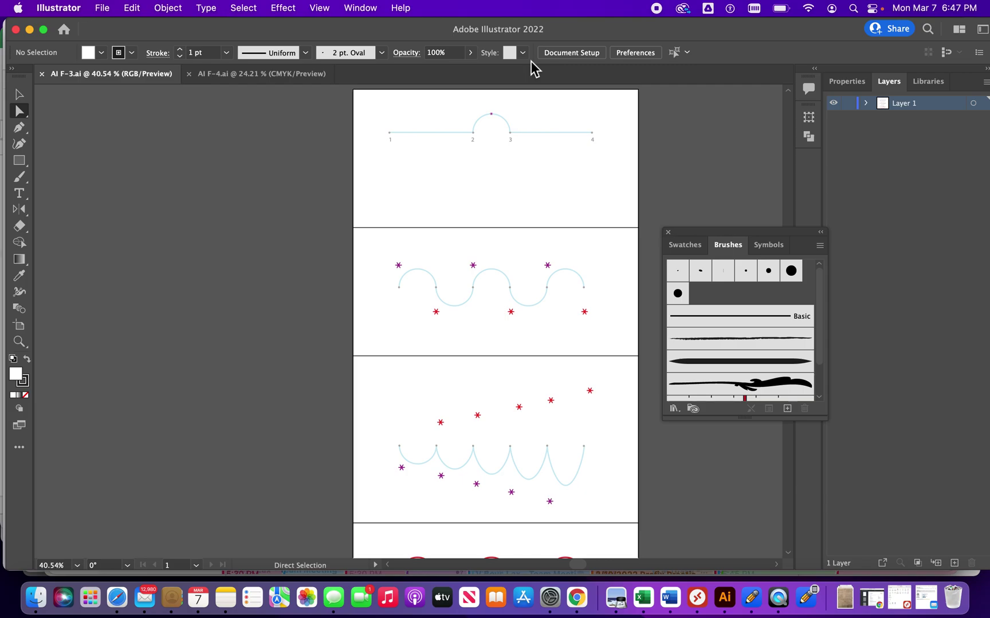
# Create a new 8.5 by 8 inch document in CMYK Color with 300 ppi raster effects
pyautogui.click(103, 8)
pyautogui.click(105, 27)
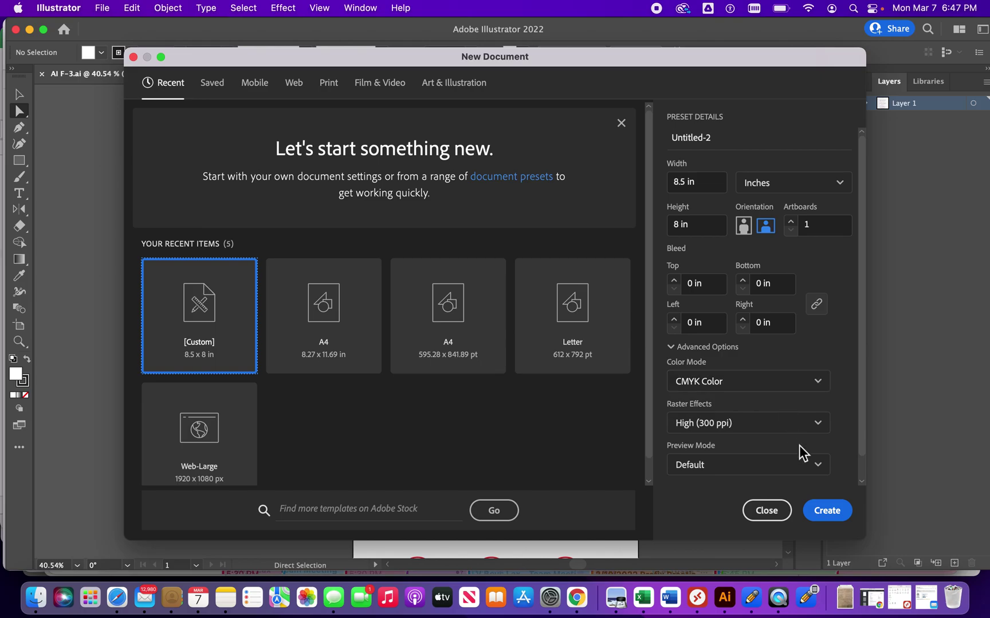
pyautogui.click(820, 509)
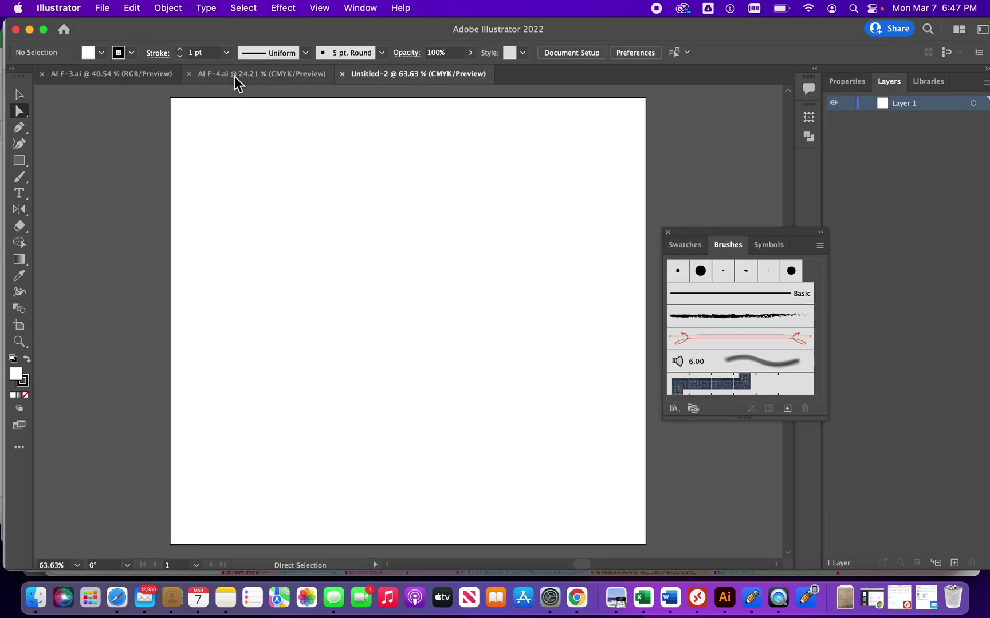
# Save the new document to Creative Cloud as "skills trace_AI-F"
pyautogui.click(106, 9)
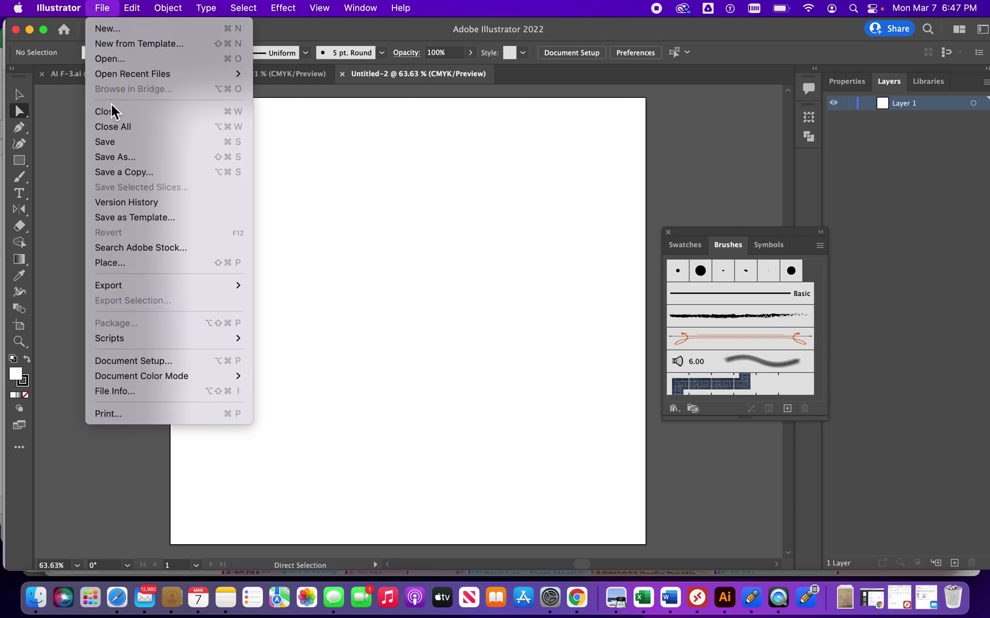
pyautogui.click(107, 142)
pyautogui.click(685, 453)
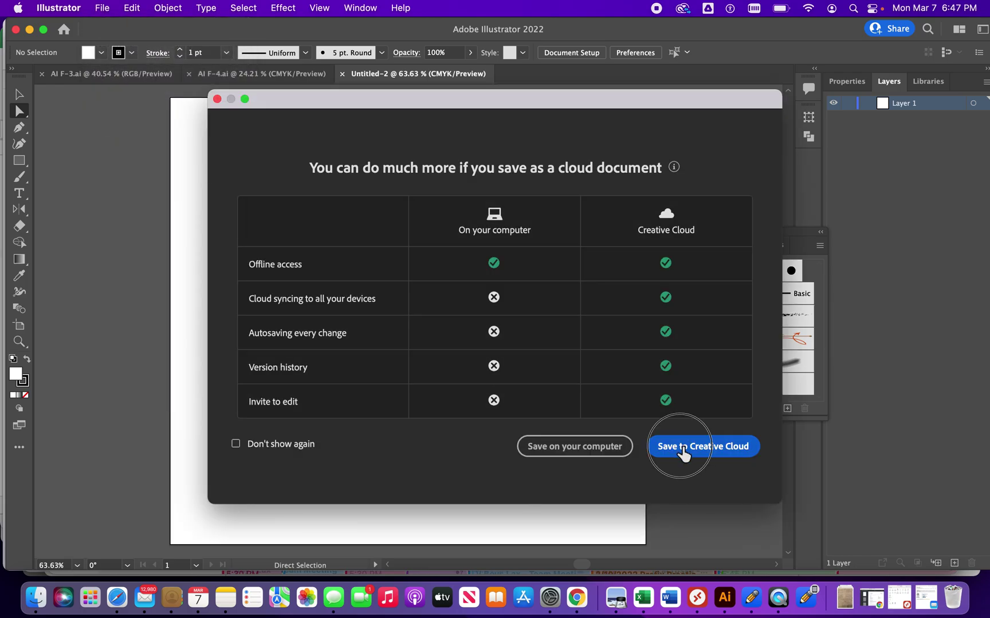
pyautogui.write('skila')
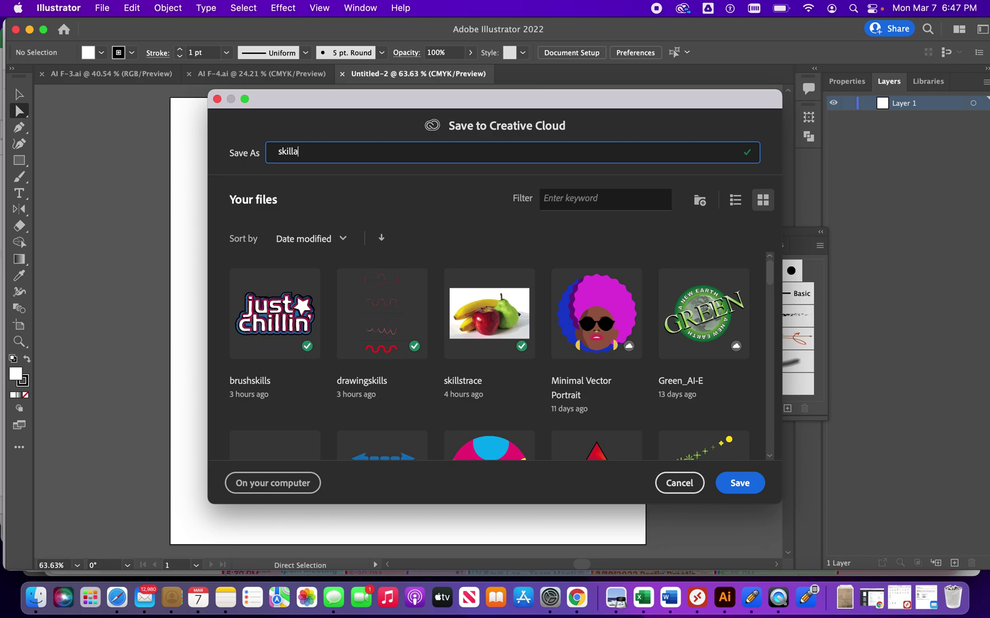
pyautogui.write('s trace_AI-F')
pyautogui.click(740, 488)
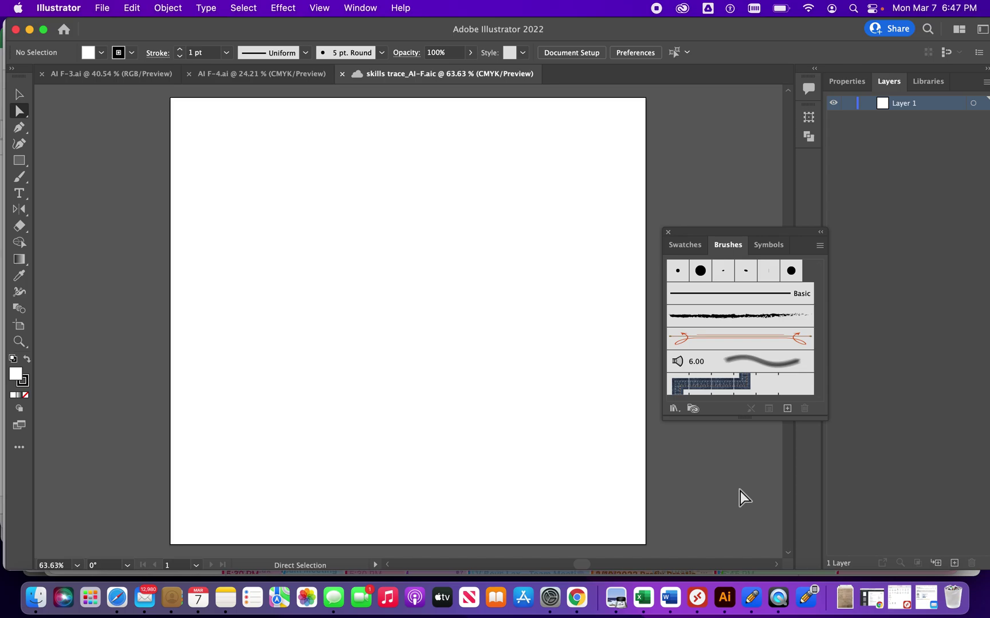
# Place Fruit.tif from the Unit F folder as a linked image, its upper-left corner at about X 0.26 in, Y 2 in
pyautogui.click(359, 8)
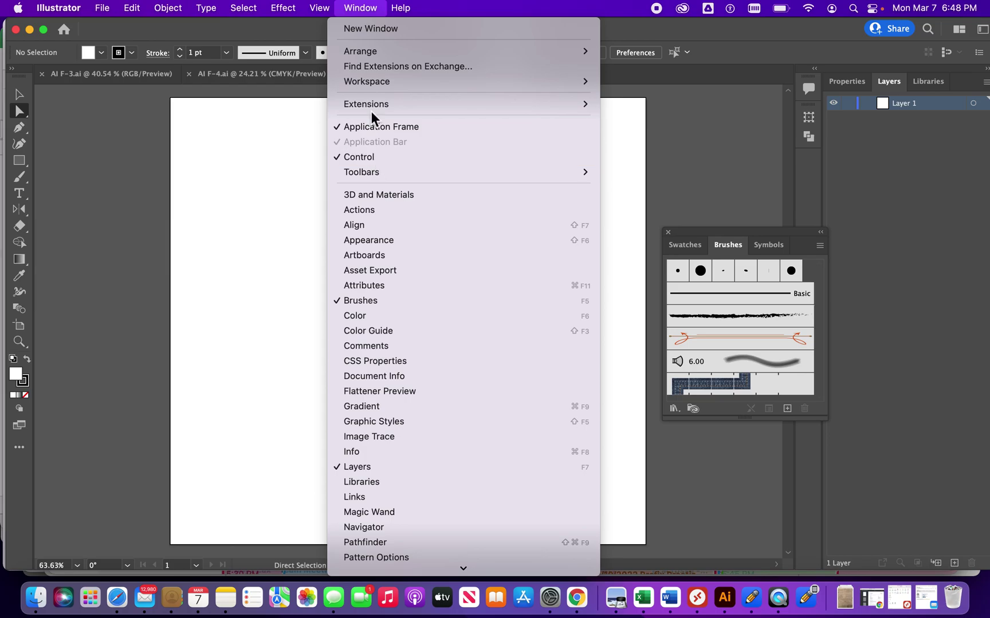
pyautogui.click(361, 10)
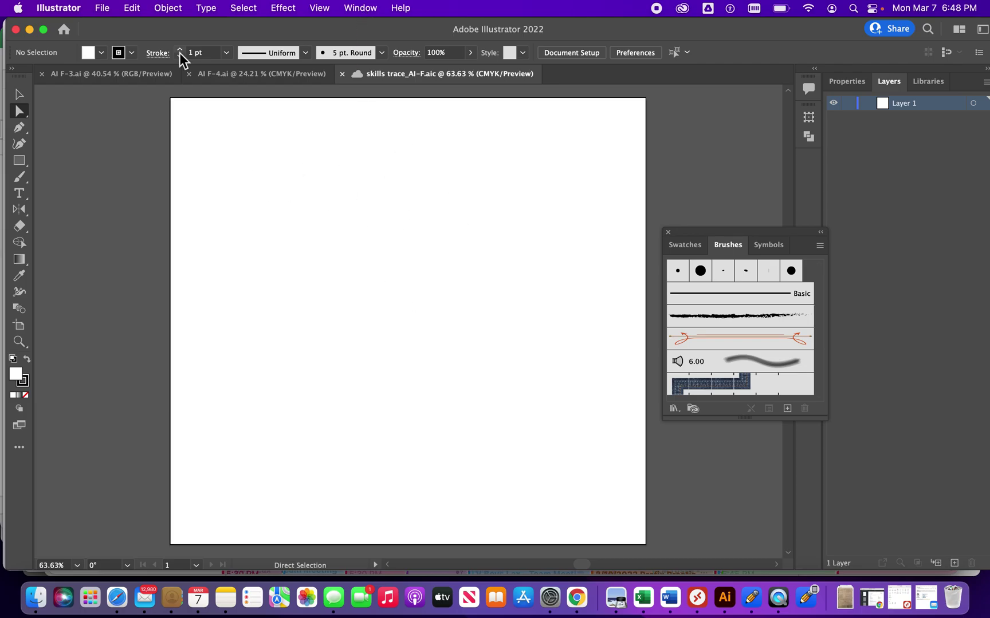
pyautogui.click(109, 9)
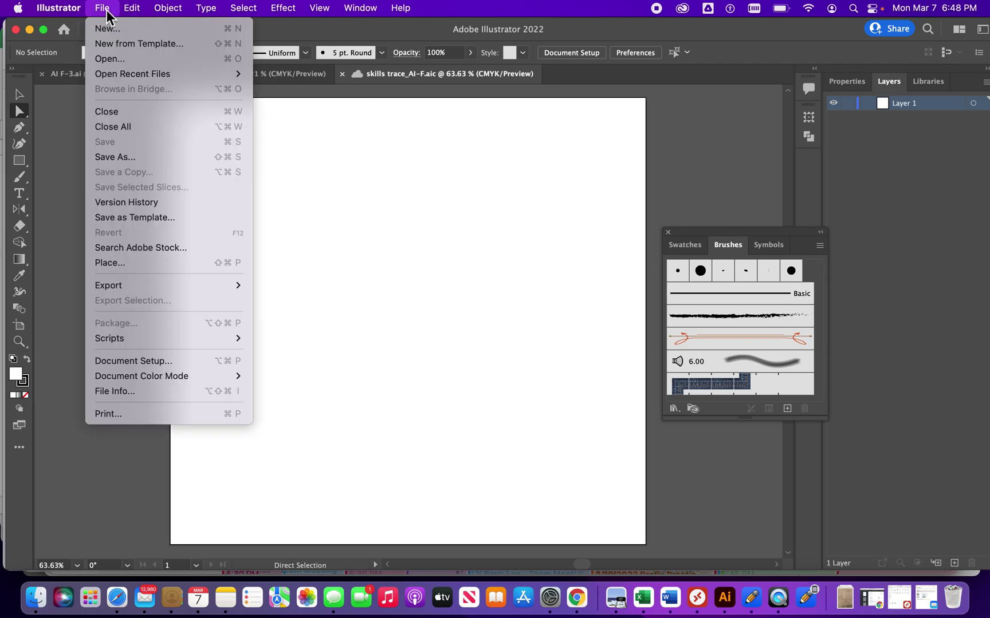
pyautogui.click(138, 264)
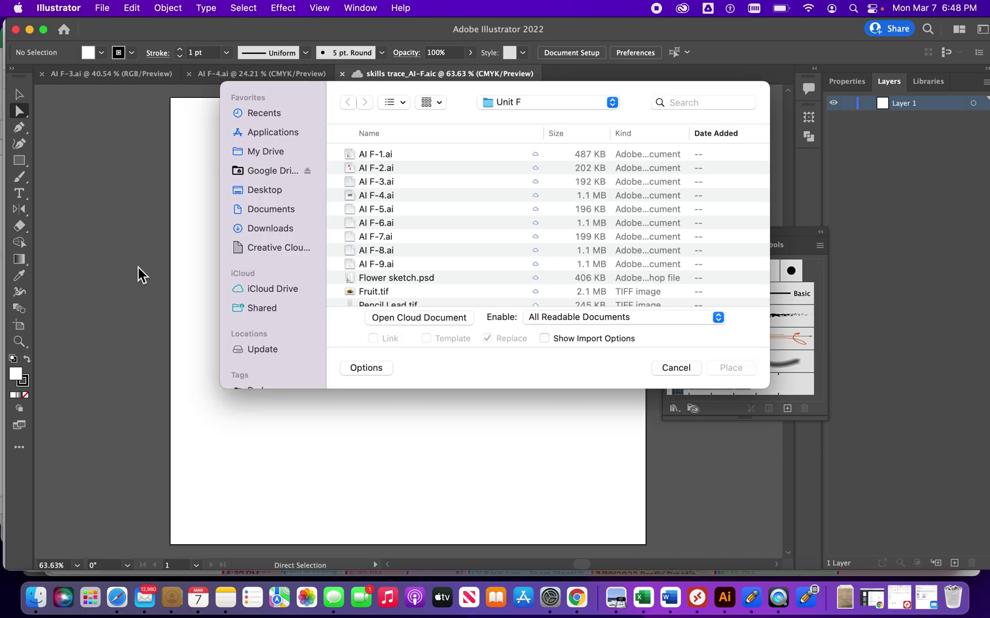
pyautogui.scroll(-3, 434, 256)
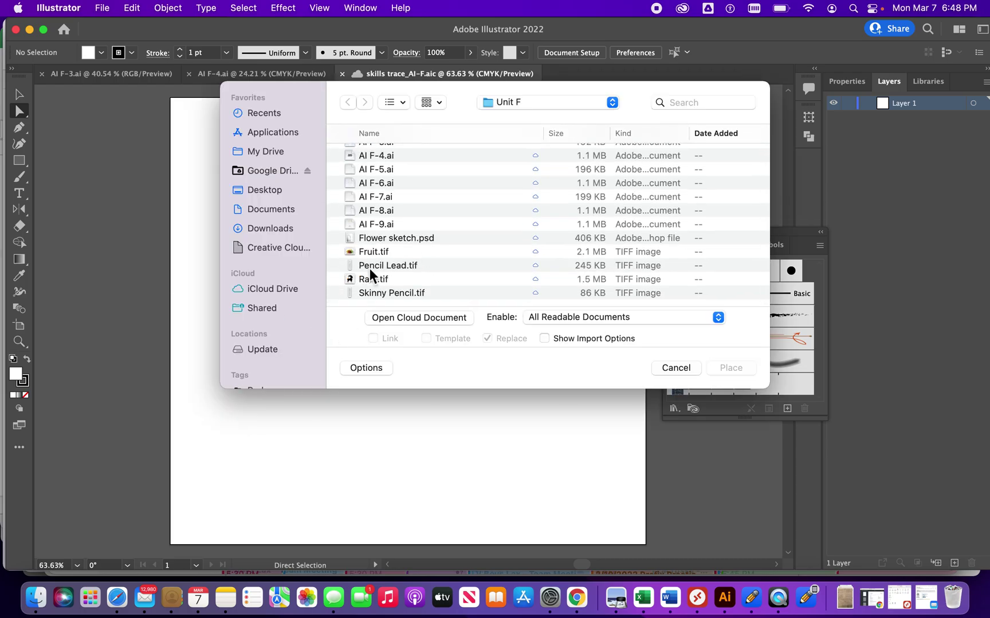
pyautogui.click(372, 252)
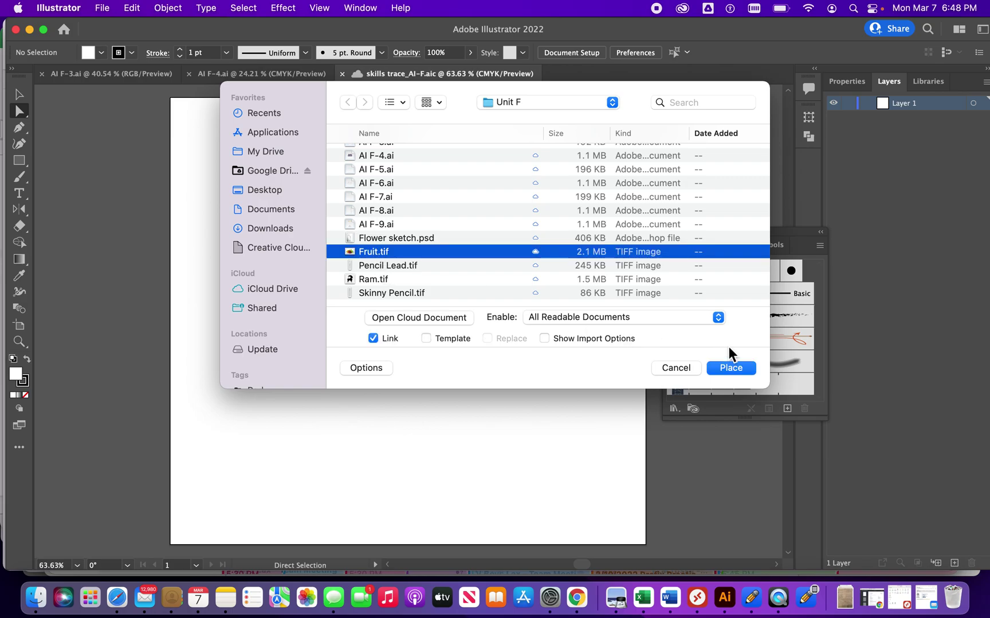
pyautogui.click(731, 368)
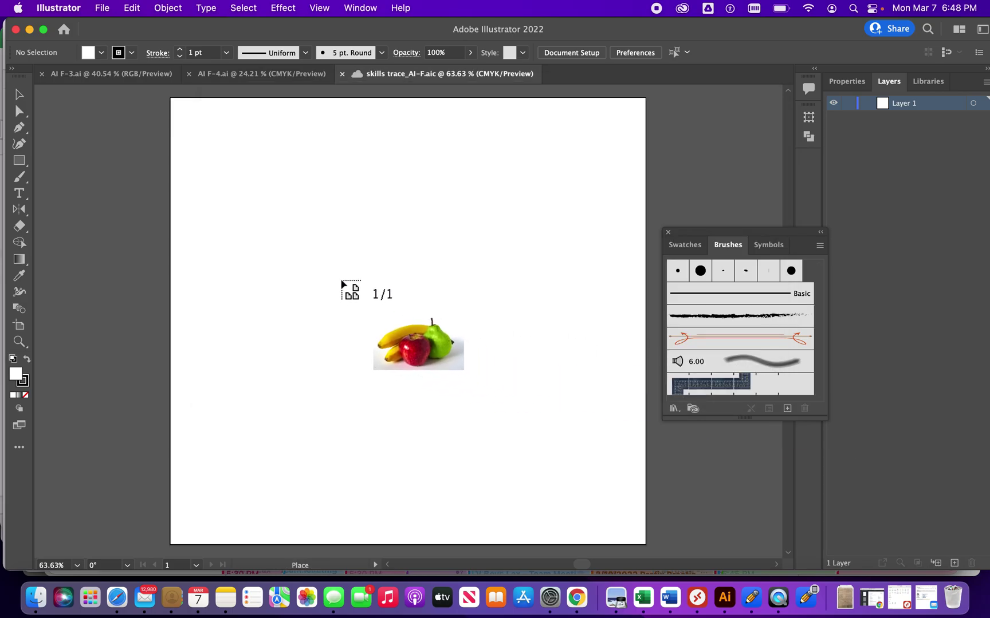
pyautogui.click(186, 211)
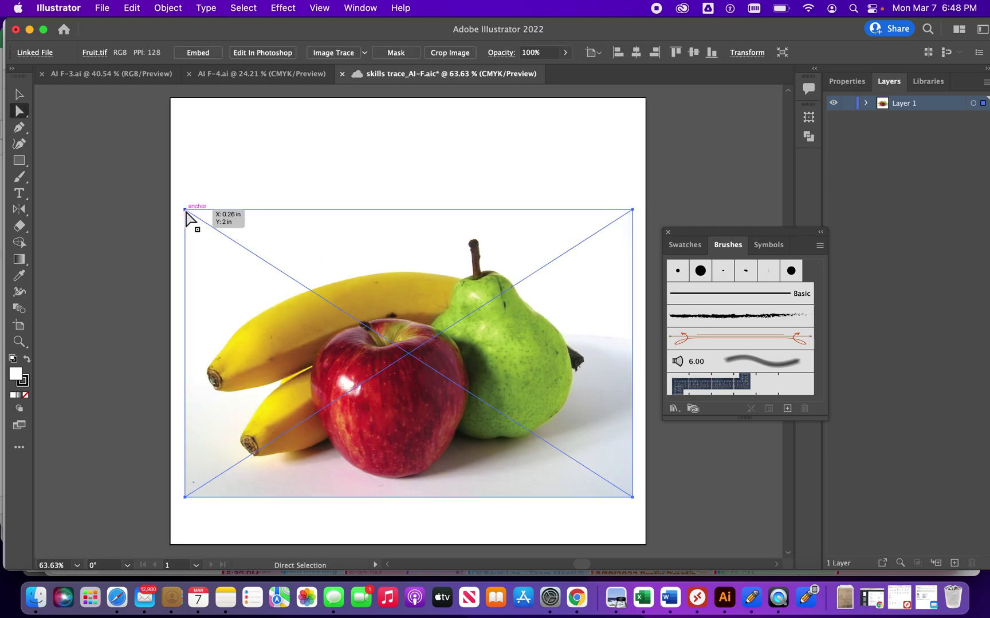
# Image Trace the placed fruit picture with the Low Fidelity Photo preset and expand the tracing into paths
pyautogui.click(847, 82)
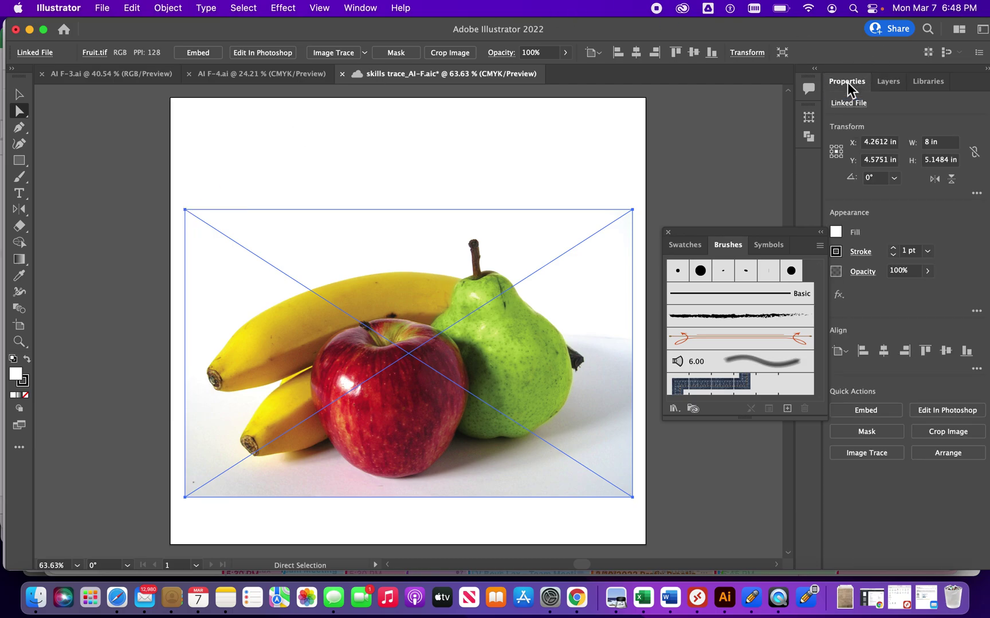
pyautogui.click(541, 179)
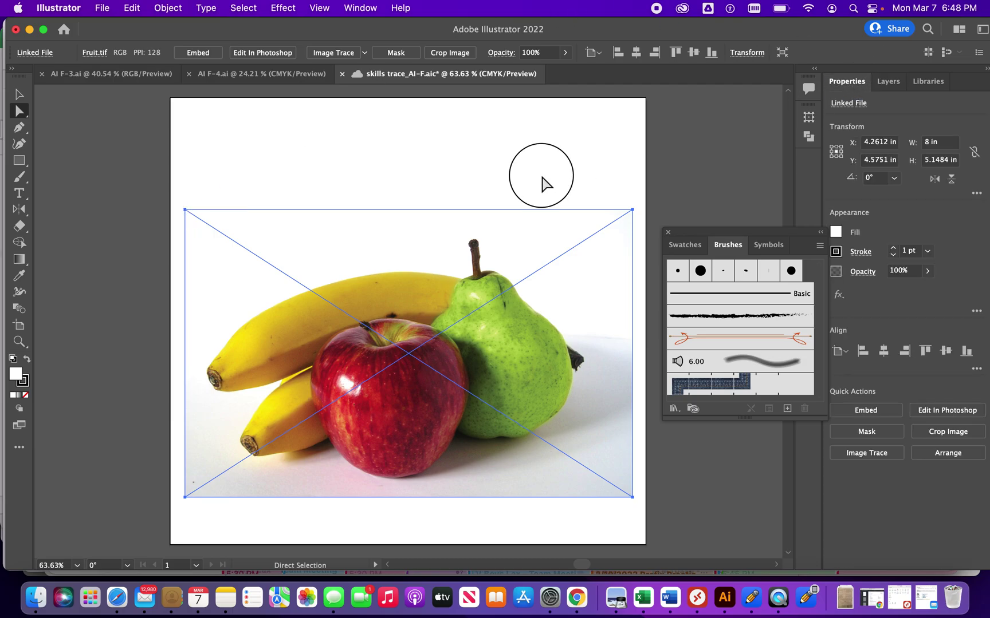
pyautogui.click(520, 250)
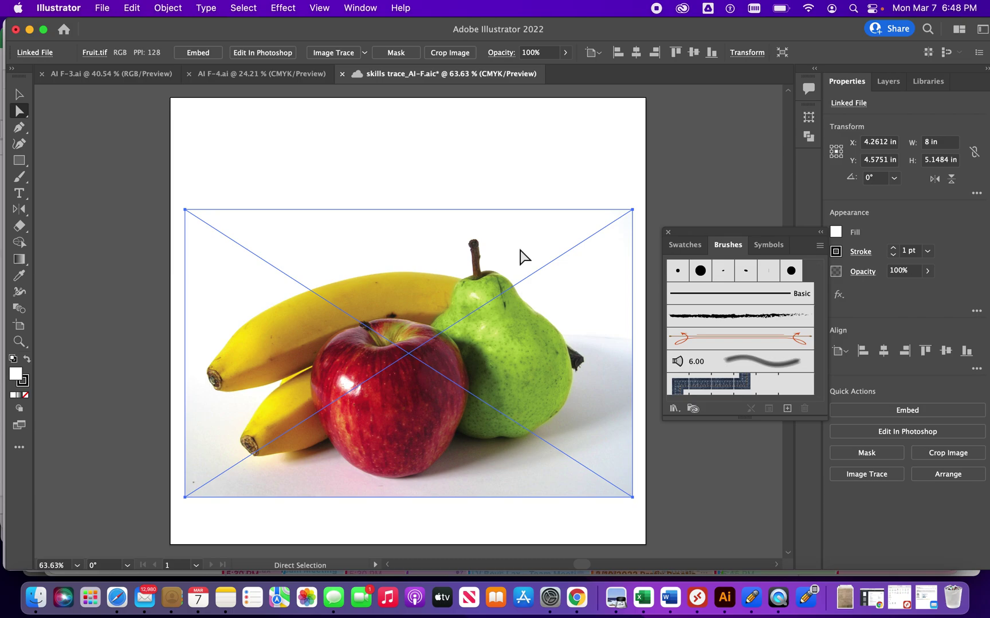
pyautogui.click(873, 478)
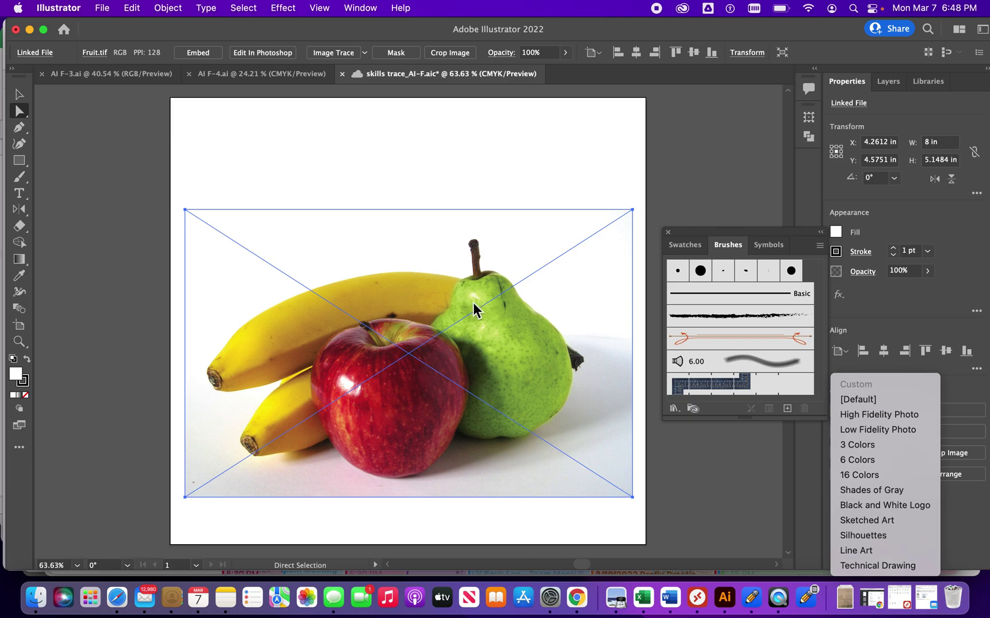
pyautogui.click(861, 429)
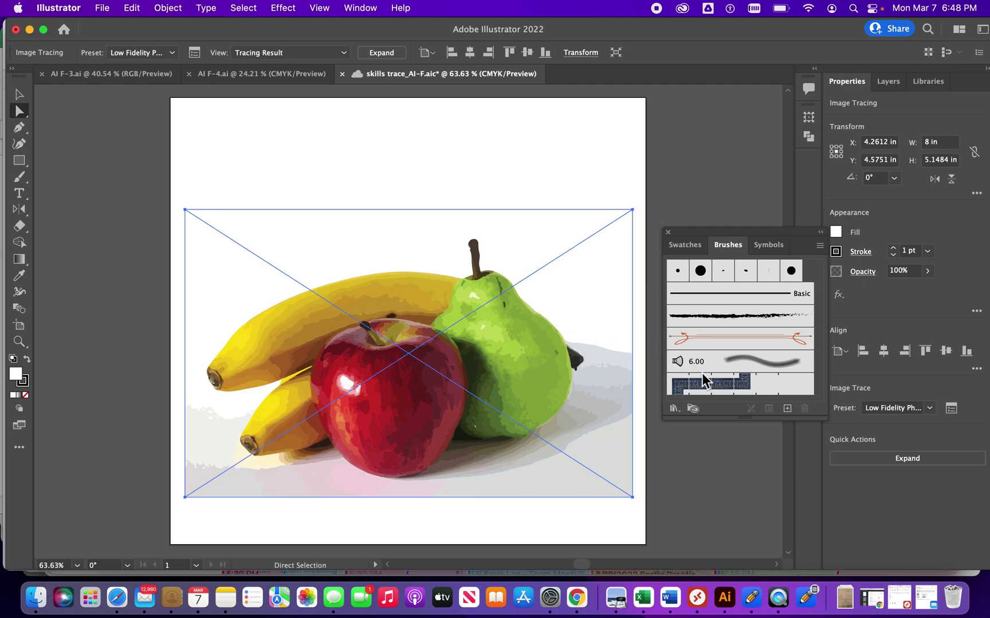
pyautogui.click(883, 458)
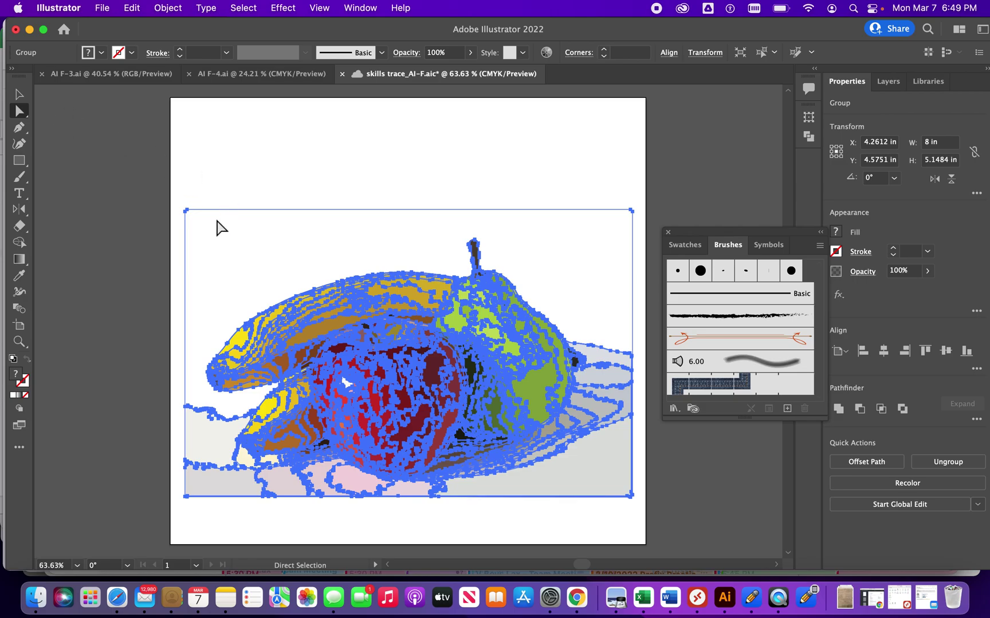
# Deselect the expanded fruit artwork and save the document
pyautogui.click(246, 8)
pyautogui.click(252, 59)
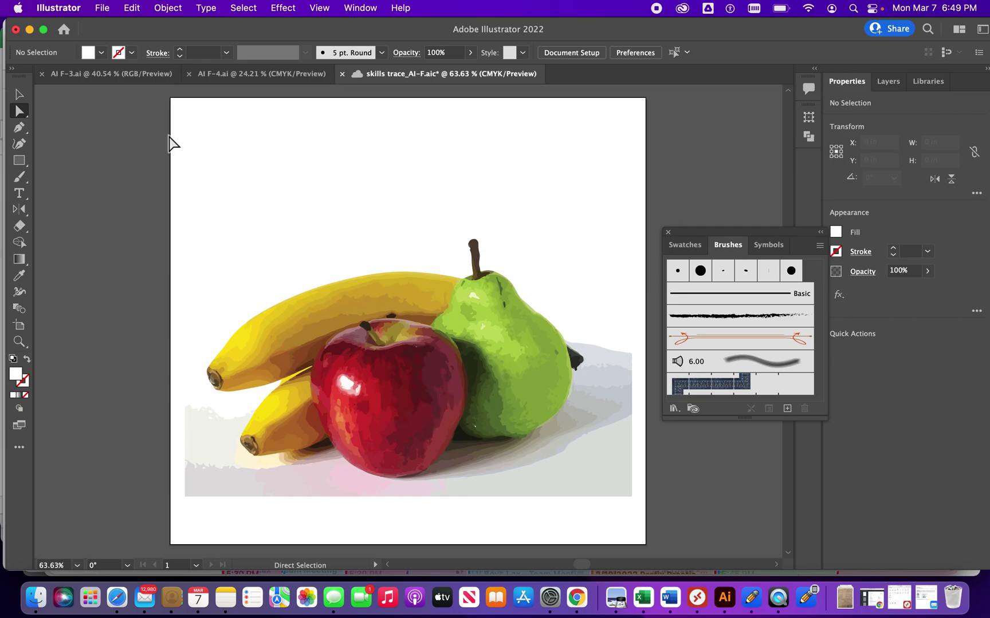
pyautogui.click(104, 9)
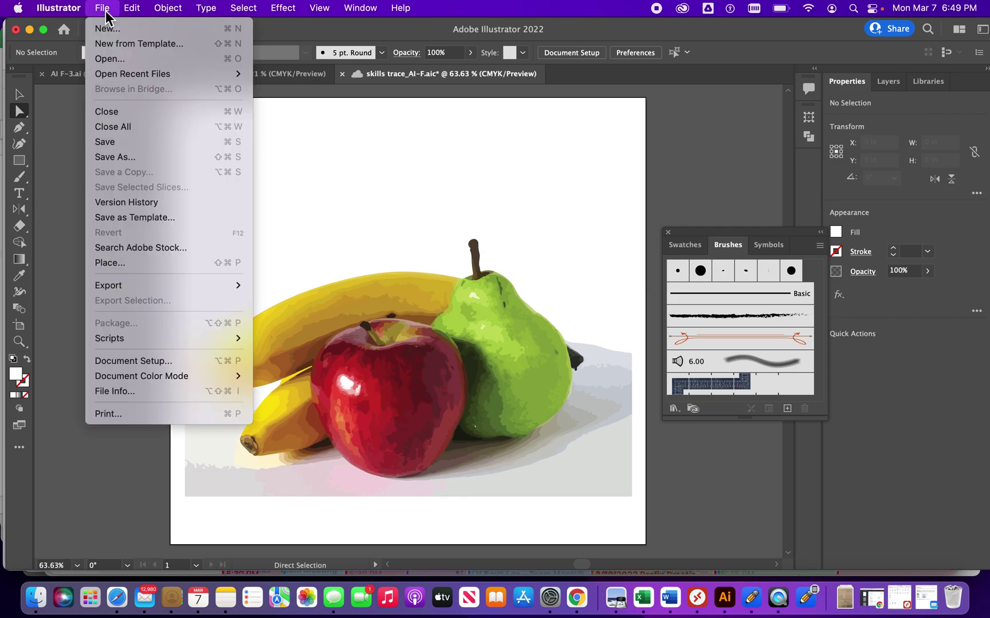
pyautogui.click(111, 141)
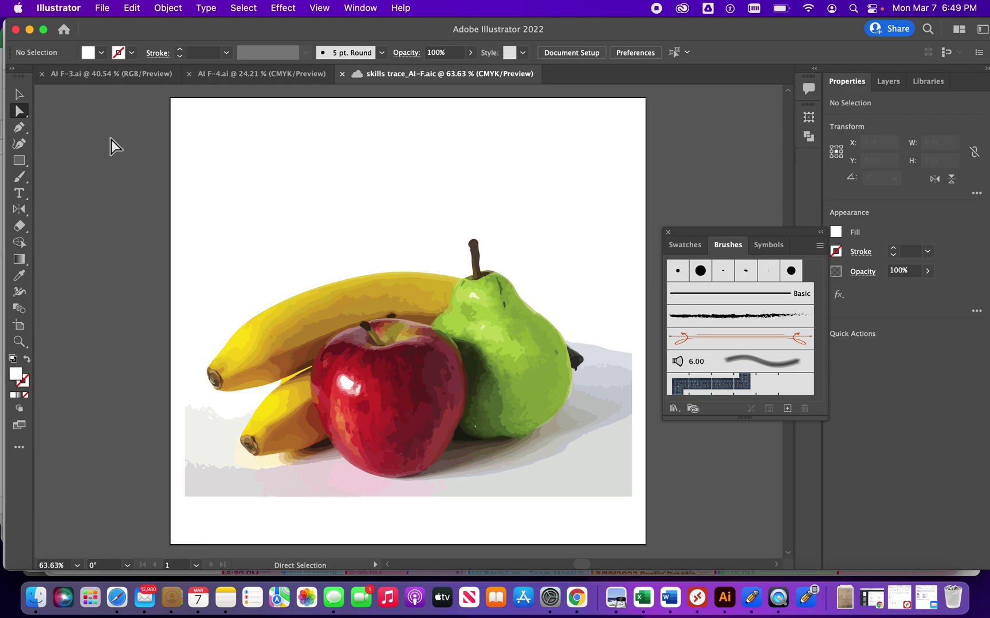
# Switch to the AI F-3.ai document and display its saved view Panel 1
pyautogui.click(87, 80)
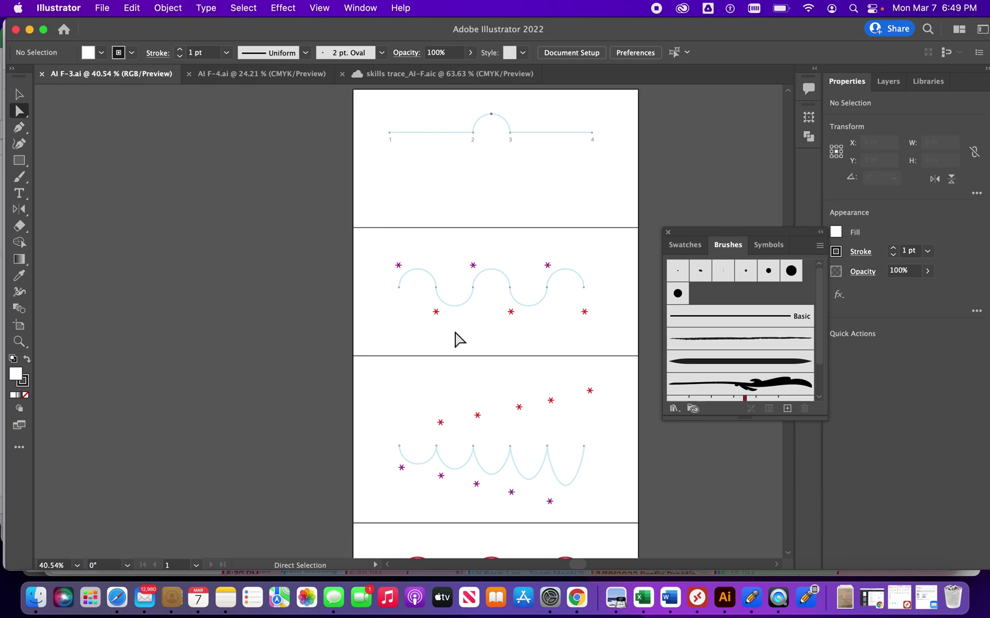
pyautogui.scroll(-1, 490, 429)
pyautogui.scroll(-5, 489, 430)
pyautogui.scroll(5, 488, 428)
pyautogui.hscroll(2, 488, 429)
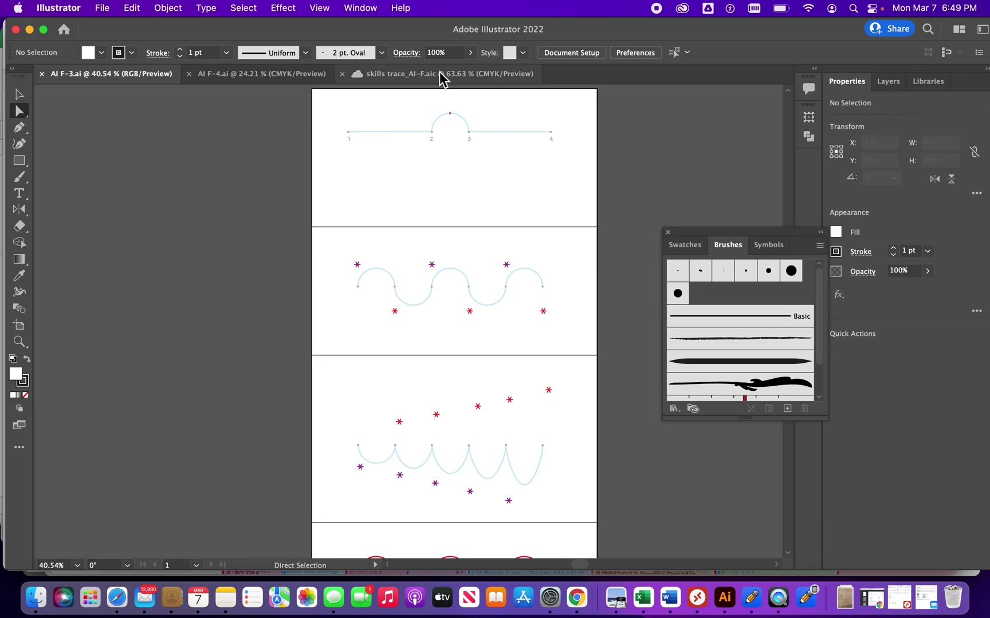
pyautogui.click(320, 8)
pyautogui.scroll(-5, 384, 298)
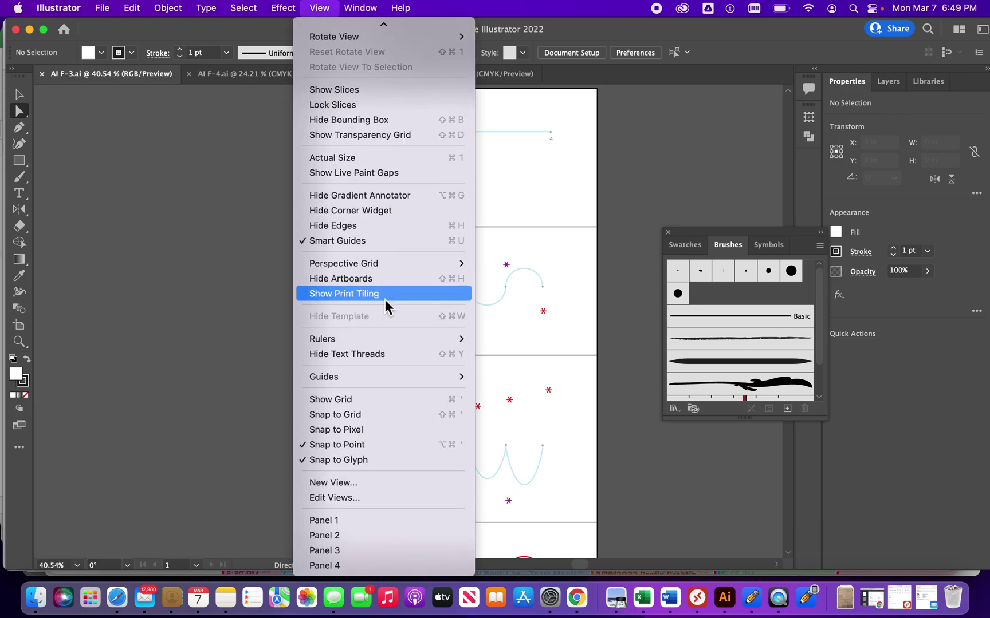
pyautogui.click(329, 520)
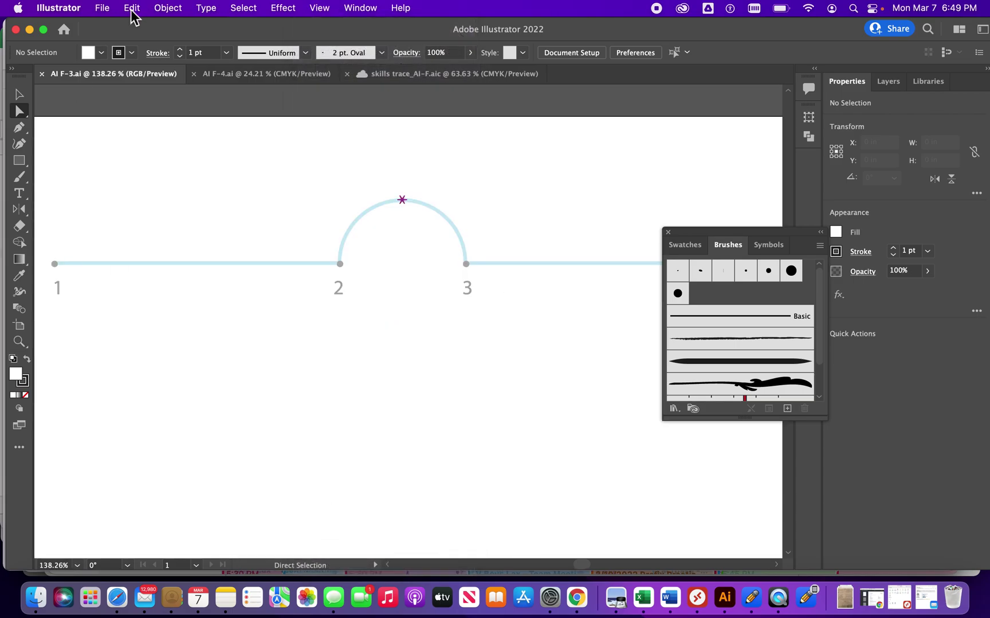
# Save a version of AI F-3.ai to Creative Cloud under the name "drawing skills_AI-F"
pyautogui.click(103, 9)
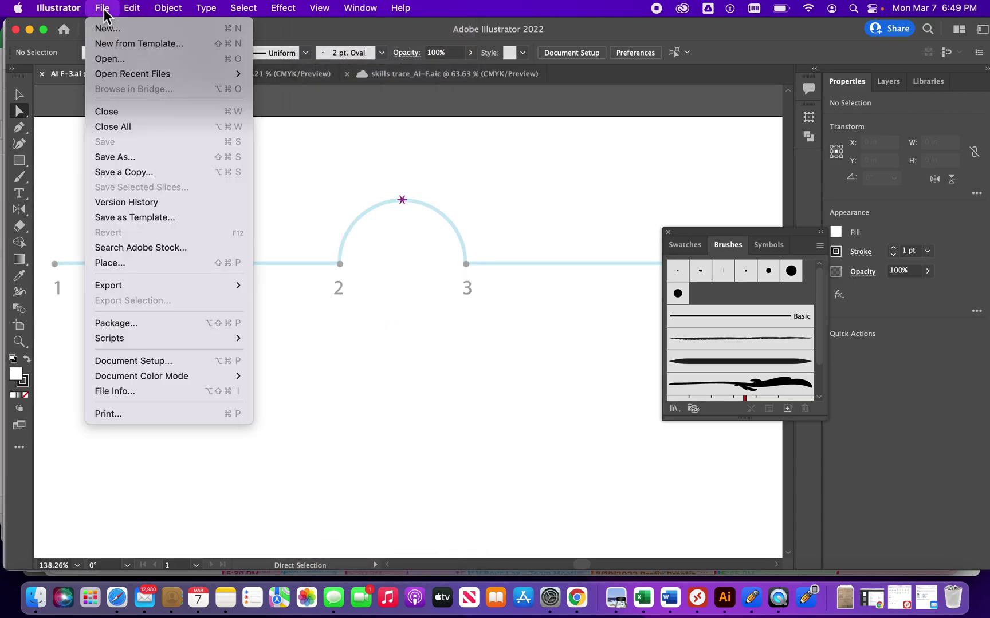
pyautogui.click(119, 157)
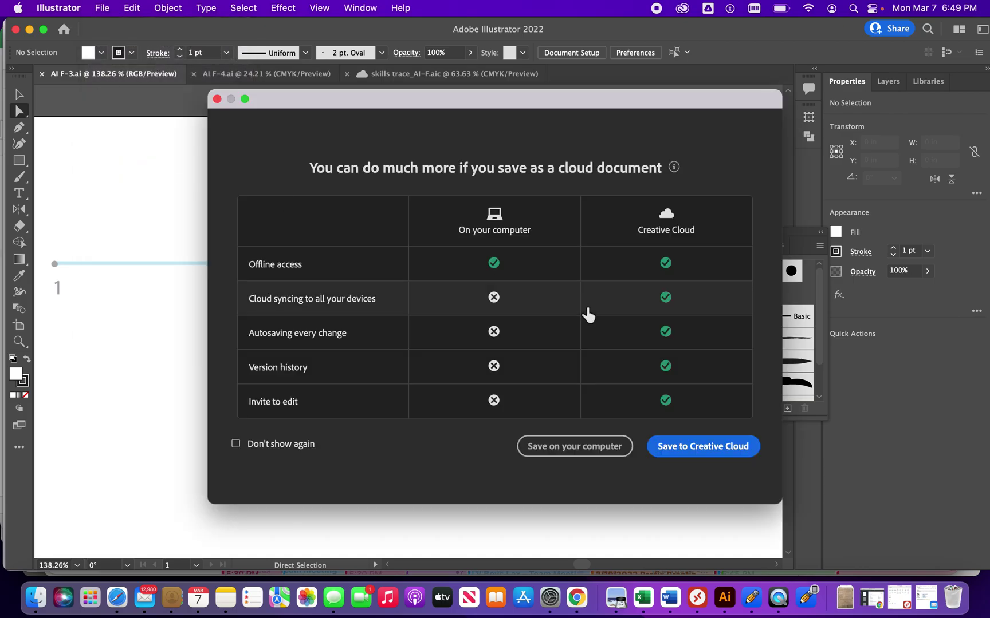
pyautogui.click(688, 451)
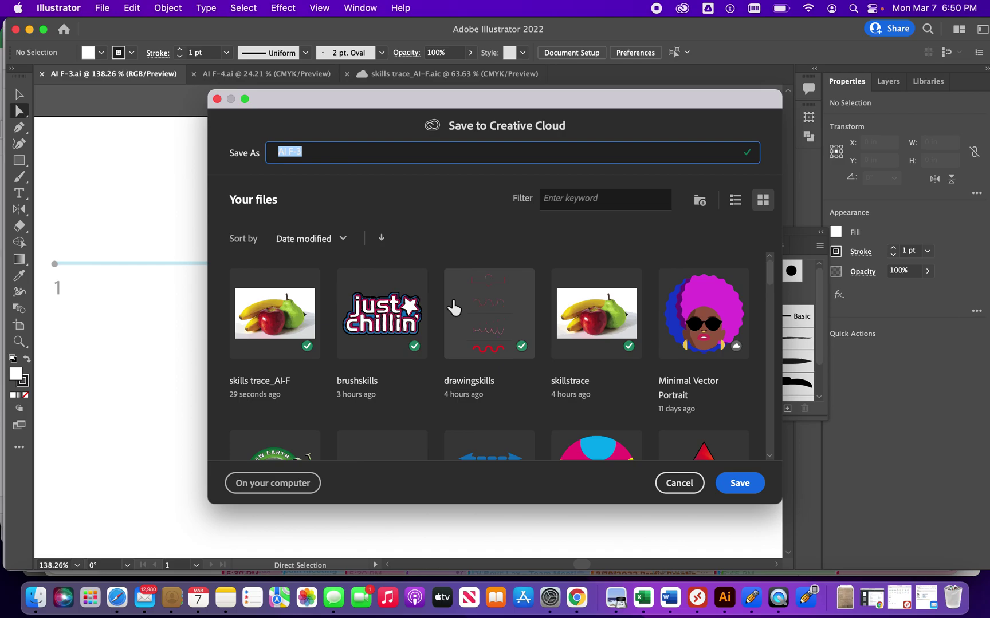
pyautogui.write('drawing skills')
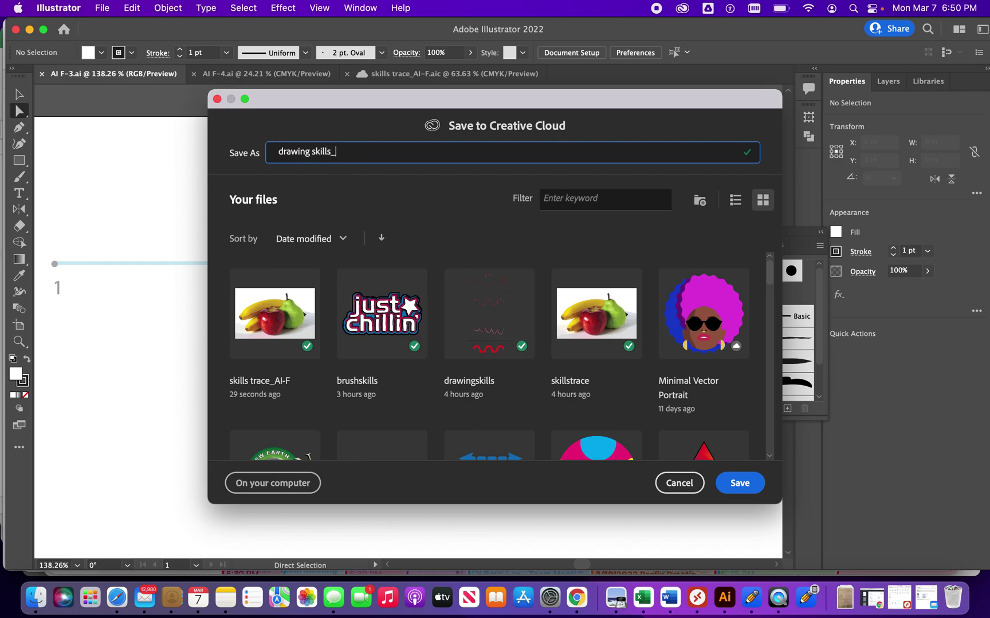
pyautogui.write('_AI-F')
pyautogui.click(739, 484)
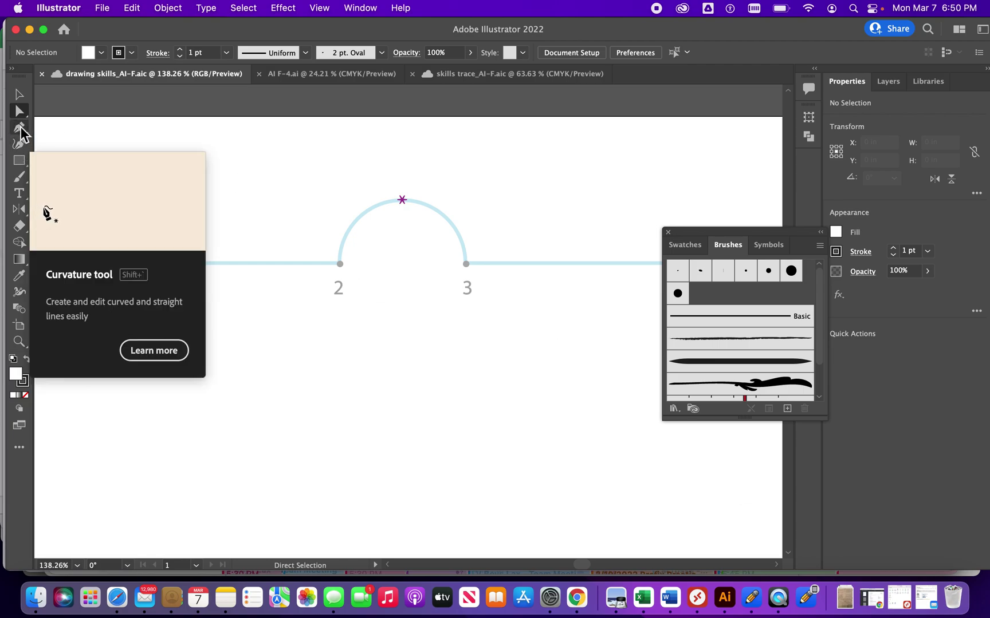
# Set up the Pen tool with no fill and a 2 pt red stroke, and put away the floating Brushes panel
pyautogui.click(20, 128)
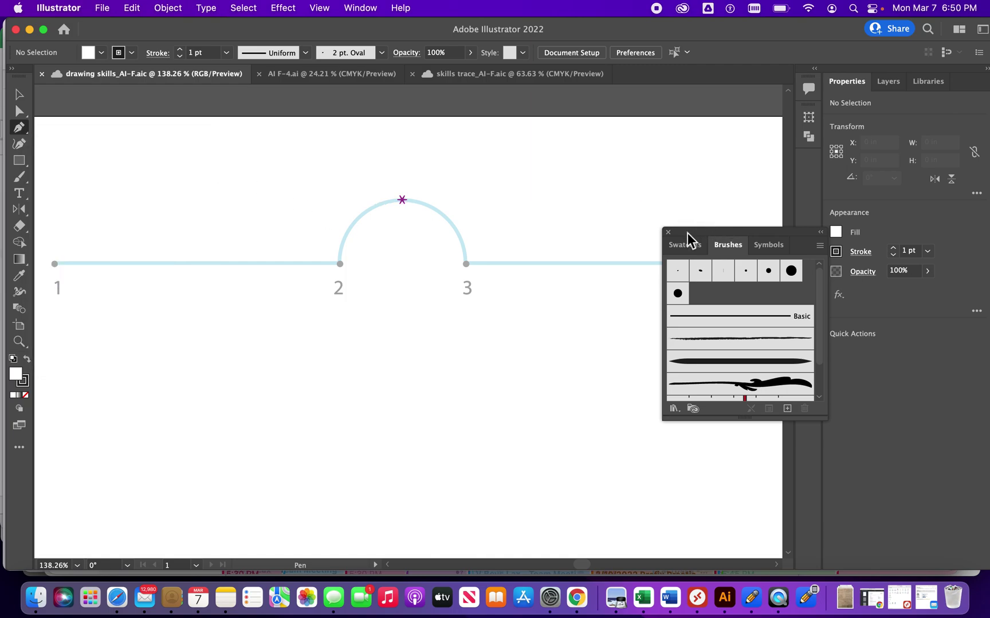
pyautogui.click(668, 232)
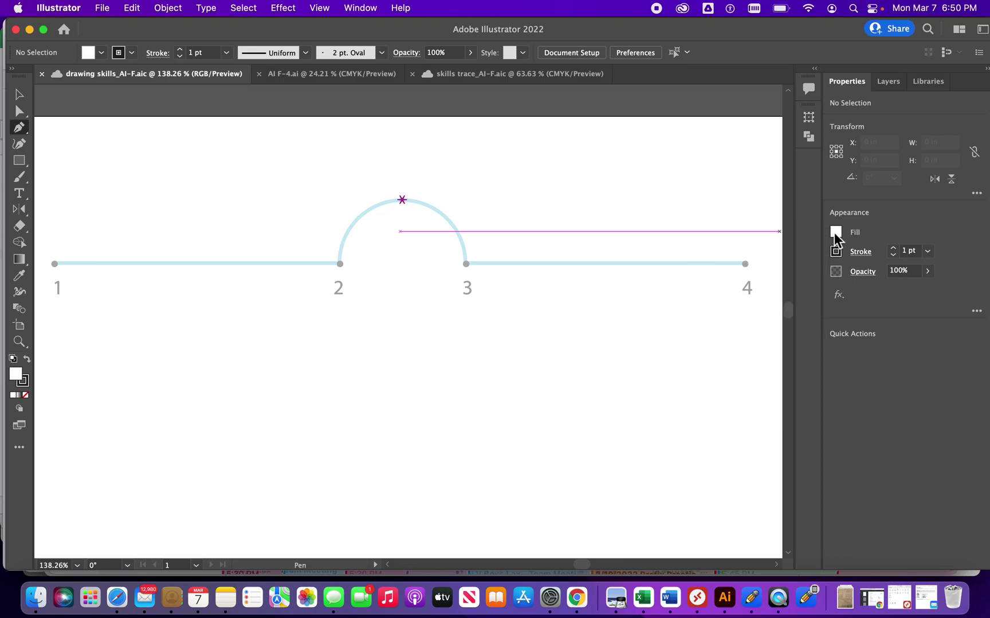
pyautogui.click(835, 232)
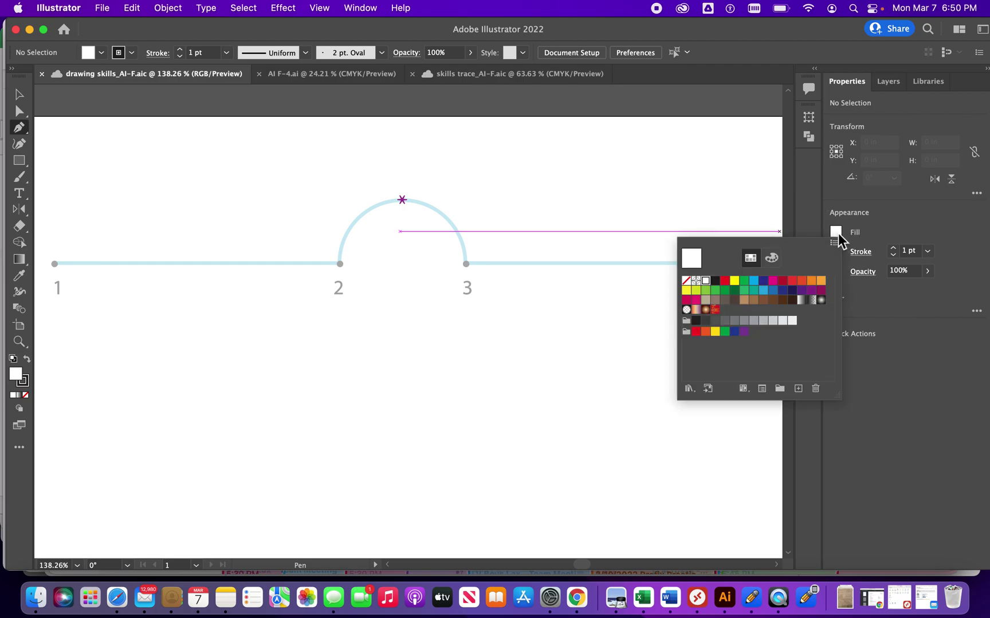
pyautogui.click(686, 281)
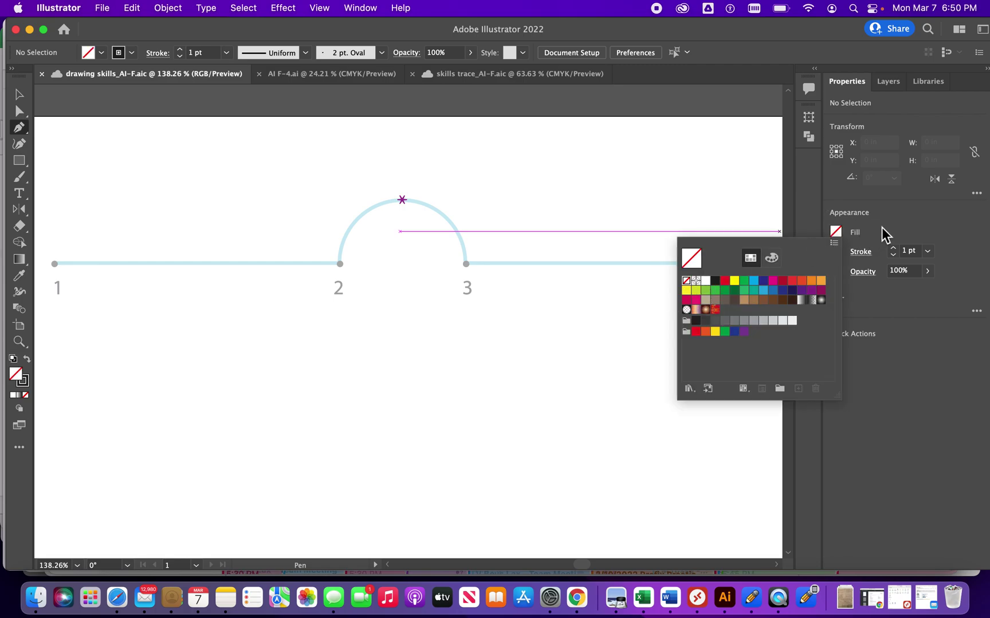
pyautogui.click(835, 252)
pyautogui.click(725, 301)
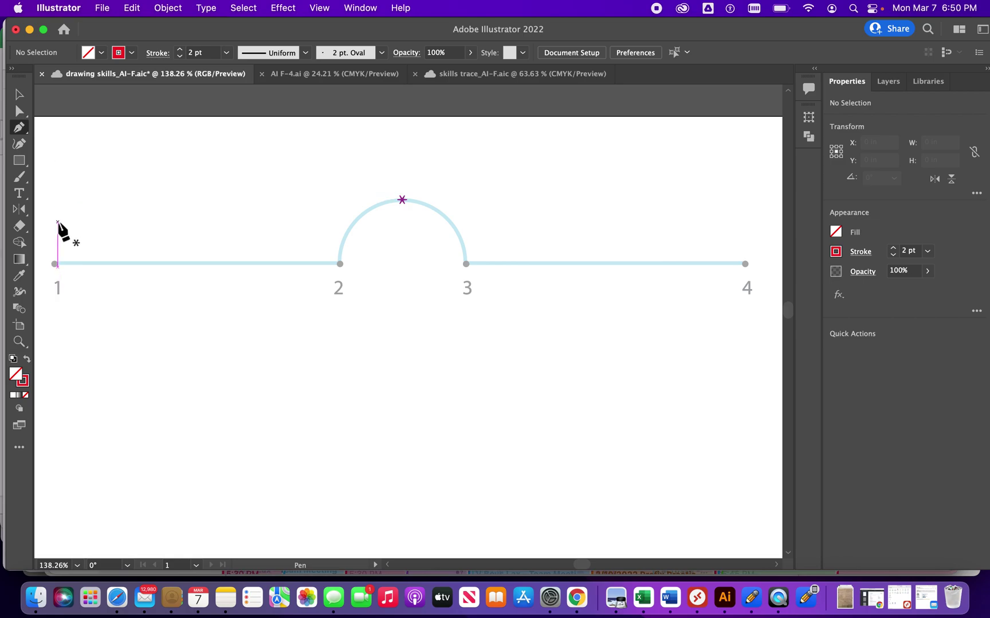
# Draw a path with straight segments through template points 1, 2, 3 and 4
pyautogui.click(55, 264)
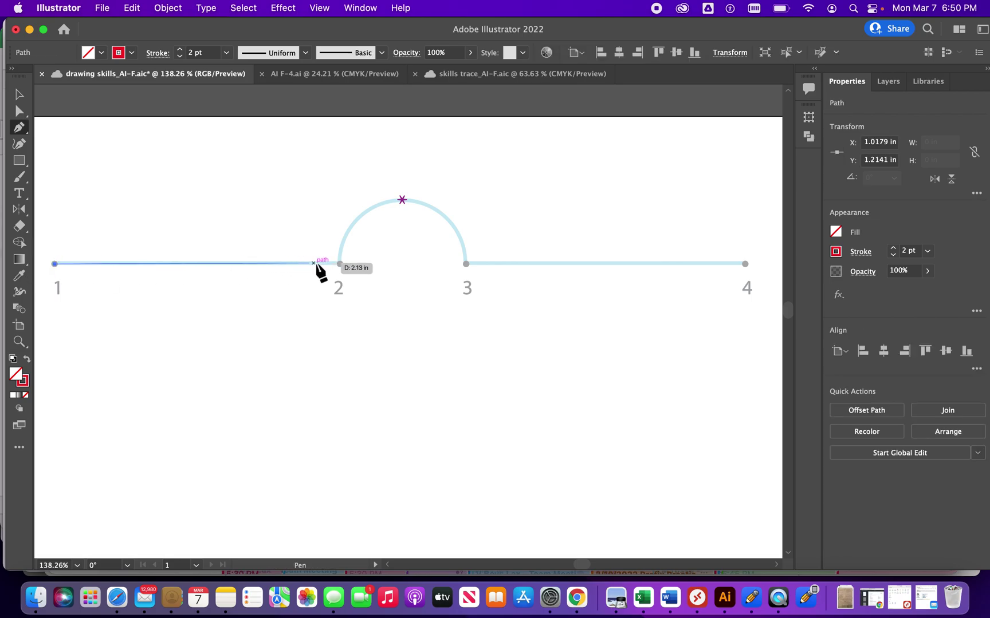
pyautogui.click(339, 264)
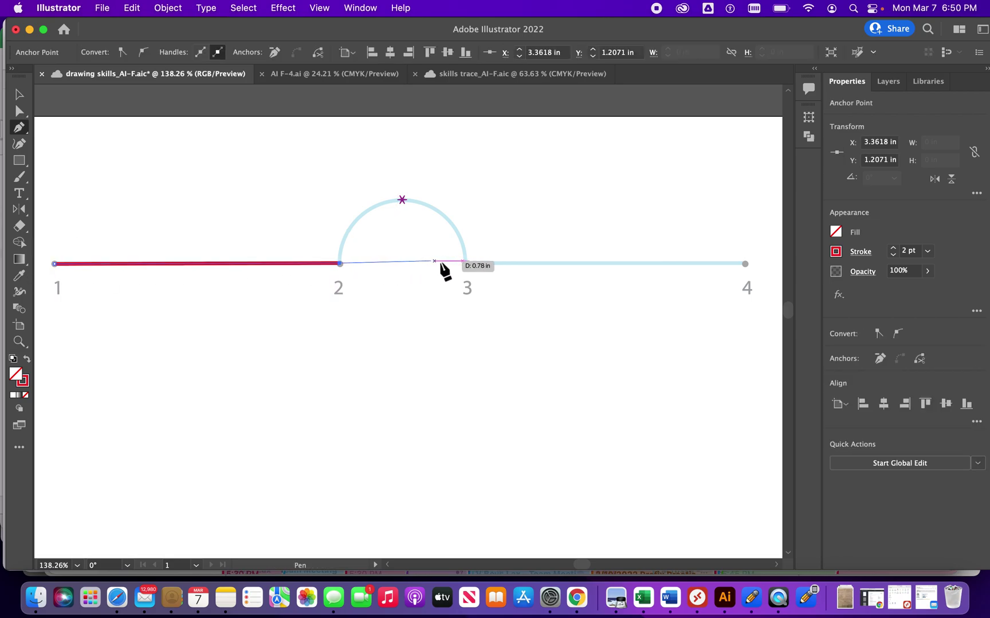
pyautogui.click(465, 264)
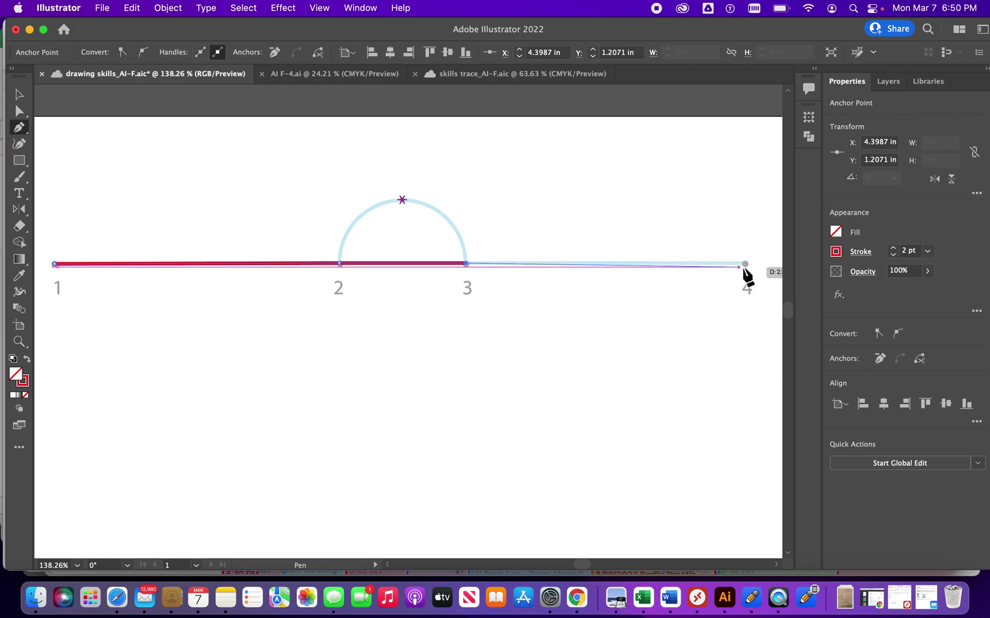
pyautogui.click(745, 264)
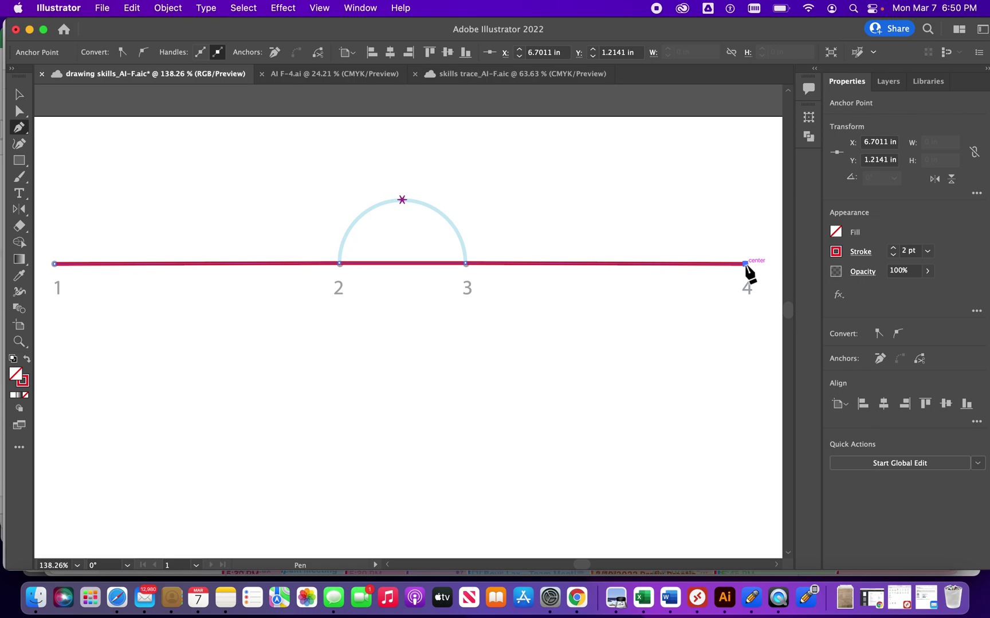
pyautogui.moveTo(745, 264); pyautogui.dragTo(399, 264)
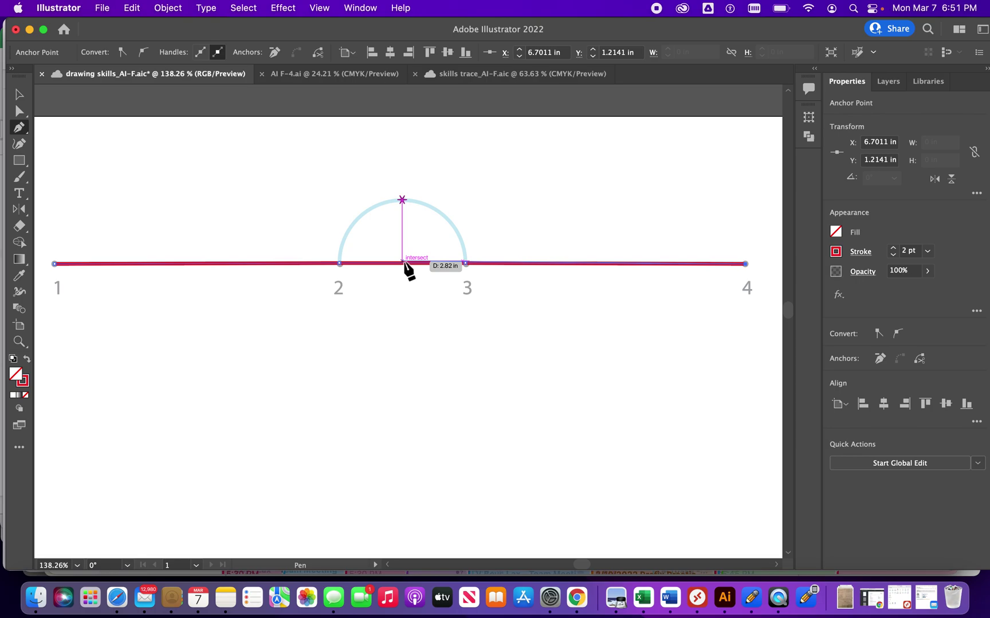
pyautogui.click(404, 261)
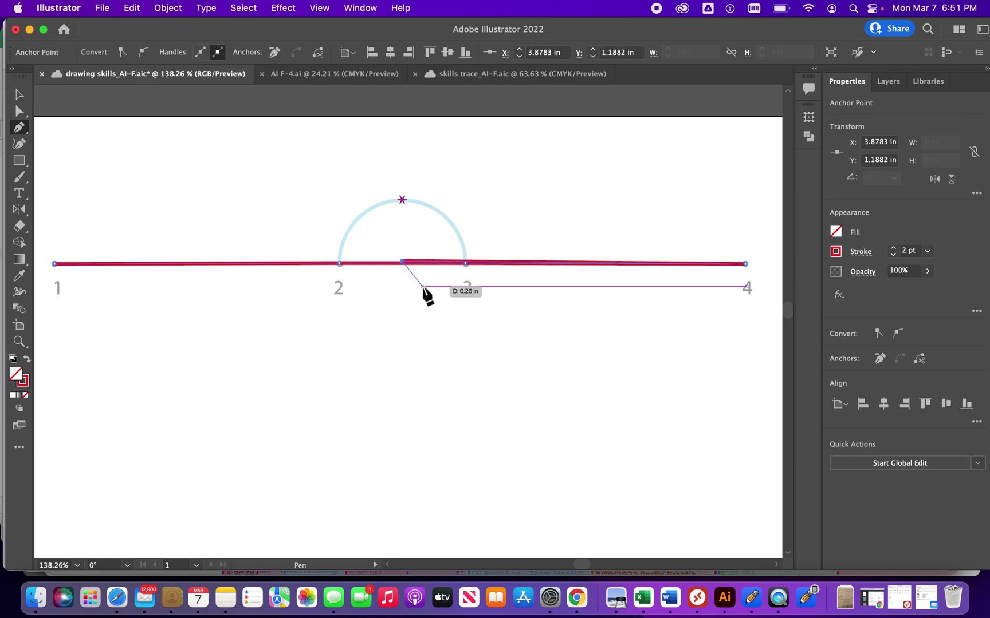
pyautogui.press('super+z')
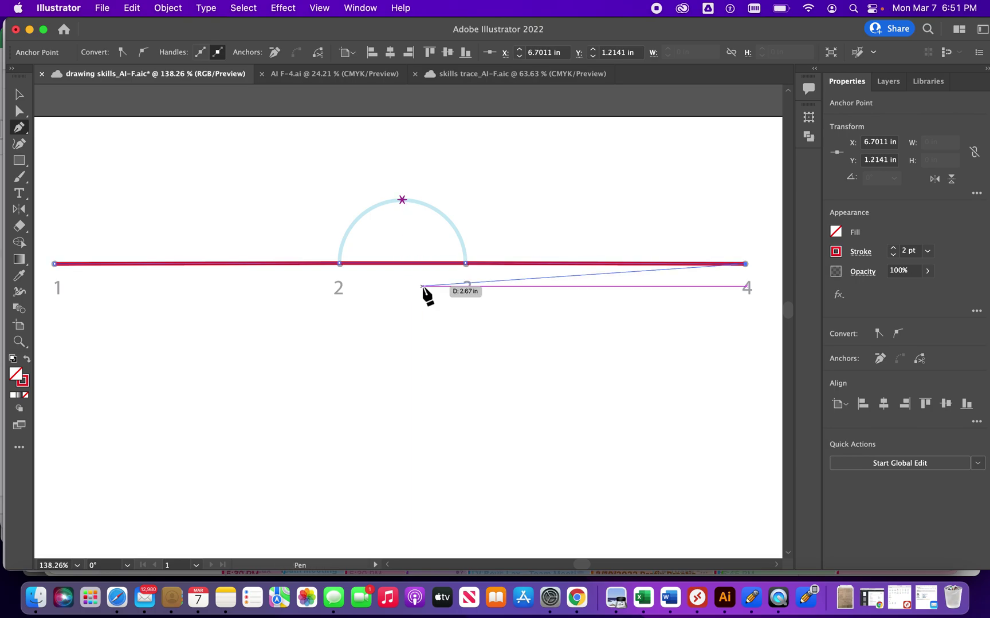
# Add an anchor point midway between points 2 and 3 and move it up to the star at the template arc's peak
pyautogui.click(403, 263)
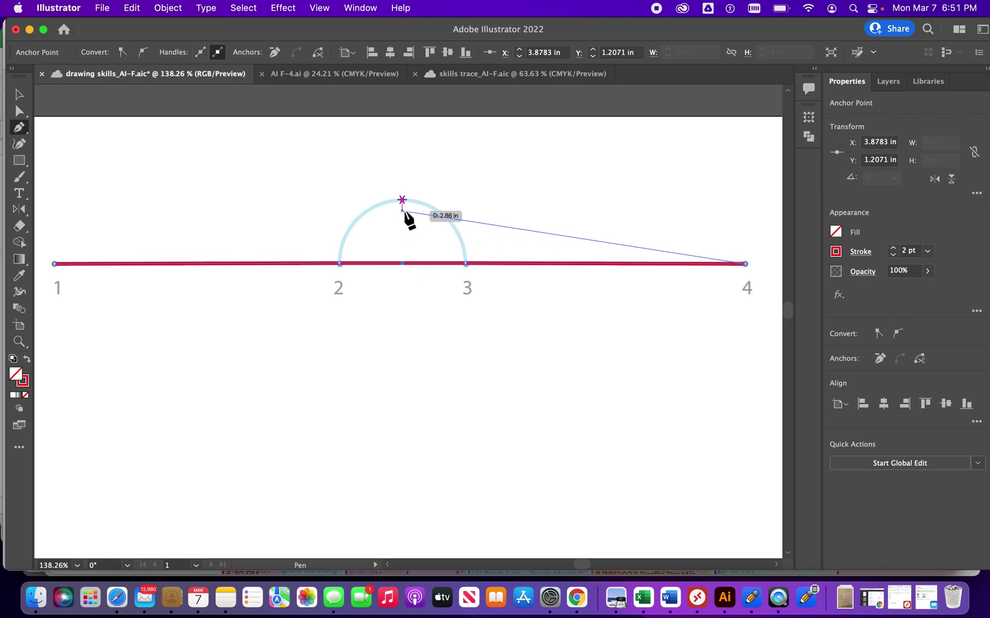
pyautogui.click(18, 113)
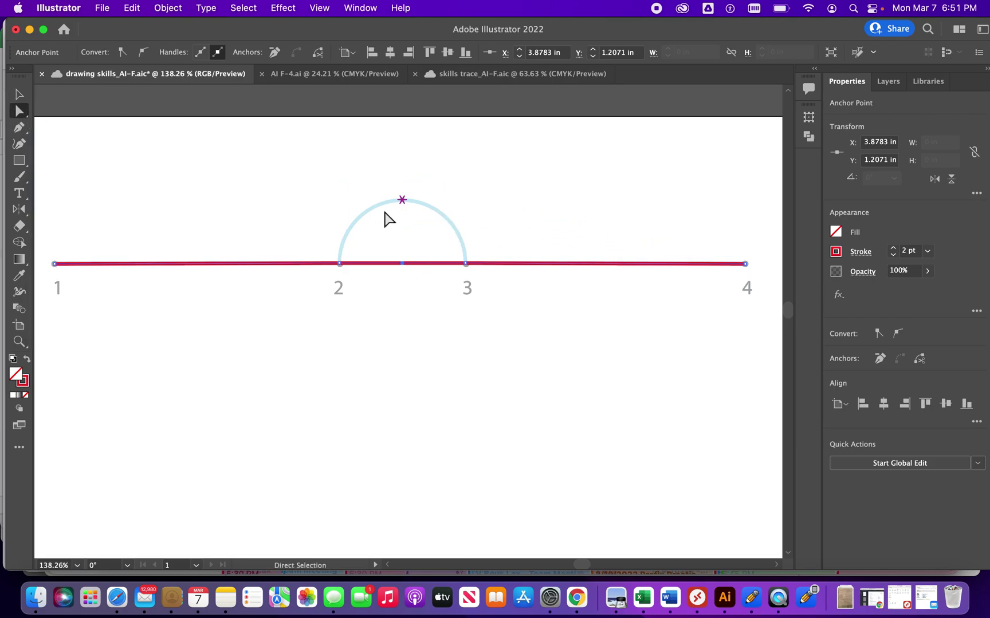
pyautogui.moveTo(403, 263); pyautogui.dragTo(402, 200)
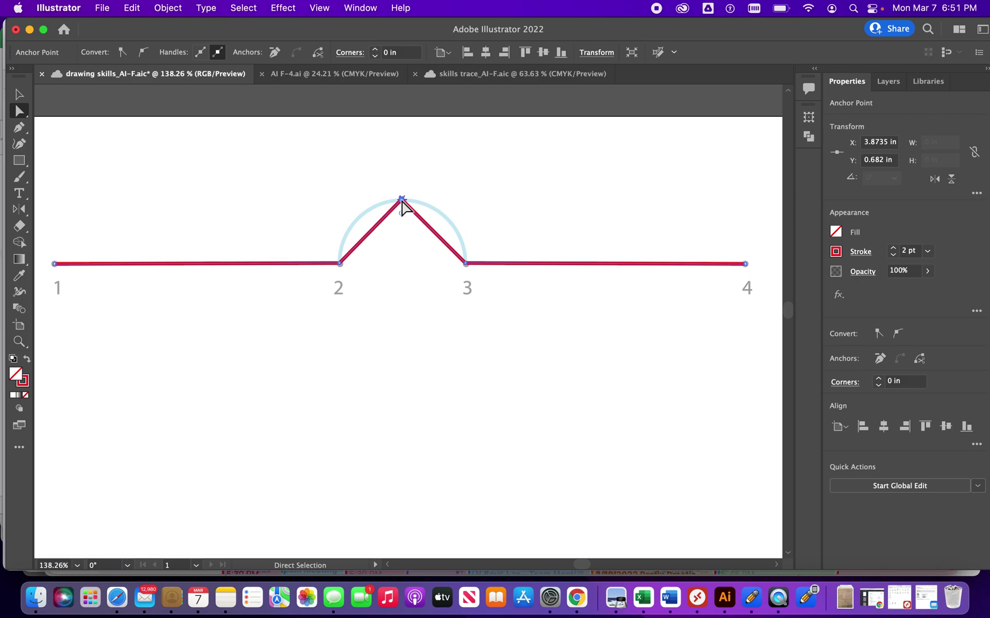
# Convert the peak anchor to a smooth point with horizontal handles so the path follows the template arc, and save the document
pyautogui.click(23, 130)
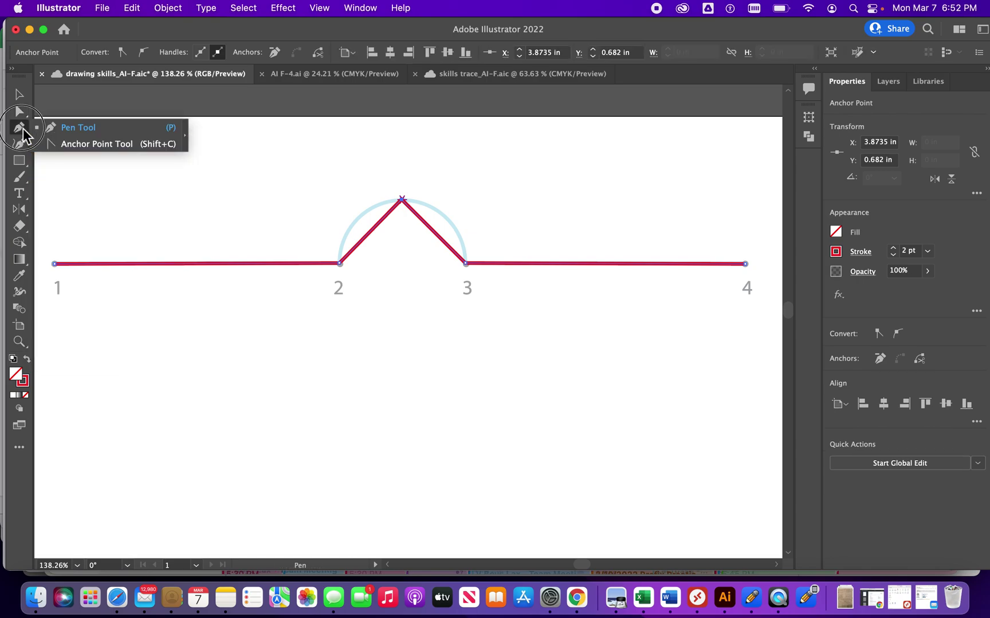
pyautogui.click(80, 146)
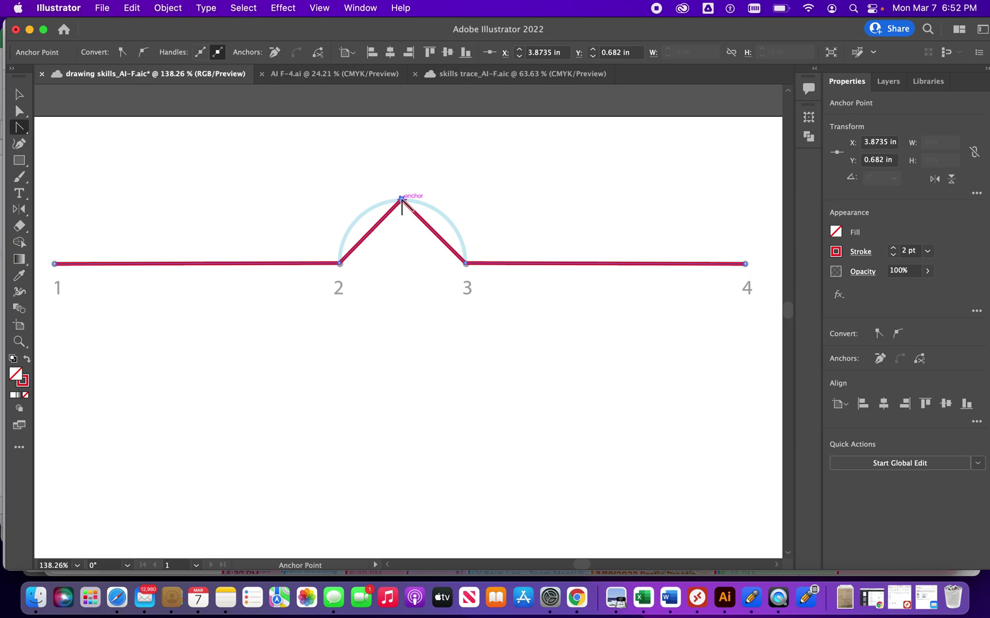
pyautogui.click(401, 199)
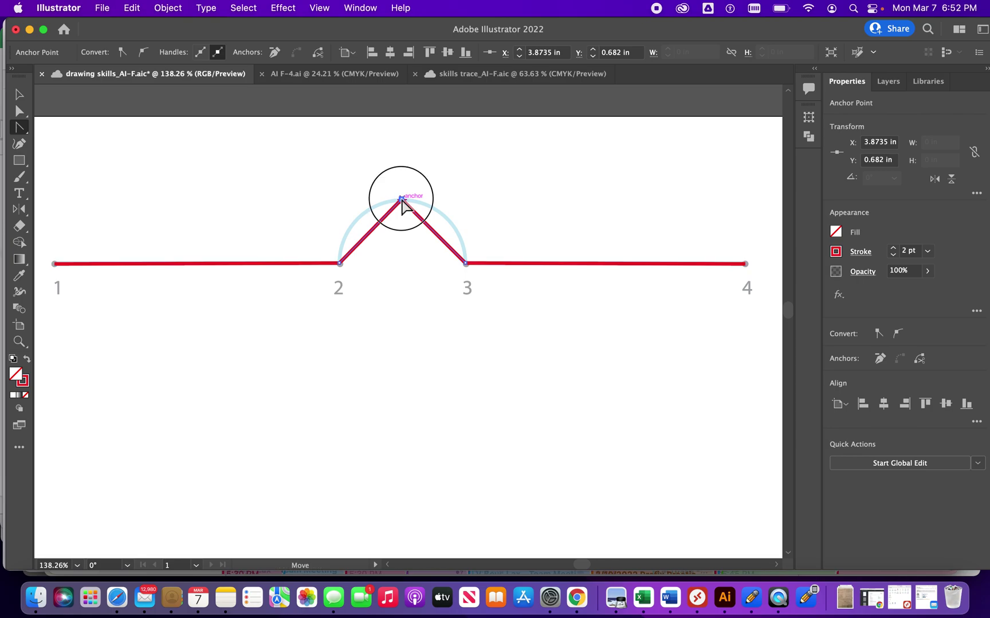
pyautogui.moveTo(401, 199); pyautogui.dragTo(460, 200)
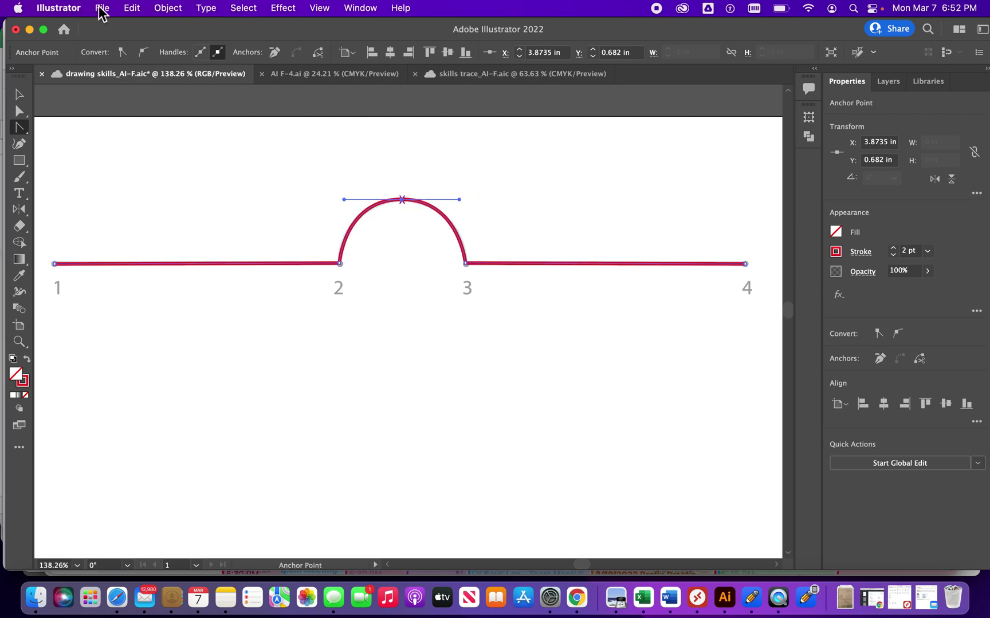
pyautogui.click(102, 8)
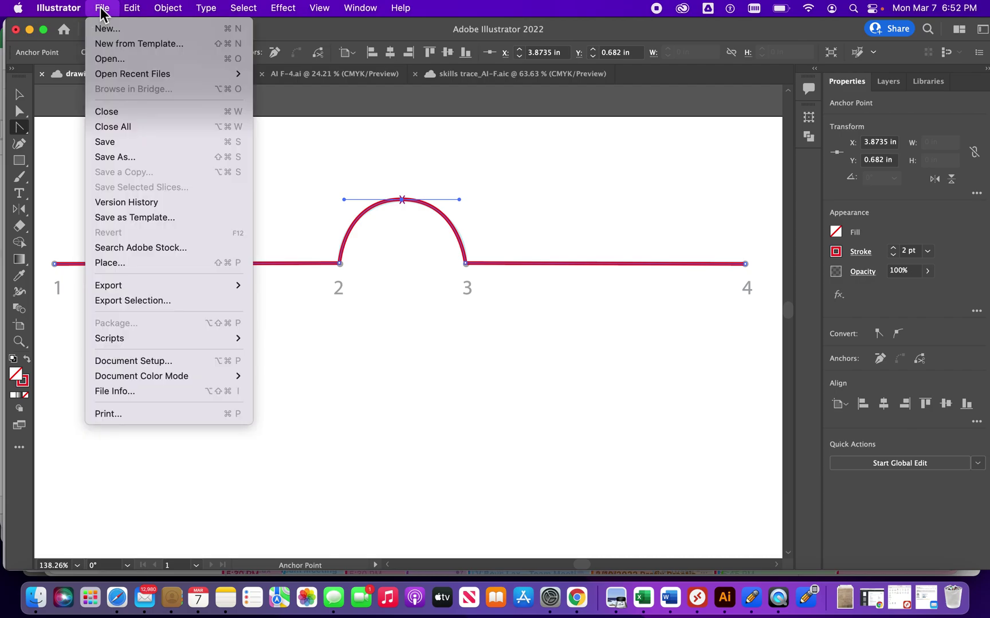
pyautogui.click(110, 142)
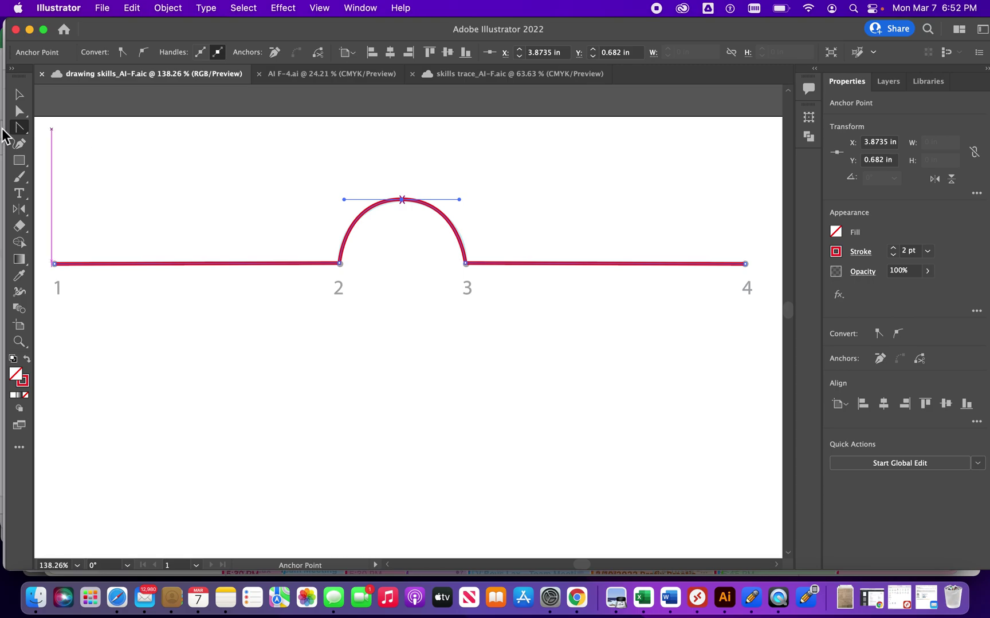
# Choose the Reflect tool and display the document rulers
pyautogui.click(19, 94)
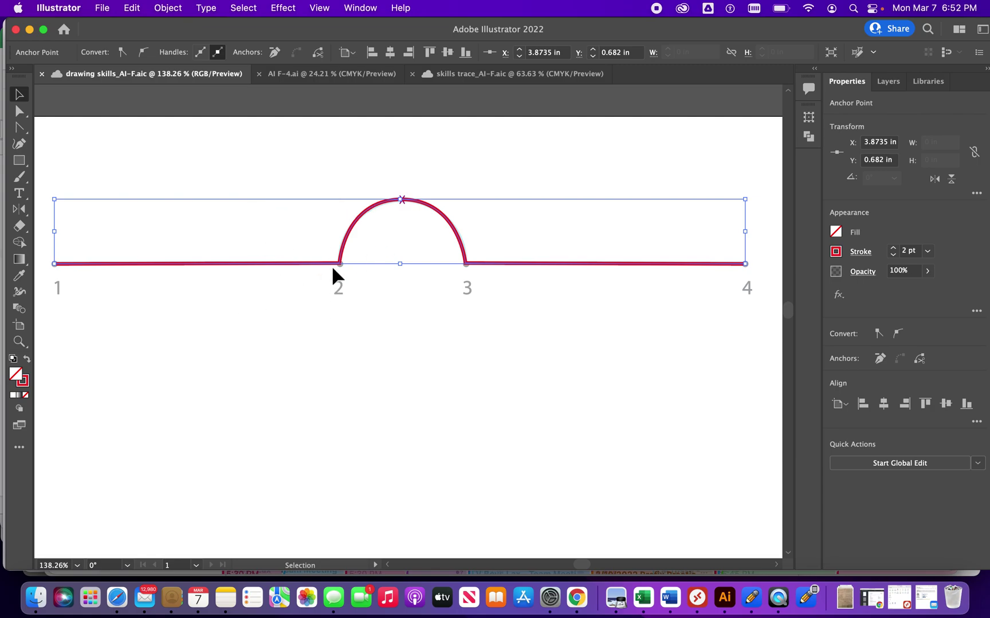
pyautogui.click(23, 214)
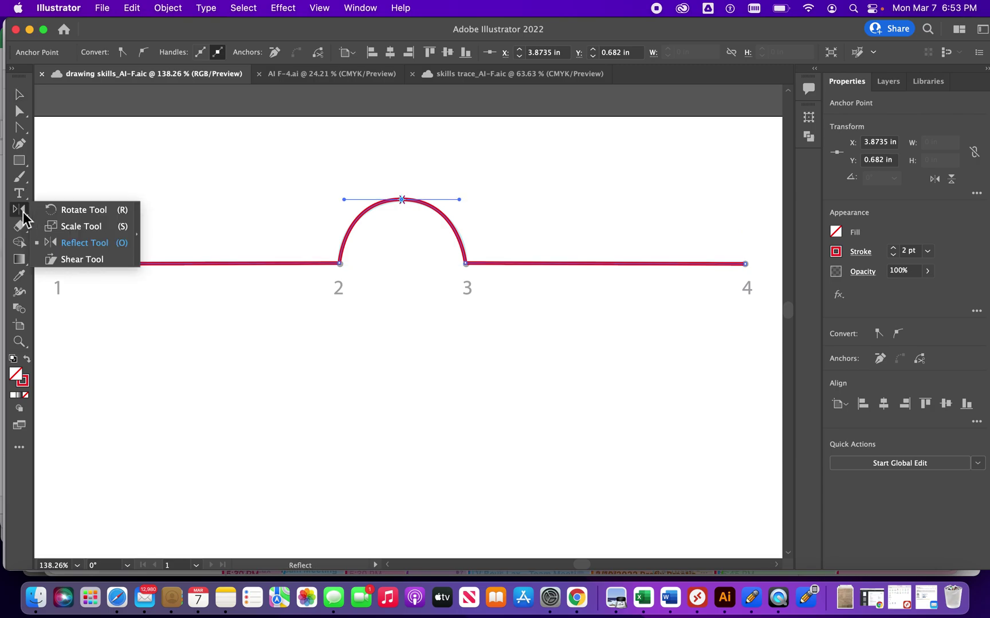
pyautogui.click(23, 215)
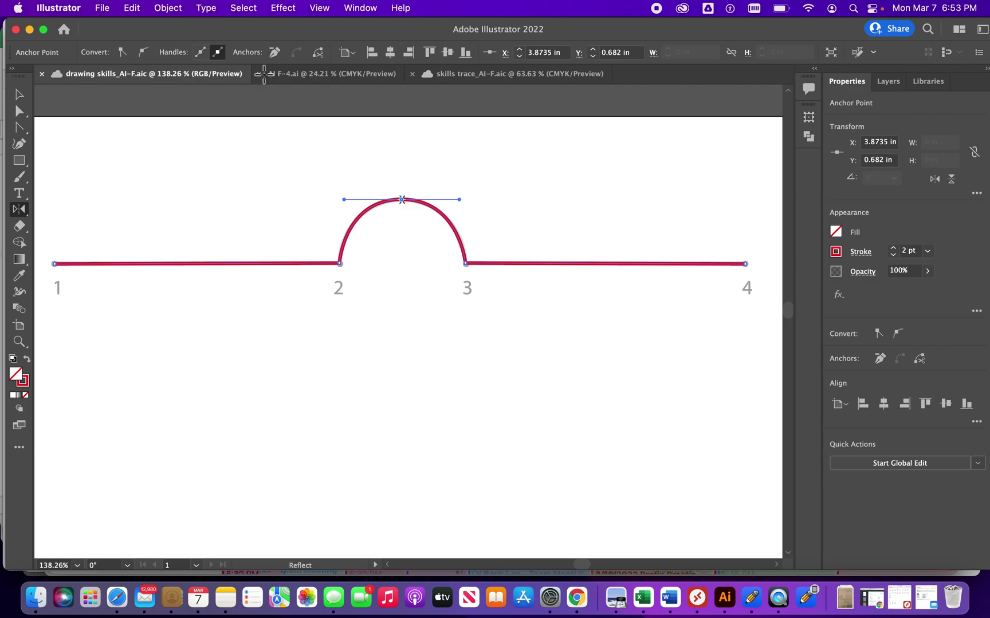
pyautogui.click(319, 8)
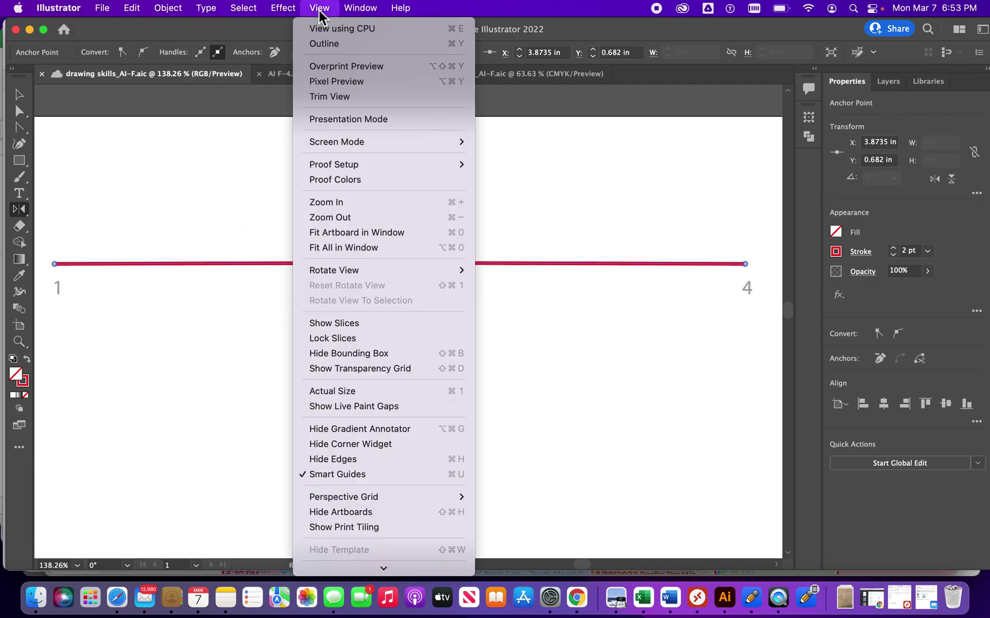
pyautogui.scroll(-8, 408, 344)
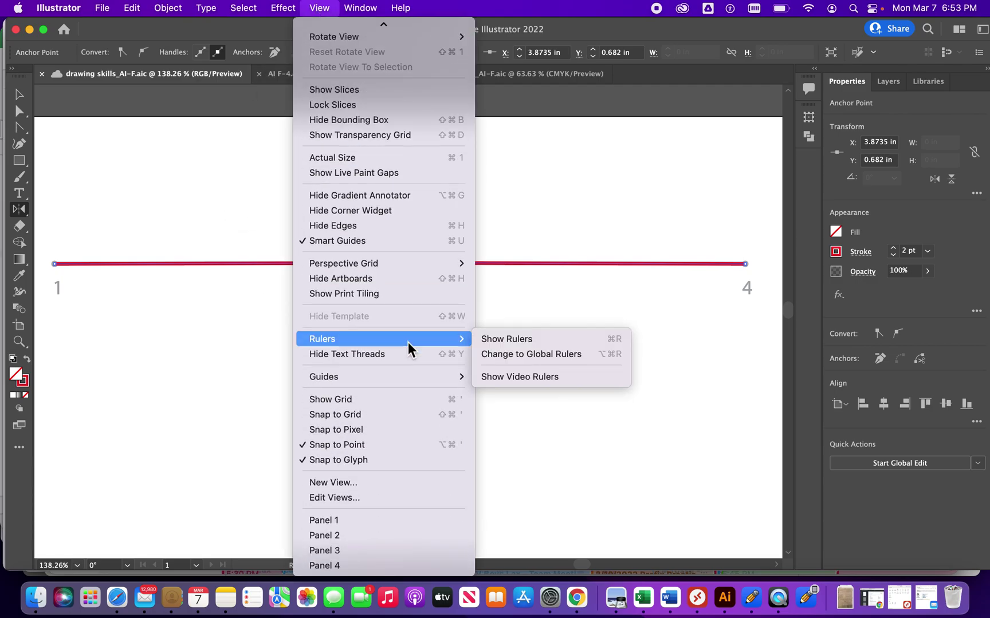
pyautogui.moveTo(340, 335)
pyautogui.click(503, 337)
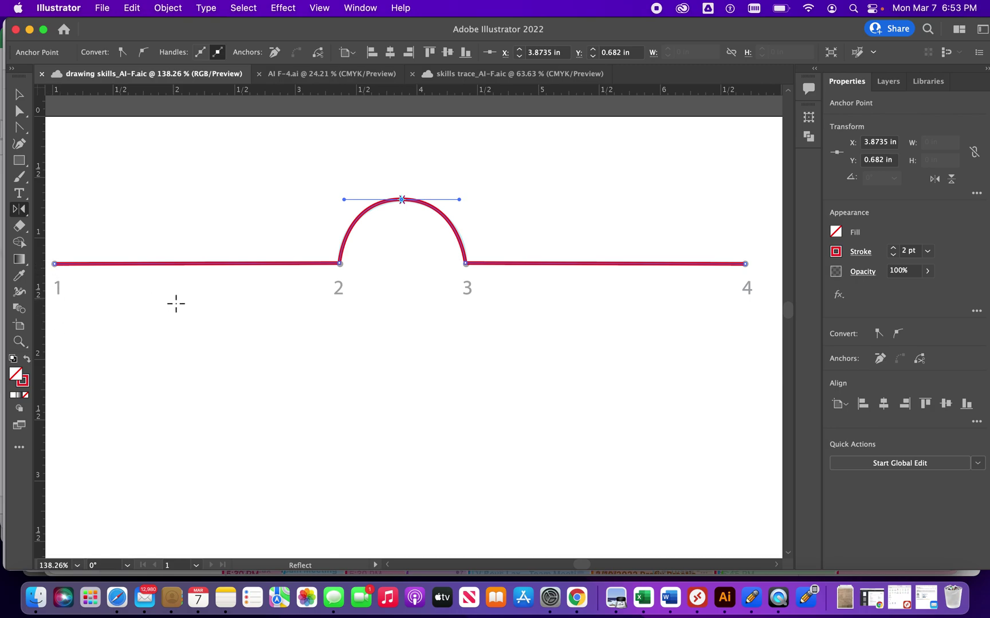
# Try to reflect the arc's peak anchor across a horizontal axis below the path
pyautogui.keyDown('alt'); pyautogui.click(395, 317); pyautogui.keyUp('alt')
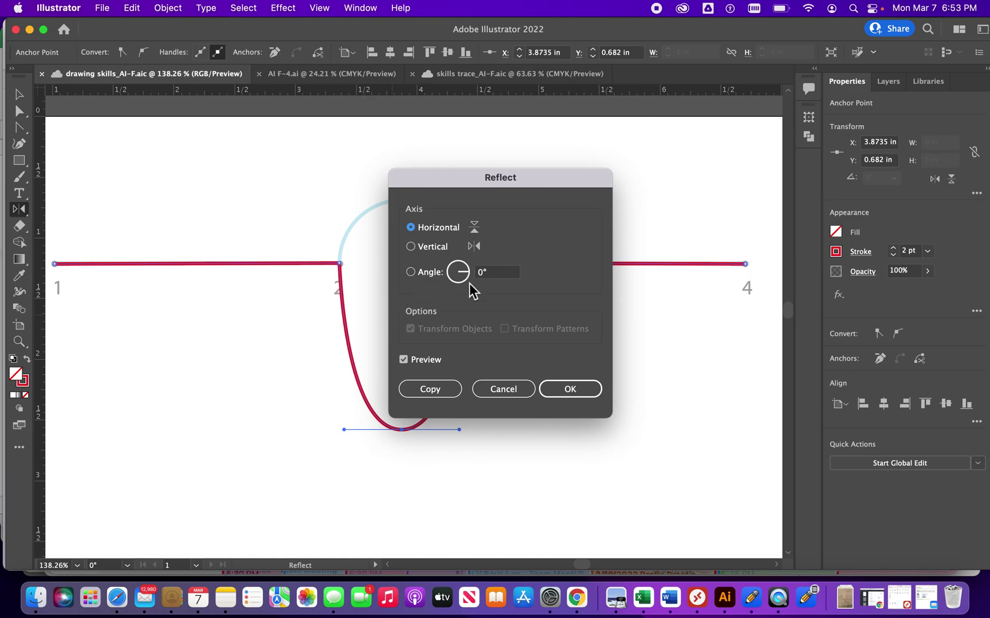
pyautogui.click(512, 389)
# Reflect a copy of the entire red path across a horizontal axis below it, centering the copy at about Y 2.64 in
pyautogui.click(19, 94)
pyautogui.click(84, 291)
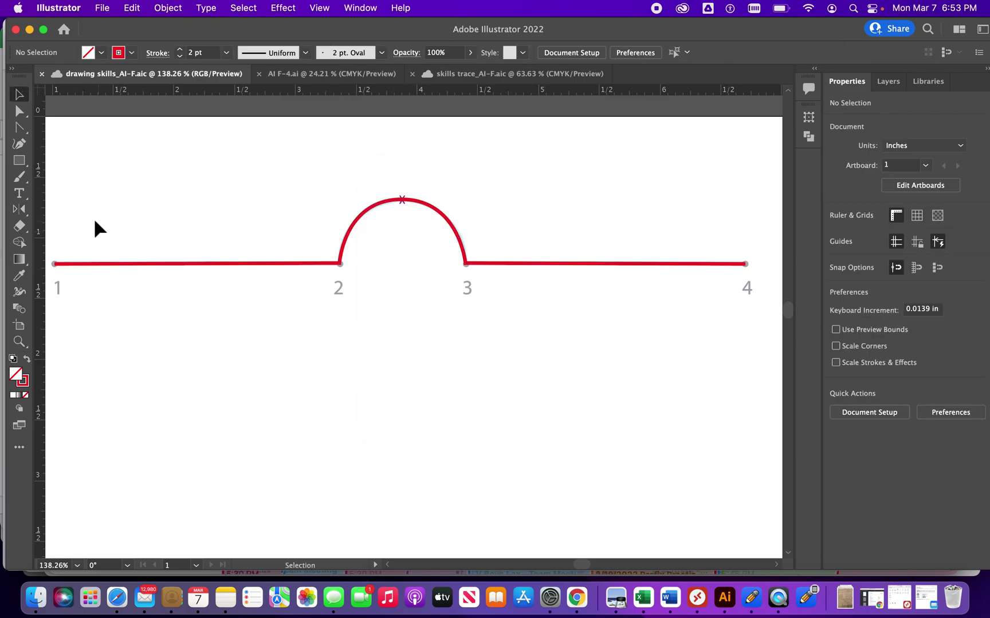
pyautogui.moveTo(82, 179); pyautogui.dragTo(775, 299)
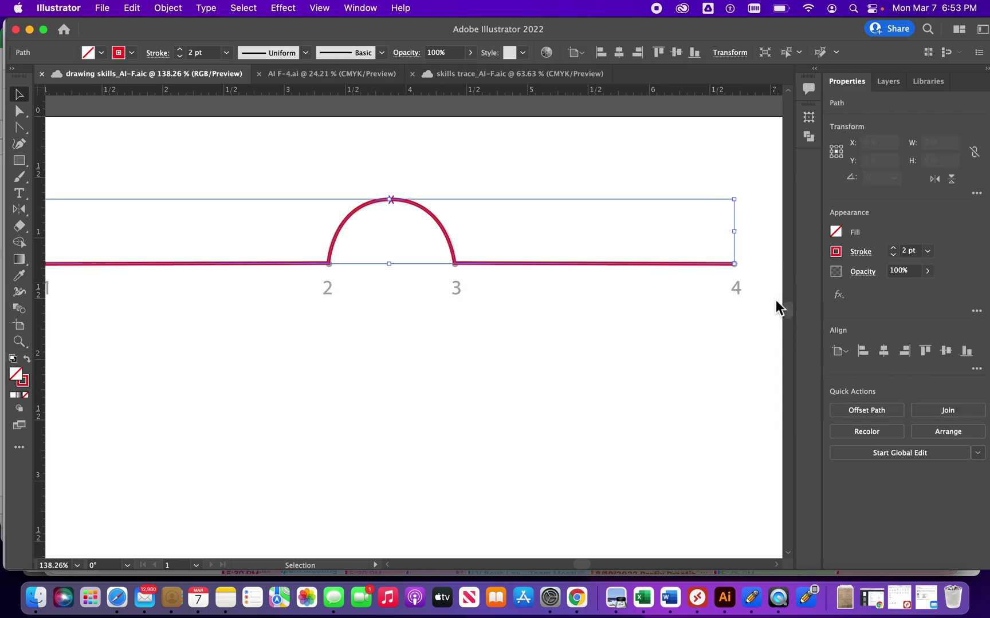
pyautogui.scroll(-3, 743, 328)
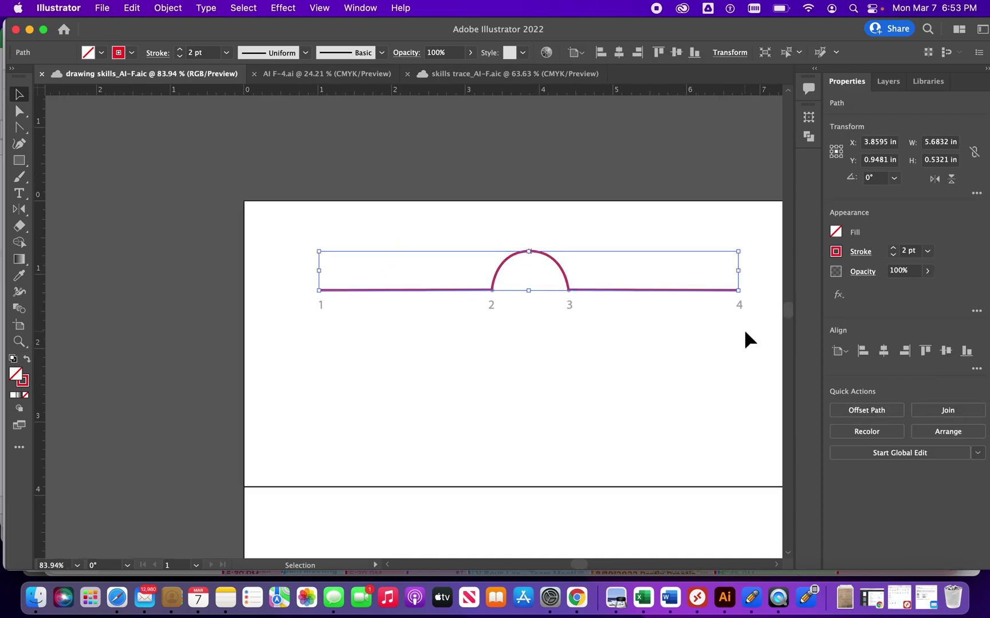
pyautogui.scroll(2, 743, 328)
pyautogui.click(752, 301)
pyautogui.moveTo(752, 303); pyautogui.dragTo(140, 210)
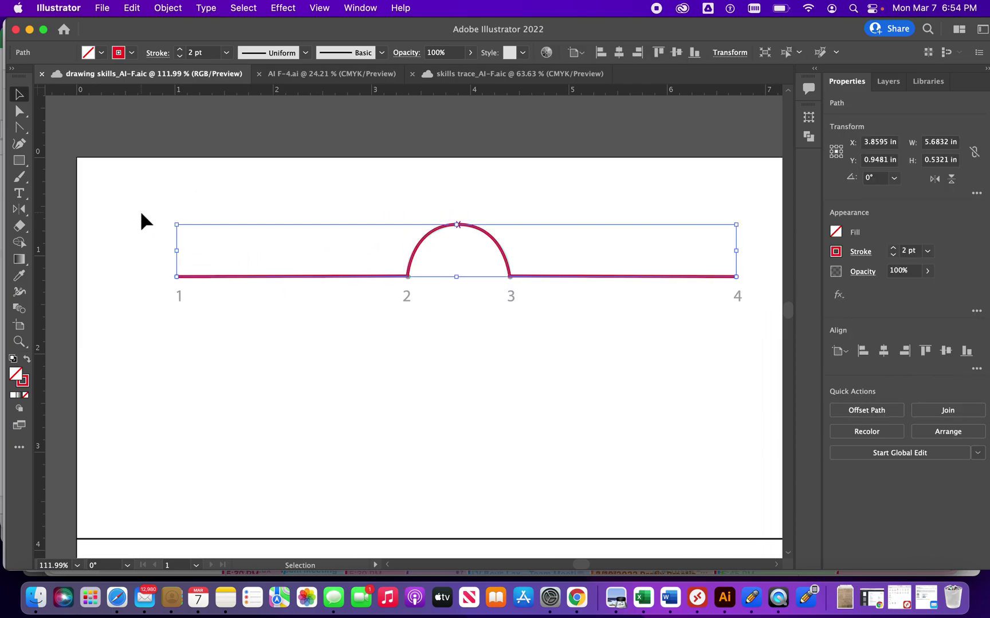
pyautogui.click(19, 210)
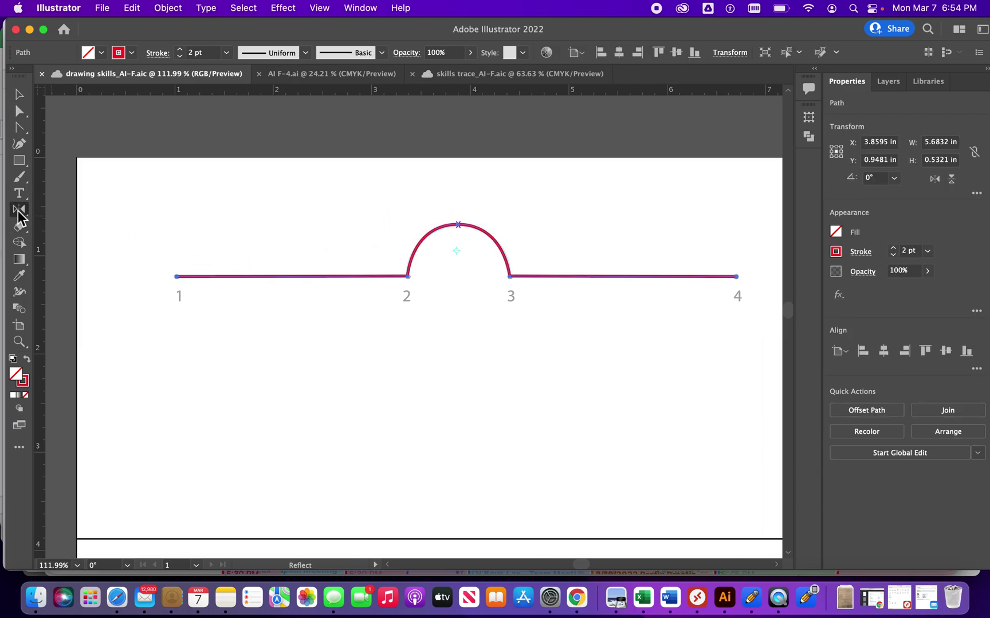
pyautogui.keyDown('alt'); pyautogui.click(458, 338); pyautogui.keyUp('alt')
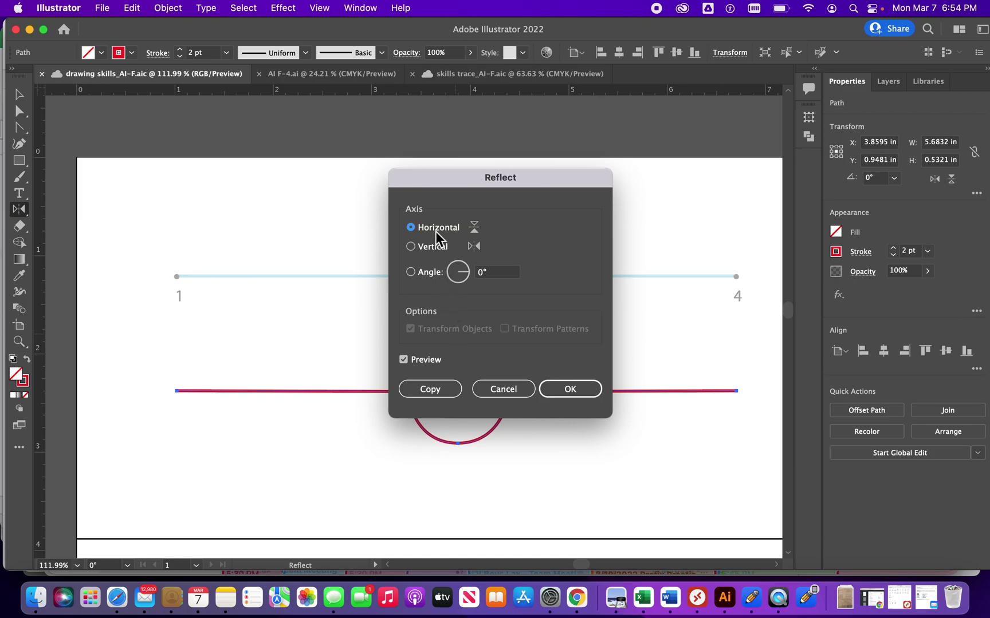
pyautogui.click(428, 390)
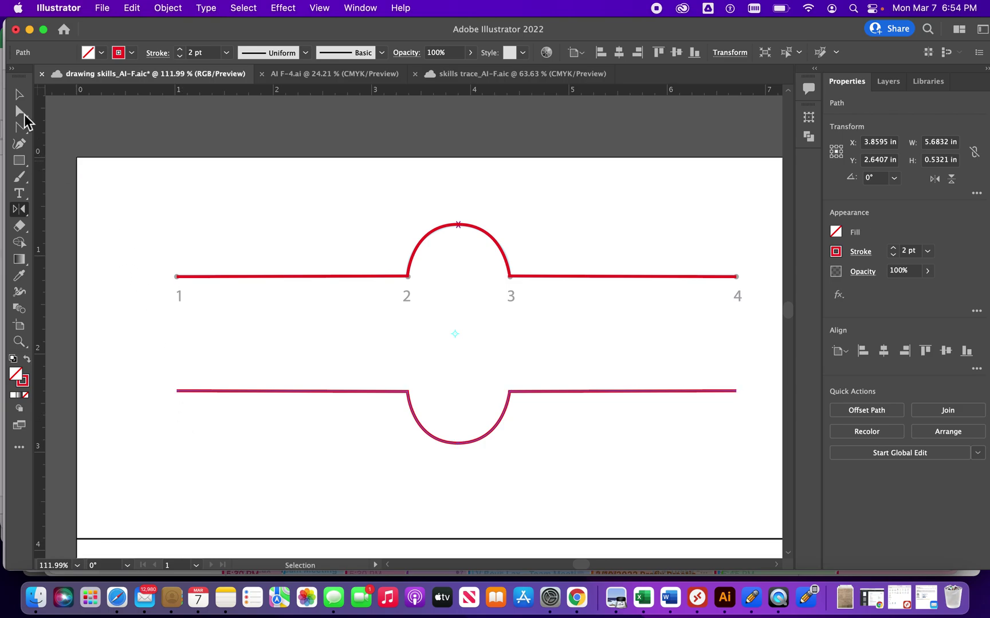
# Join the end anchors of the upper and reflected red paths at point 4 with a straight segment
pyautogui.click(21, 113)
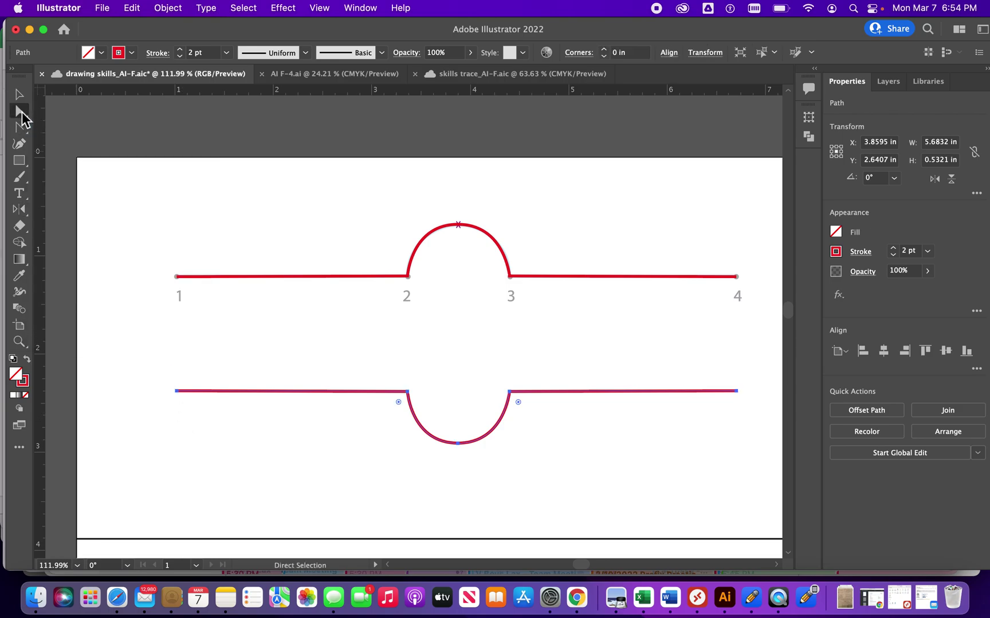
pyautogui.click(719, 255)
pyautogui.moveTo(719, 255); pyautogui.dragTo(585, 420)
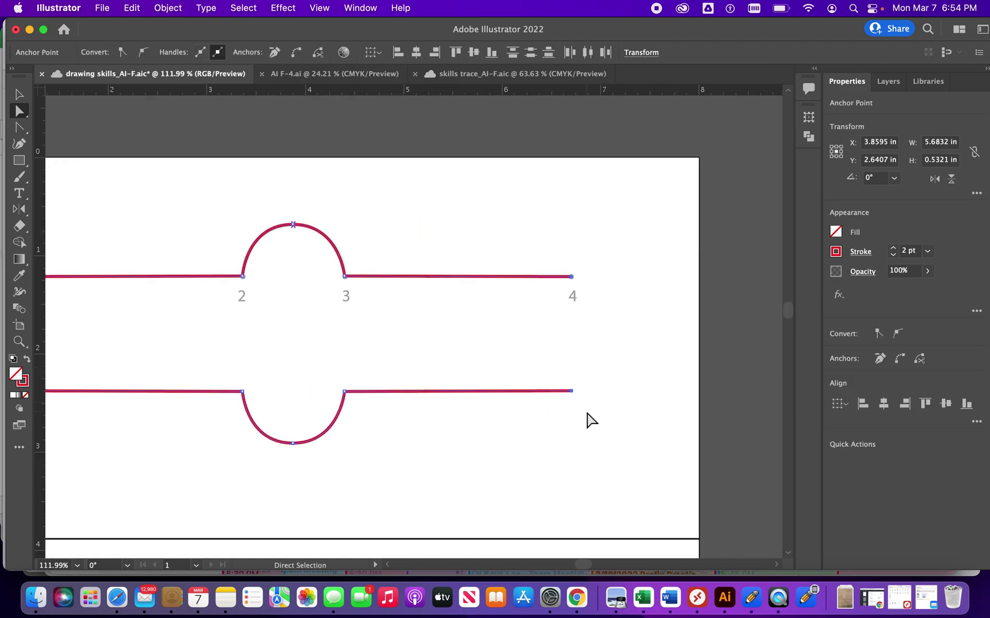
pyautogui.click(170, 8)
pyautogui.moveTo(234, 360)
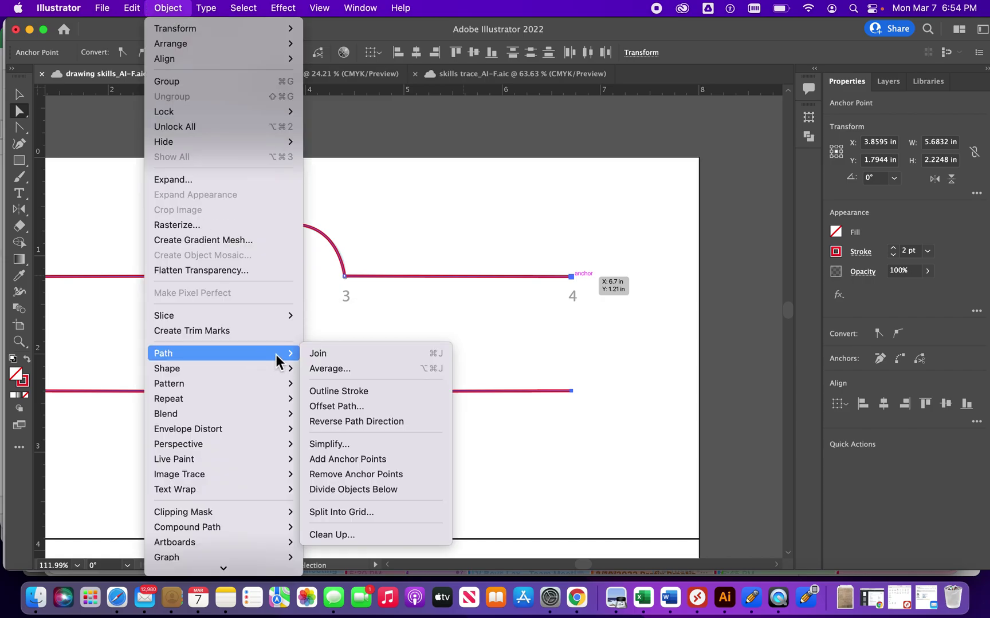
pyautogui.click(330, 353)
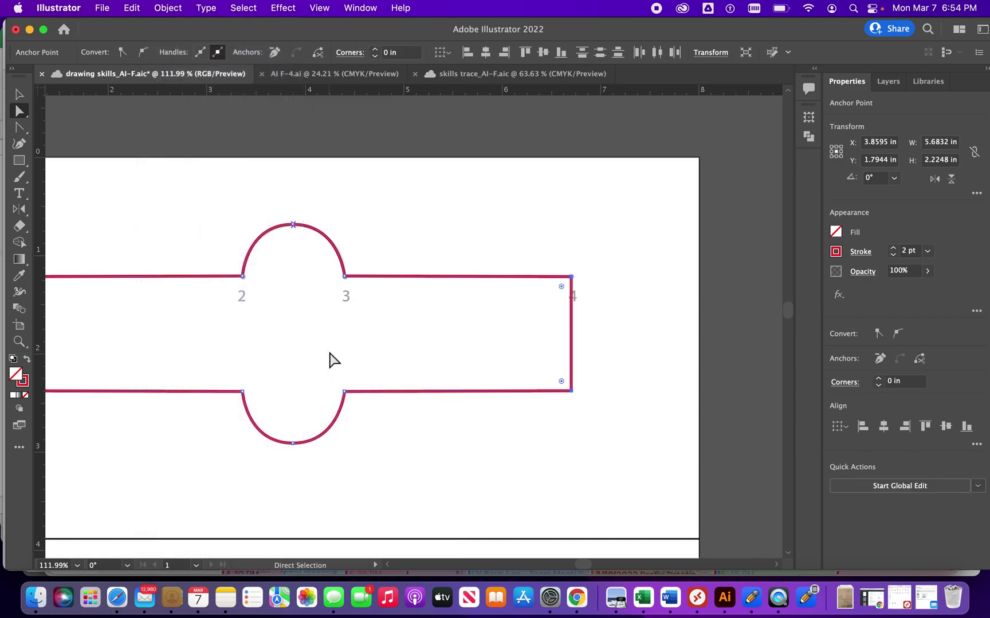
# Join the two remaining open end anchors at point 1 to close the red shape, and save the document
pyautogui.hscroll(-5, 304, 382)
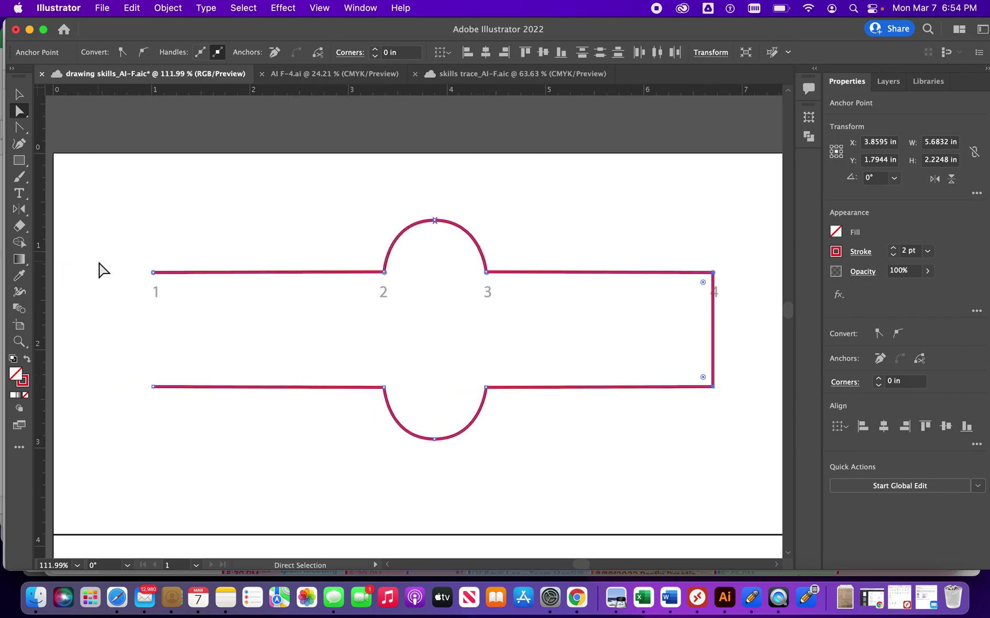
pyautogui.click(115, 255)
pyautogui.moveTo(115, 254); pyautogui.dragTo(184, 409)
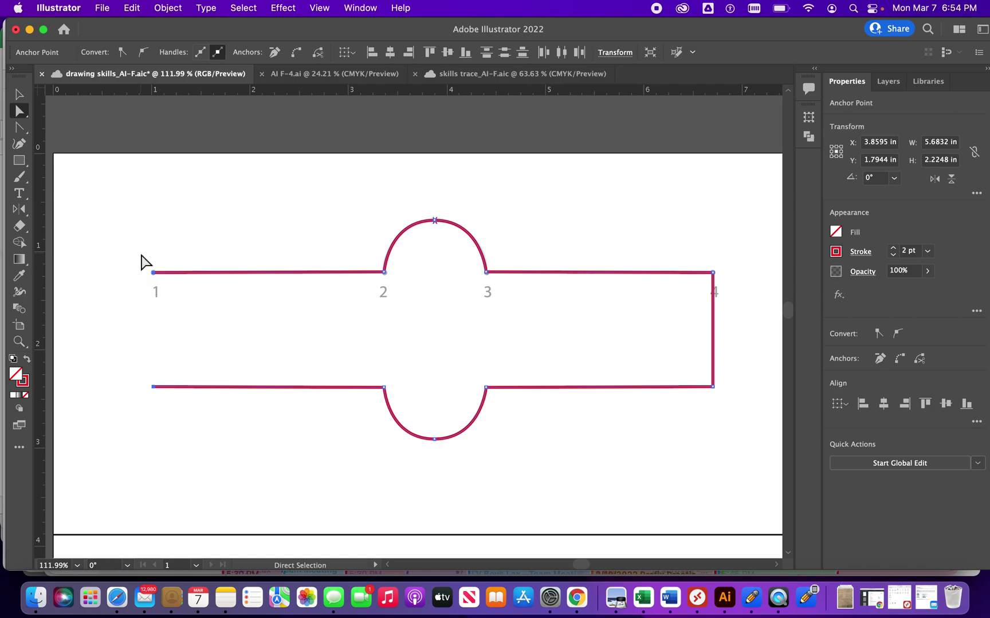
pyautogui.press('super+j')
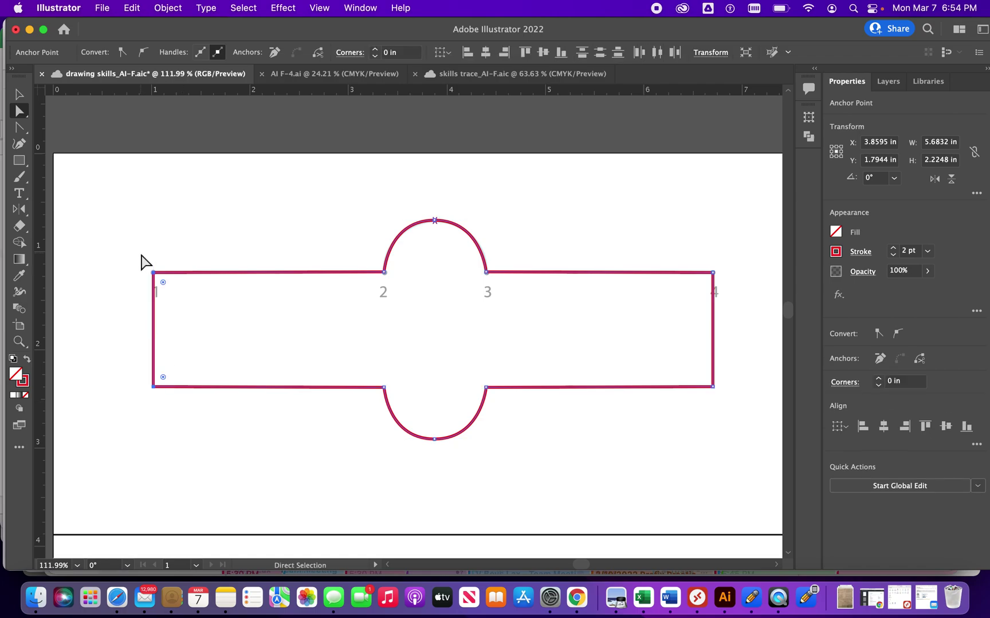
pyautogui.click(106, 8)
pyautogui.click(113, 143)
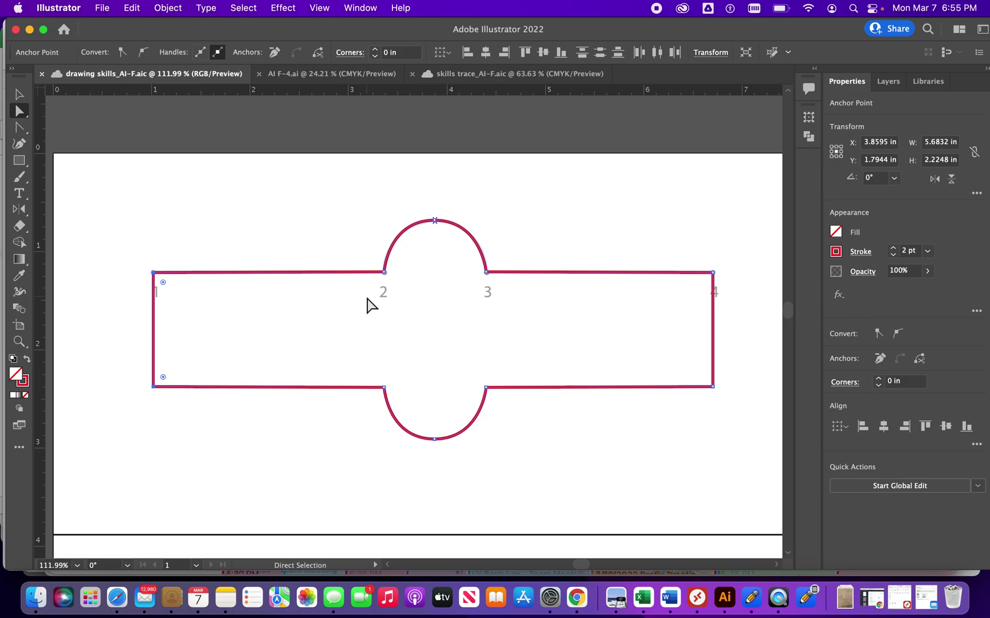
# In the saved Panel 2 view, start a Pen tool path at the wave's first dot, pulling its handle to the first purple asterisk
pyautogui.click(320, 8)
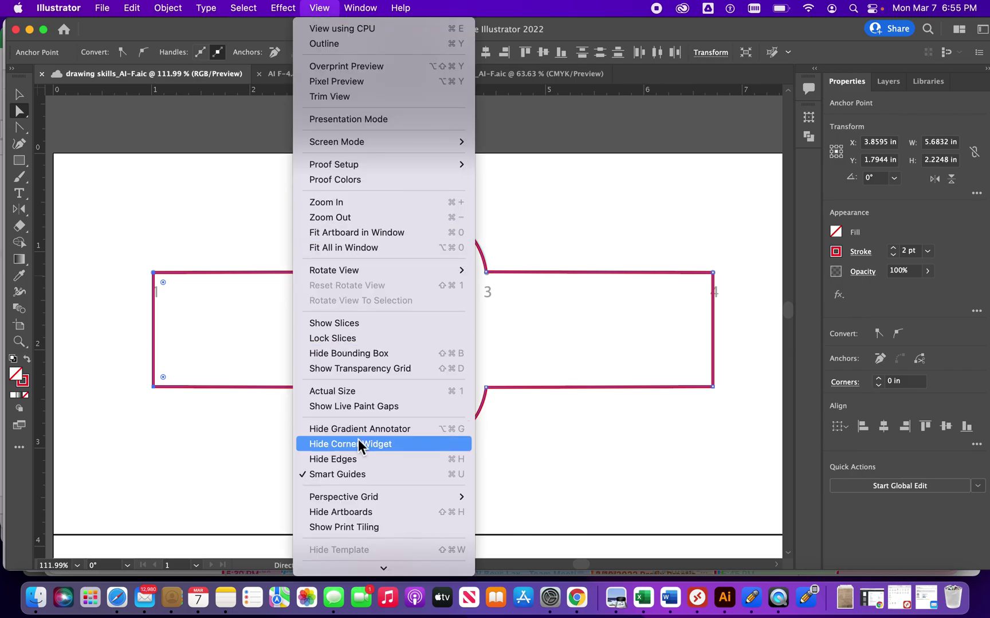
pyautogui.scroll(-5, 358, 461)
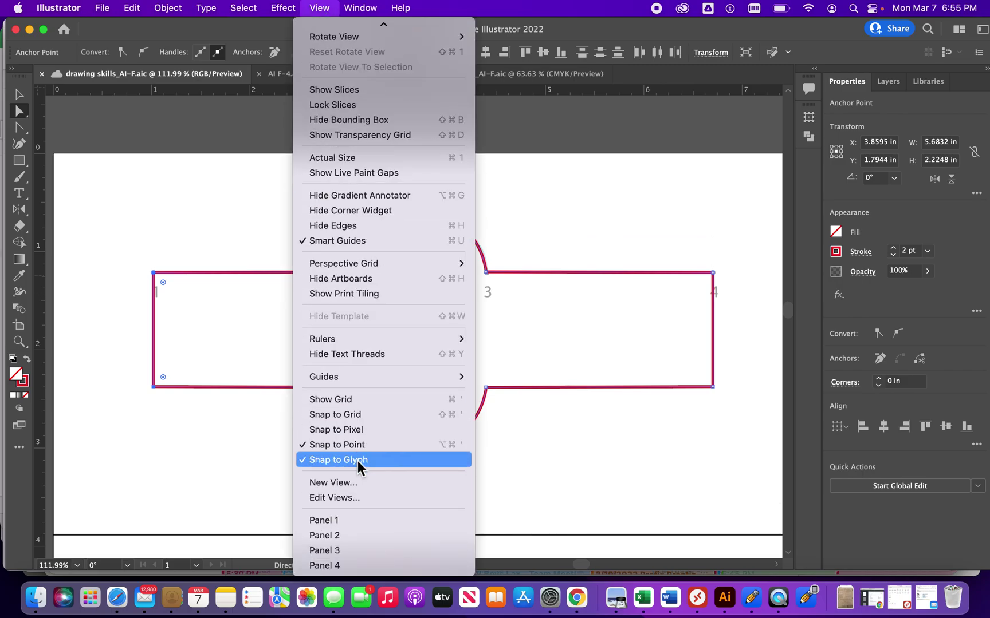
pyautogui.click(338, 534)
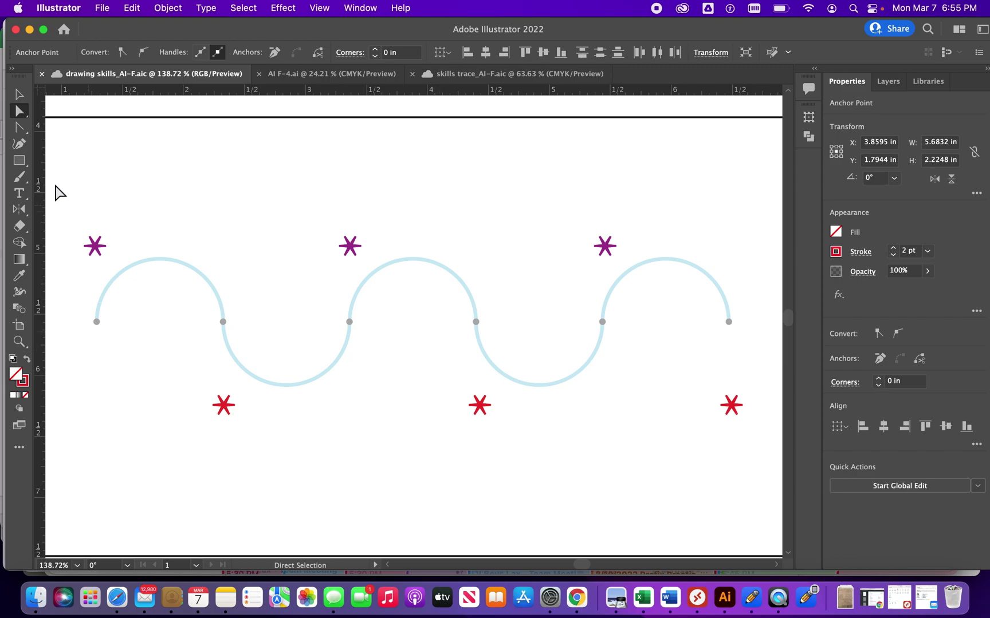
pyautogui.click(22, 130)
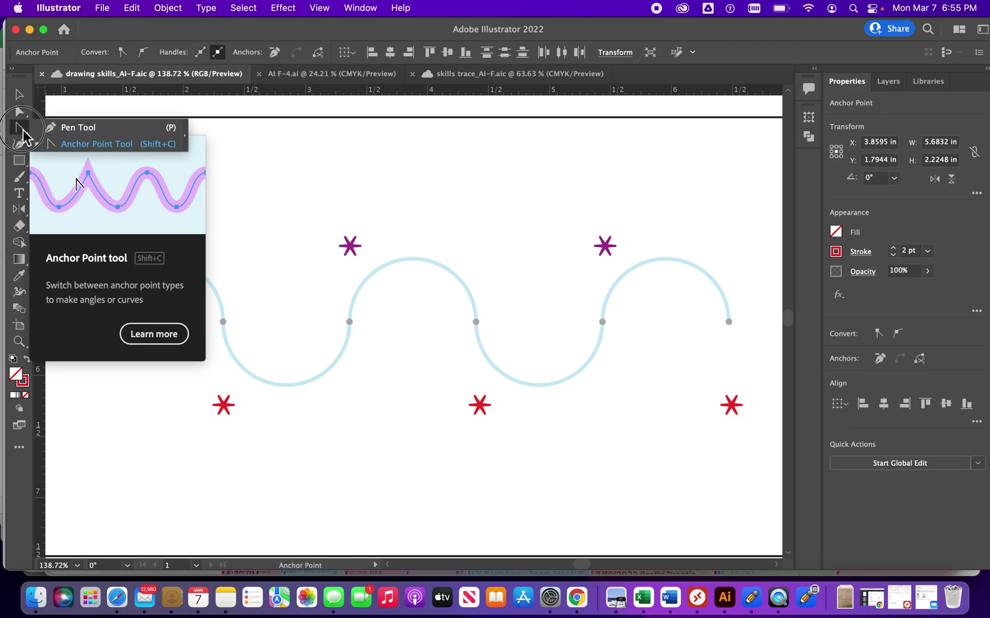
pyautogui.click(61, 128)
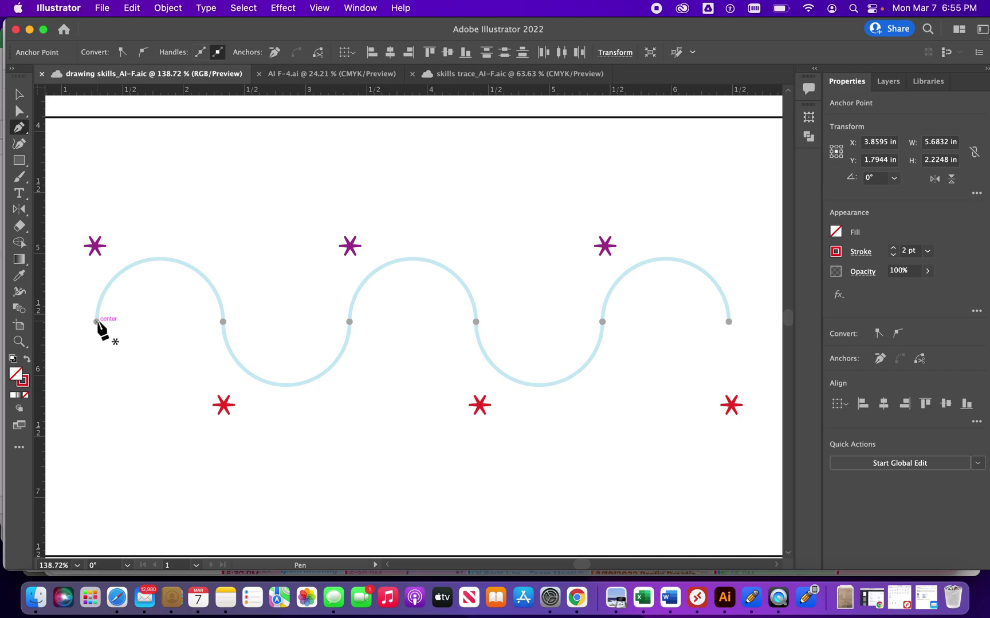
pyautogui.moveTo(95, 321); pyautogui.dragTo(96, 249)
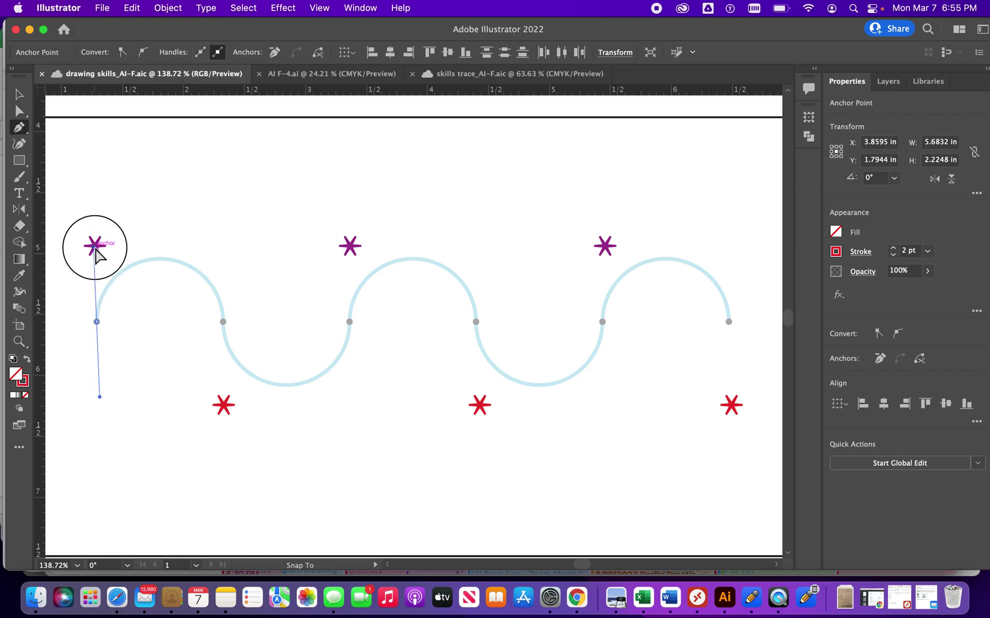
pyautogui.moveTo(95, 249); pyautogui.dragTo(95, 248)
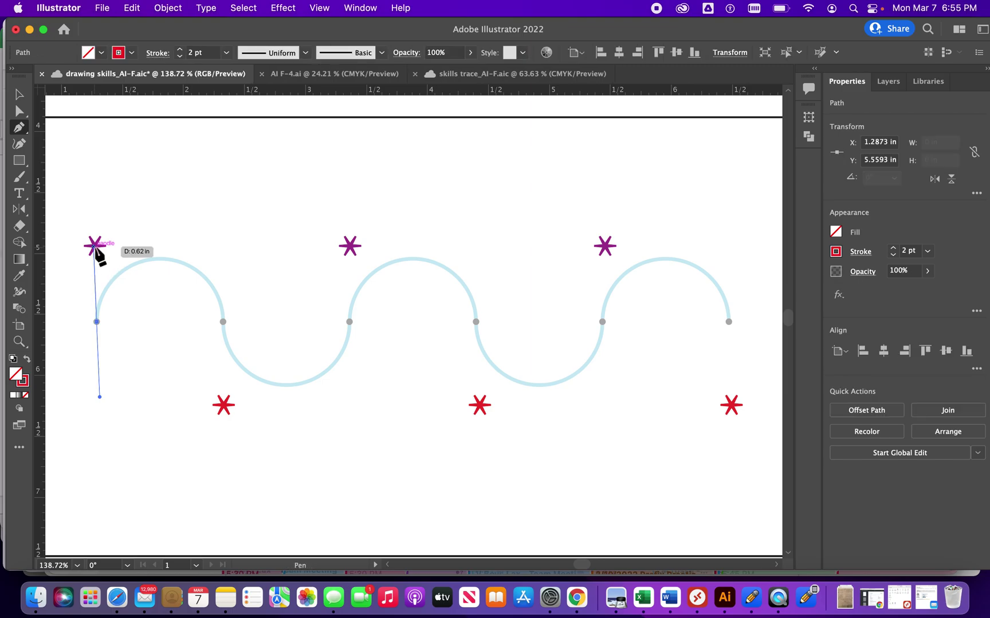
# Place a smooth anchor on the wave's second dot, pulling its handle down to the first red asterisk to form the first arc
pyautogui.click(222, 321)
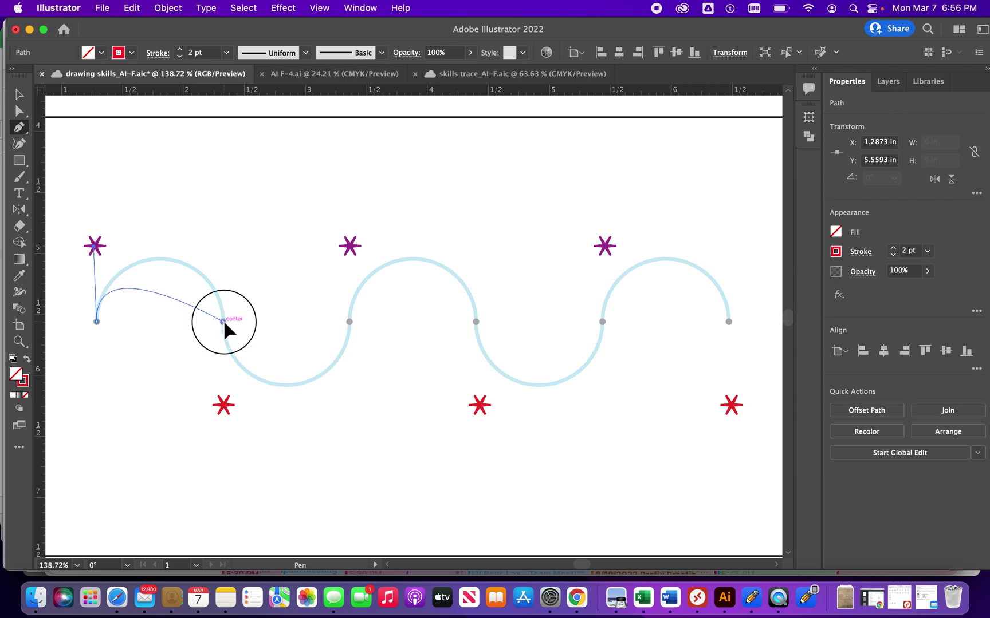
pyautogui.moveTo(223, 322); pyautogui.dragTo(223, 407)
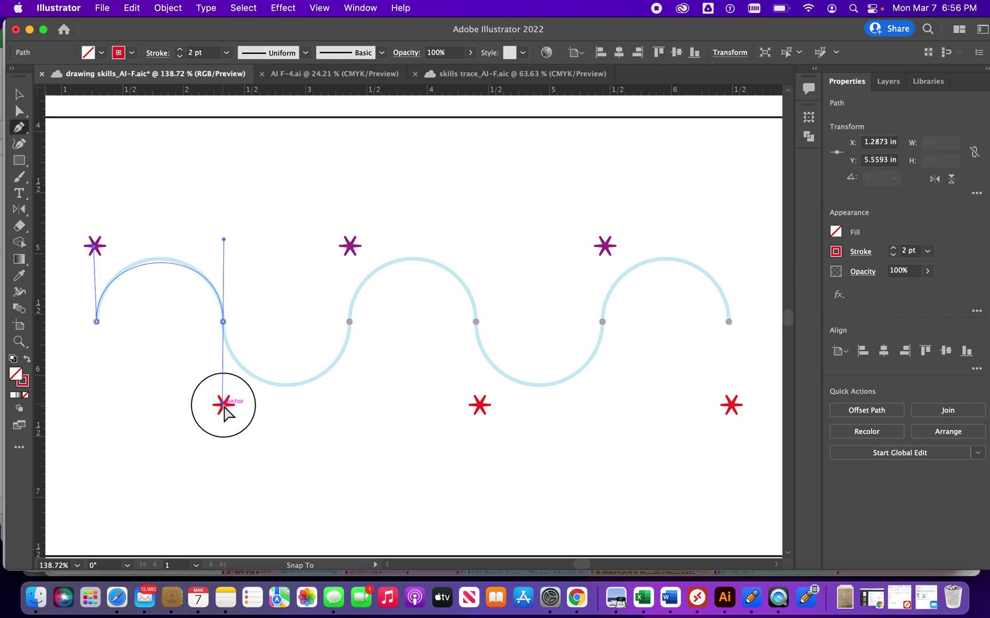
pyautogui.moveTo(223, 405); pyautogui.dragTo(225, 405)
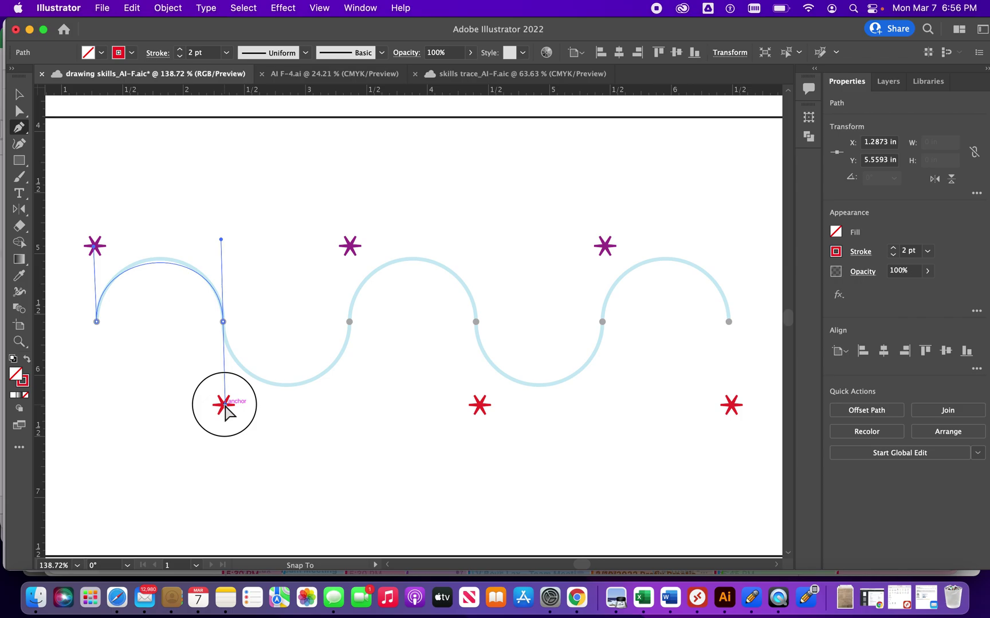
pyautogui.moveTo(225, 404); pyautogui.dragTo(225, 406)
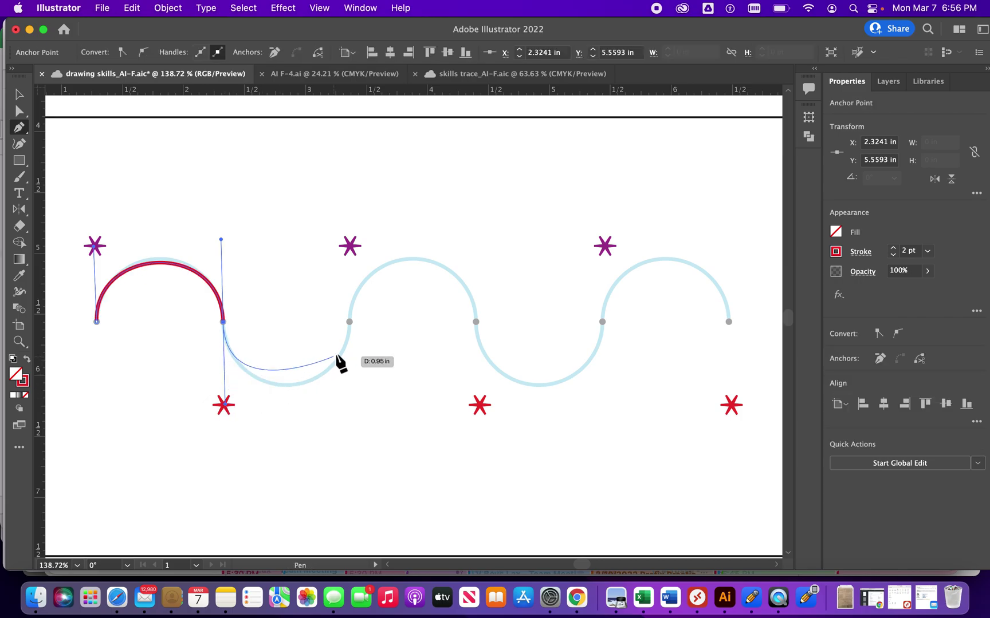
# Continue the wave through the remaining four dots, pulling each anchor's handle alternately to the matching purple and red asterisks
pyautogui.moveTo(349, 323); pyautogui.dragTo(351, 246)
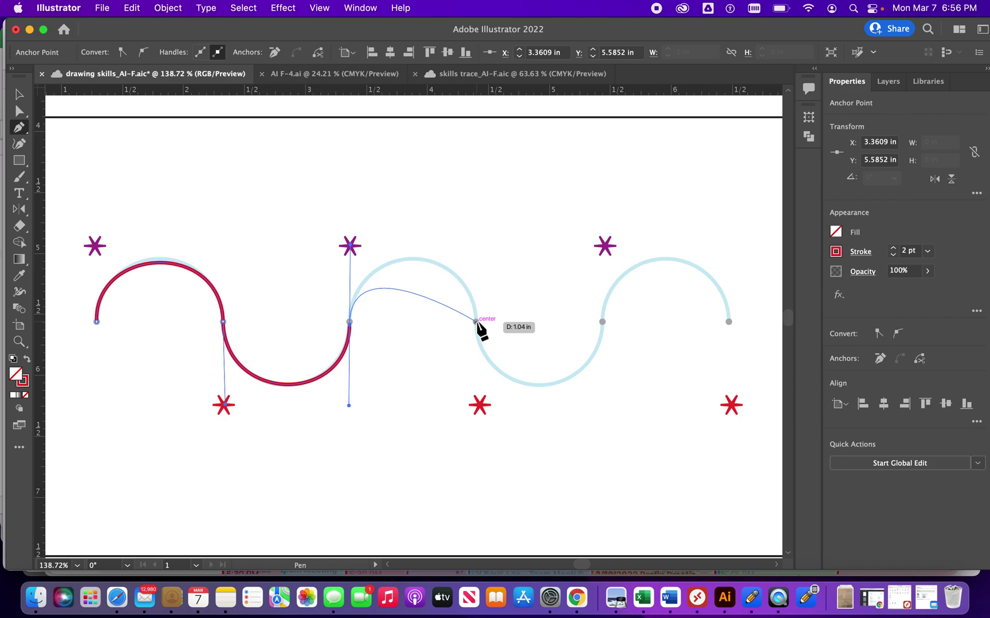
pyautogui.moveTo(476, 321)
pyautogui.mouseDown()
pyautogui.moveTo(474, 351)
pyautogui.moveTo(432, 350)
pyautogui.moveTo(561, 343)
pyautogui.moveTo(537, 356)
pyautogui.moveTo(431, 351)
pyautogui.moveTo(431, 338)
pyautogui.moveTo(480, 361)
pyautogui.moveTo(463, 367)
pyautogui.moveTo(480, 407)
pyautogui.mouseUp()
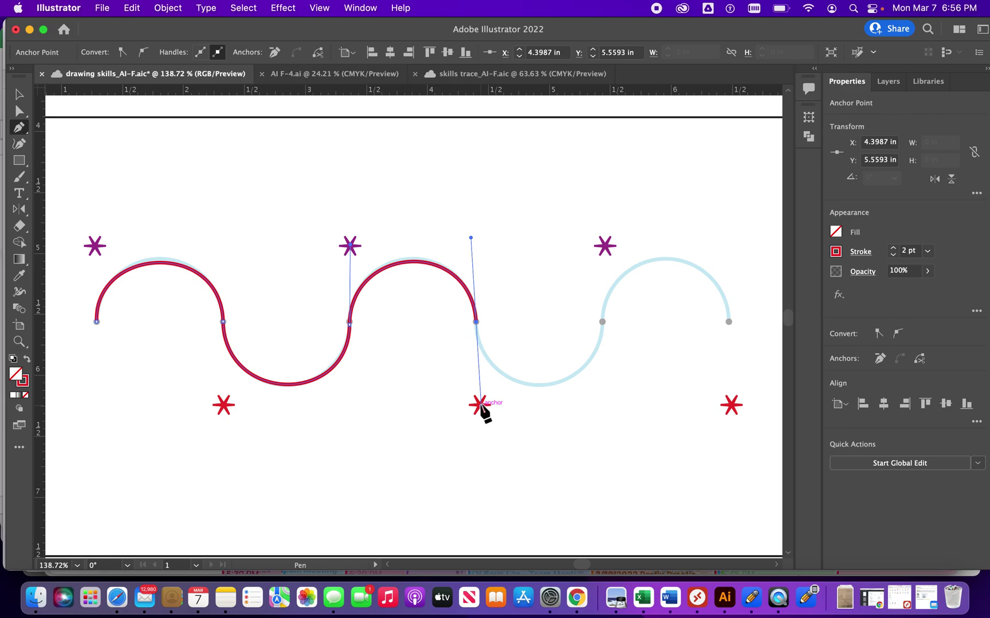
pyautogui.moveTo(602, 322); pyautogui.dragTo(604, 246)
pyautogui.moveTo(728, 321); pyautogui.dragTo(731, 406)
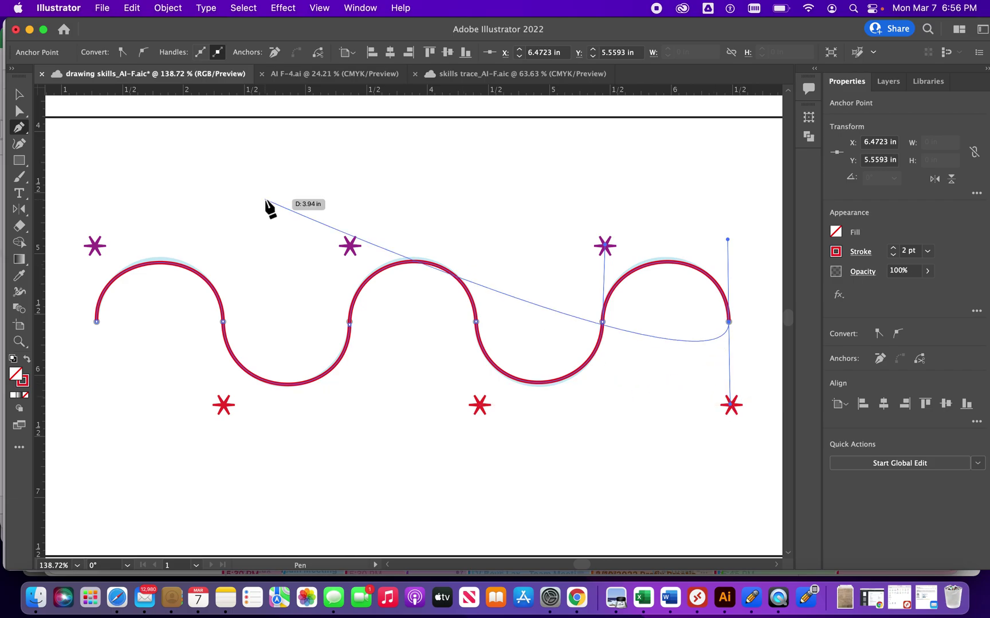
# Adjust the direction handles of the wave's first anchor with the Direct Selection tool so the first arc matches the template
pyautogui.click(21, 114)
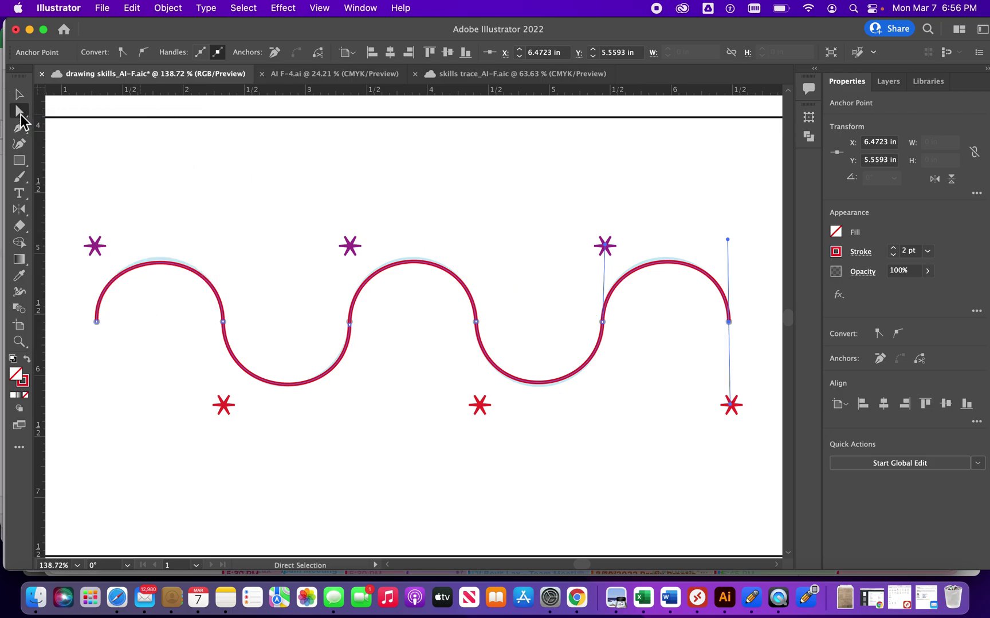
pyautogui.click(96, 321)
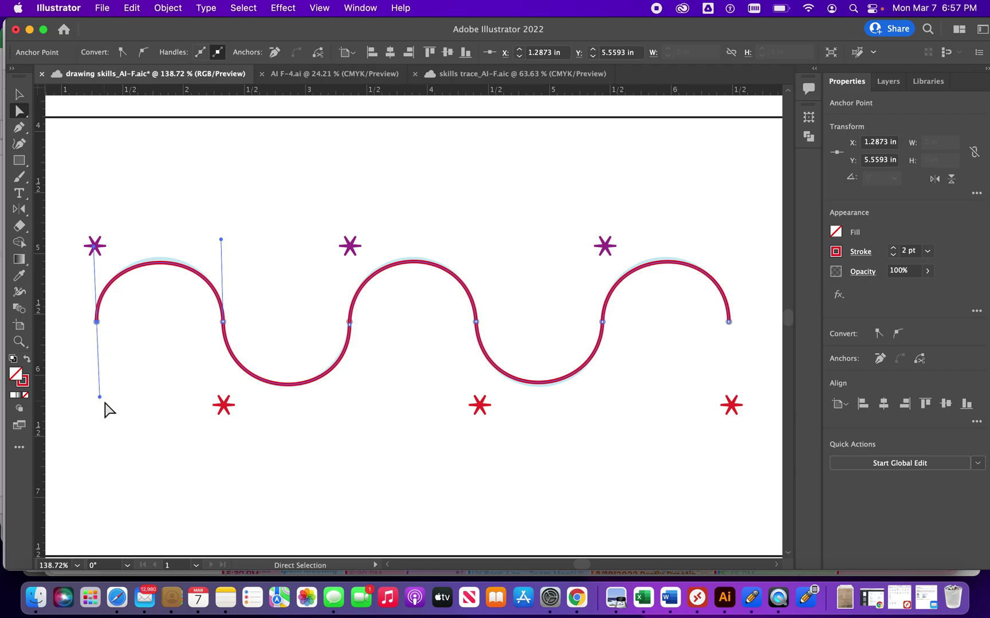
pyautogui.moveTo(100, 396)
pyautogui.mouseDown()
pyautogui.moveTo(81, 391)
pyautogui.moveTo(111, 391)
pyautogui.moveTo(97, 395)
pyautogui.moveTo(97, 437)
pyautogui.moveTo(91, 417)
pyautogui.moveTo(76, 418)
pyautogui.moveTo(128, 422)
pyautogui.moveTo(101, 437)
pyautogui.moveTo(99, 393)
pyautogui.mouseUp()
pyautogui.click(96, 248)
pyautogui.click(96, 323)
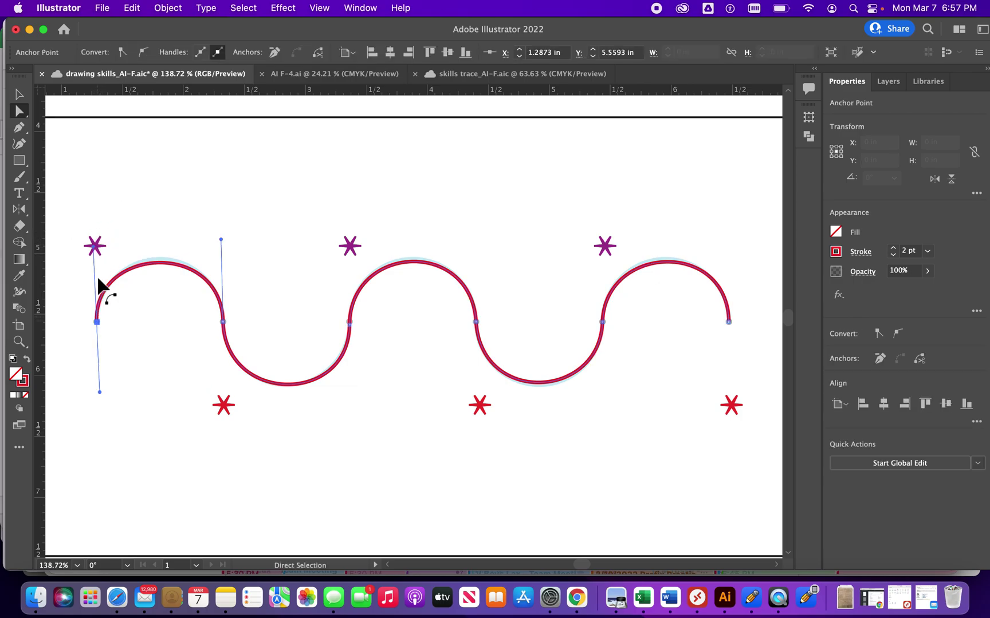
pyautogui.moveTo(95, 246); pyautogui.dragTo(101, 237)
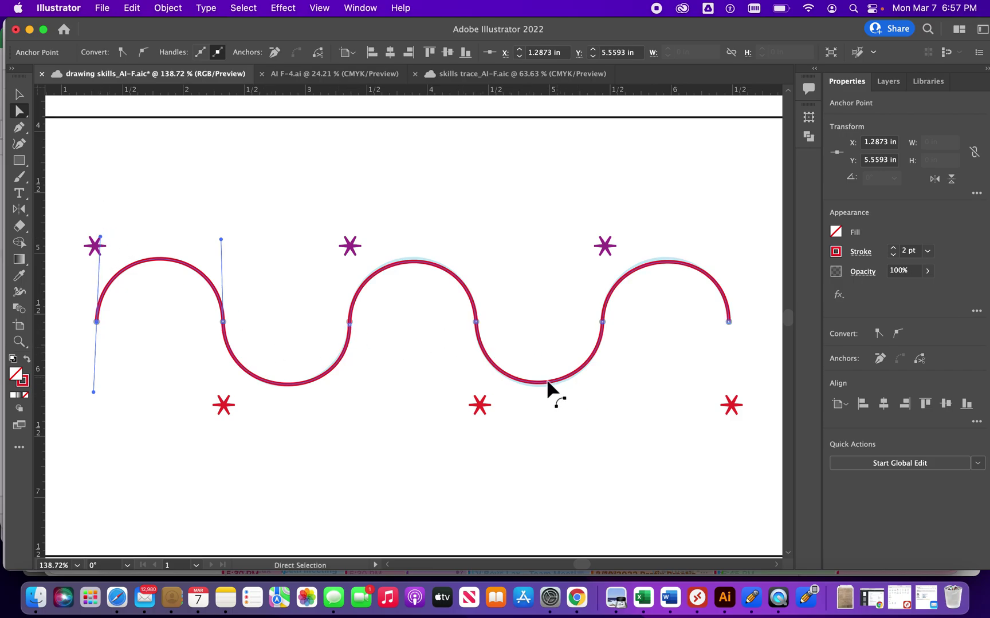
# Adjust the lower handle of the fifth anchor and the upper handle of the last anchor to fit the last two arcs to the template
pyautogui.moveTo(599, 400); pyautogui.dragTo(593, 406)
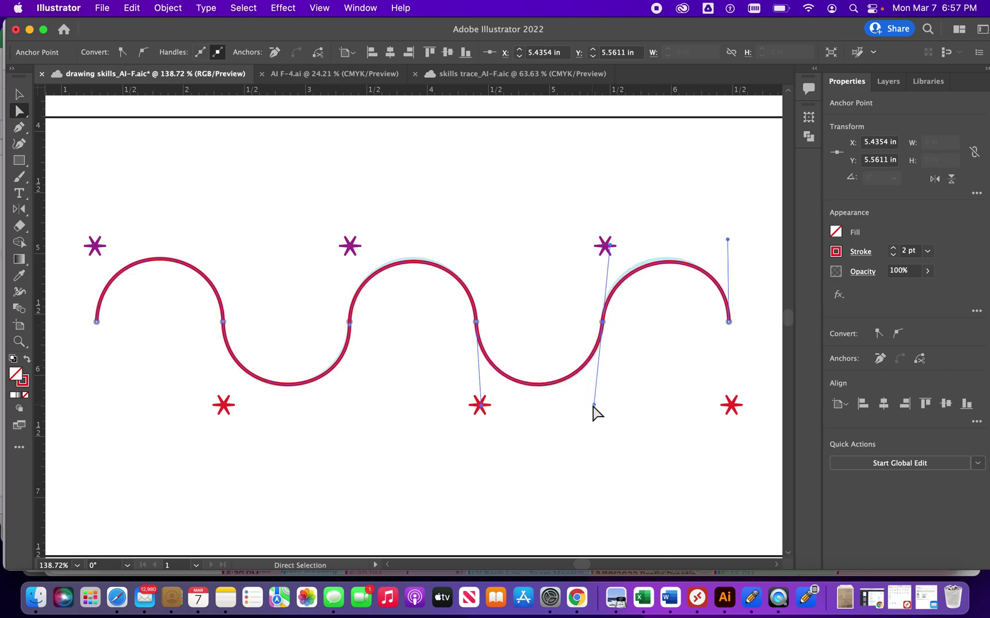
pyautogui.click(728, 322)
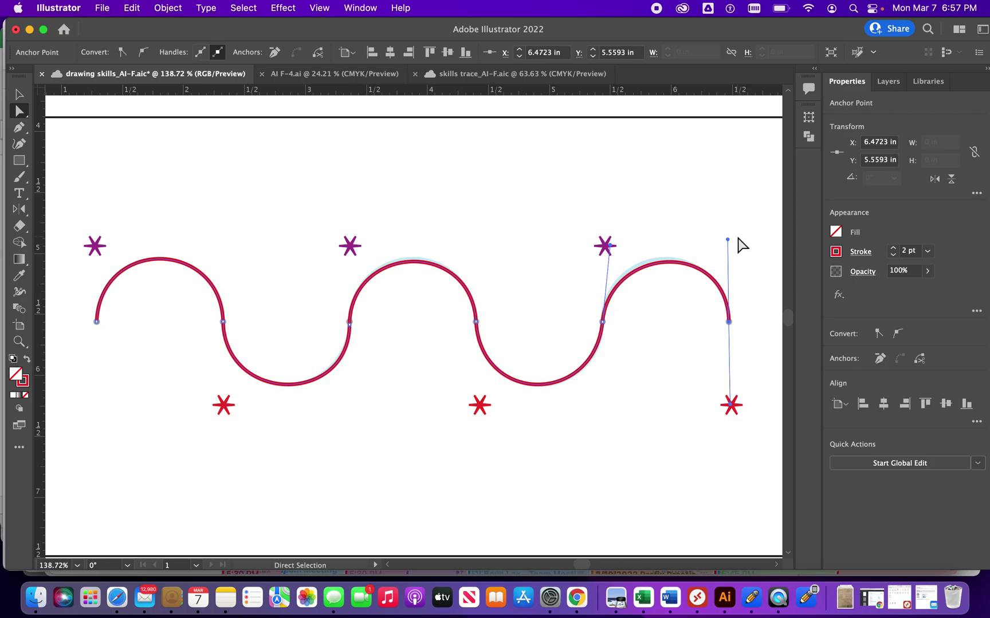
pyautogui.moveTo(727, 239); pyautogui.dragTo(716, 231)
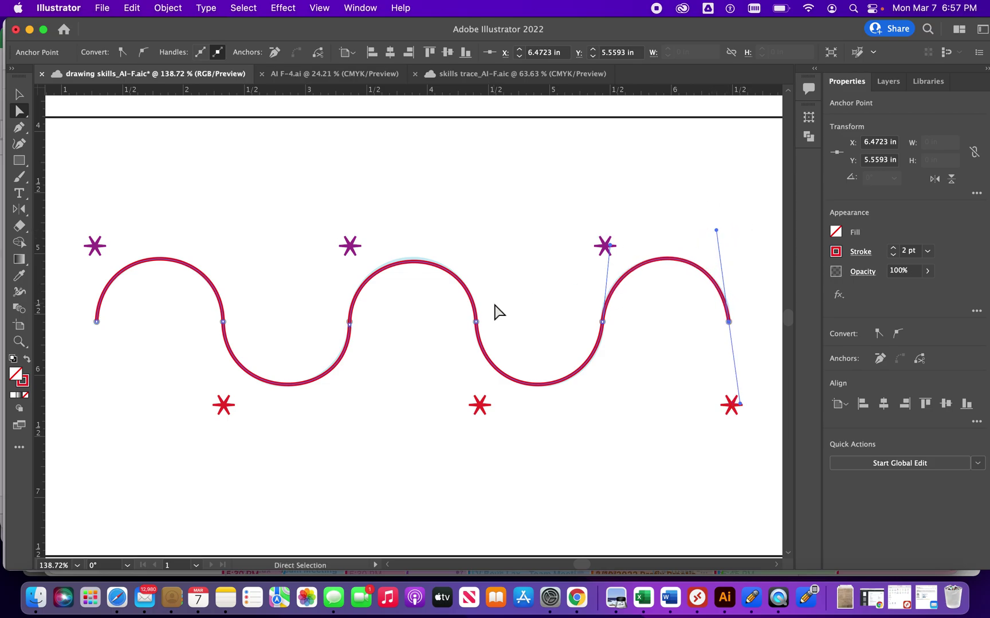
# Lengthen the fourth anchor's upper handle so the third arc matches the template, and save the document
pyautogui.click(476, 323)
pyautogui.click(478, 235)
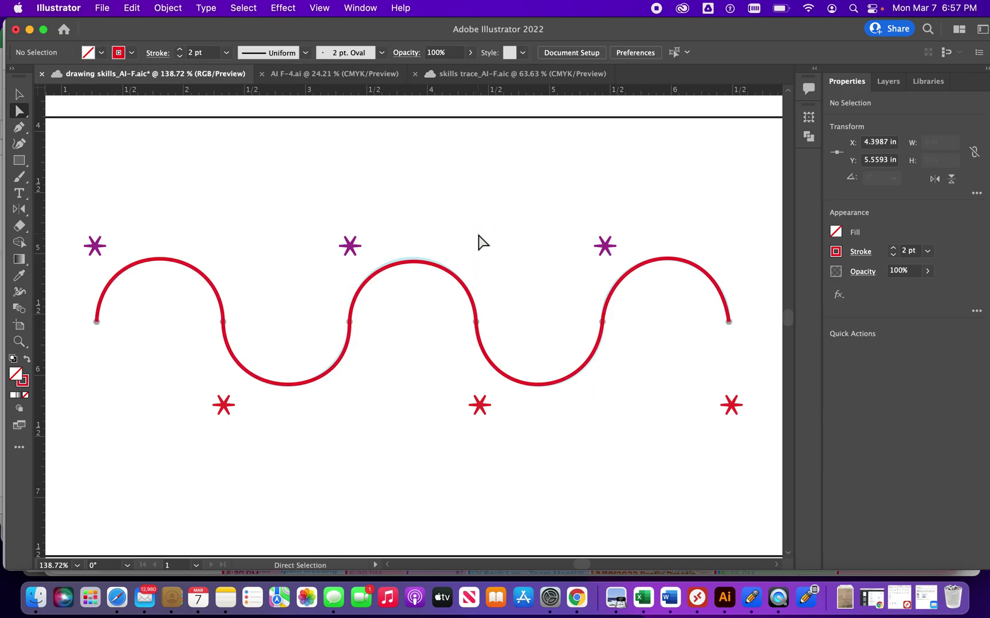
pyautogui.click(476, 323)
pyautogui.moveTo(472, 238); pyautogui.dragTo(473, 234)
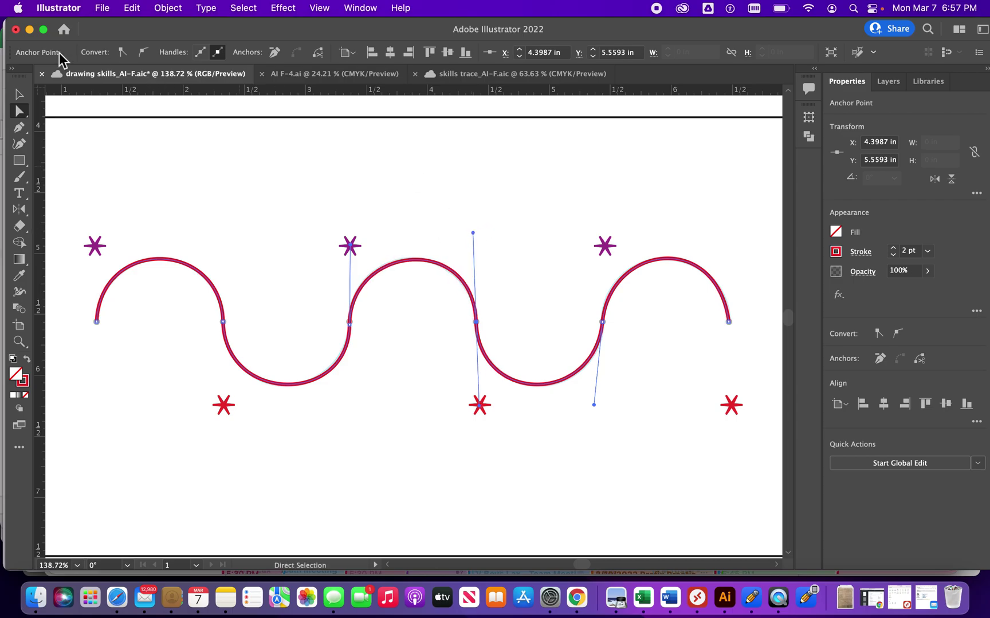
pyautogui.click(102, 8)
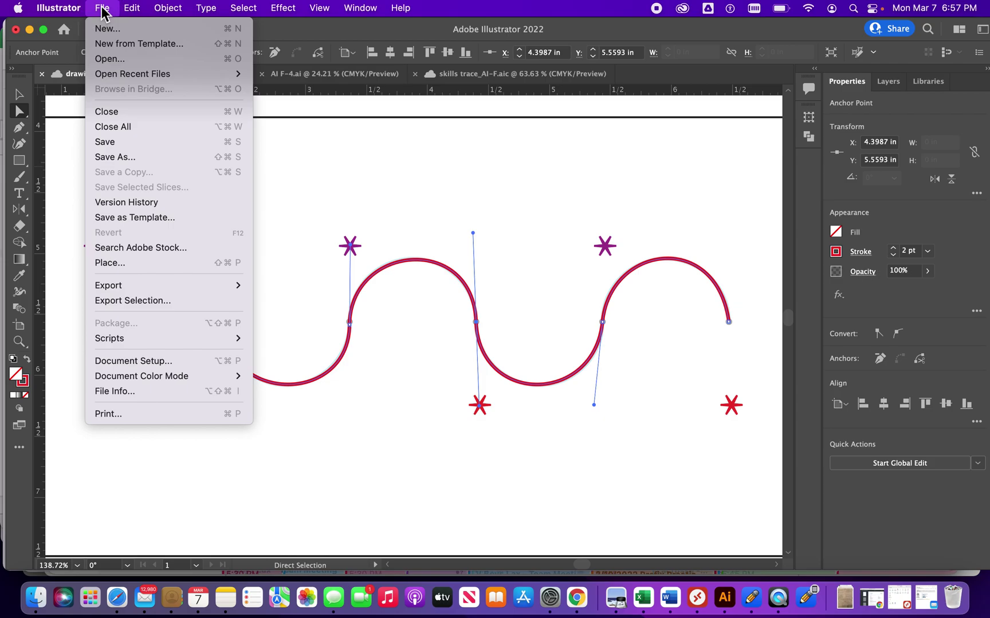
pyautogui.click(123, 142)
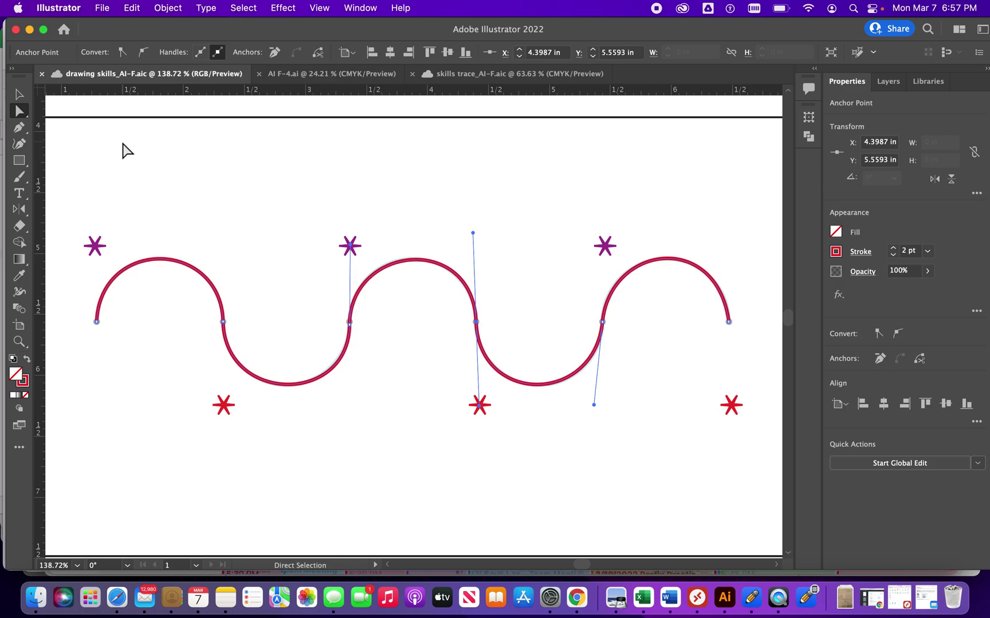
# Switch to the saved Panel 3 view with the scalloped curve template
pyautogui.click(318, 8)
pyautogui.scroll(-1, 346, 276)
pyautogui.scroll(-3, 345, 276)
pyautogui.click(322, 552)
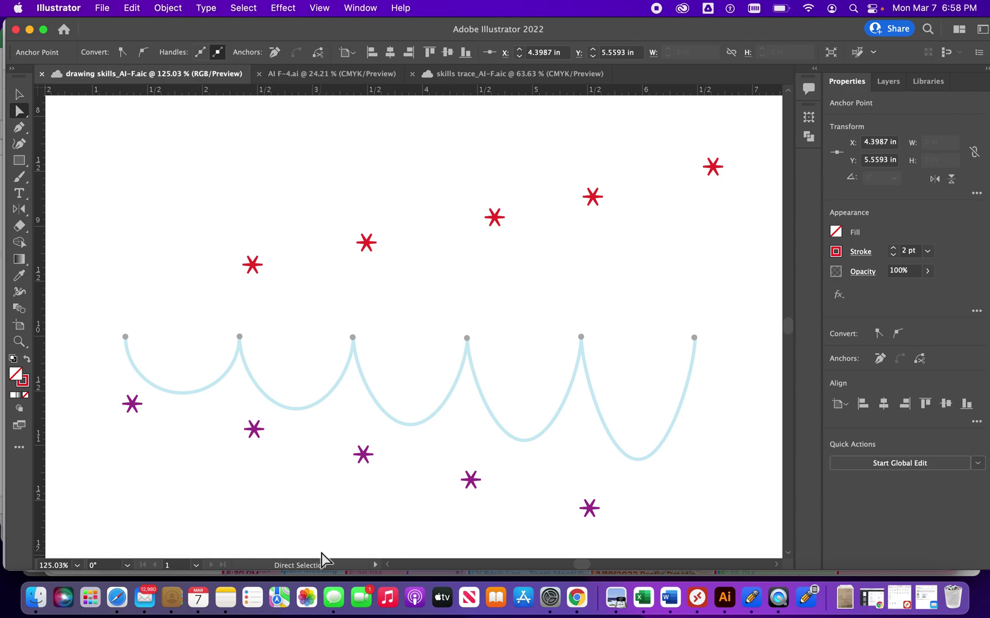
pyautogui.scroll(10, 404, 464)
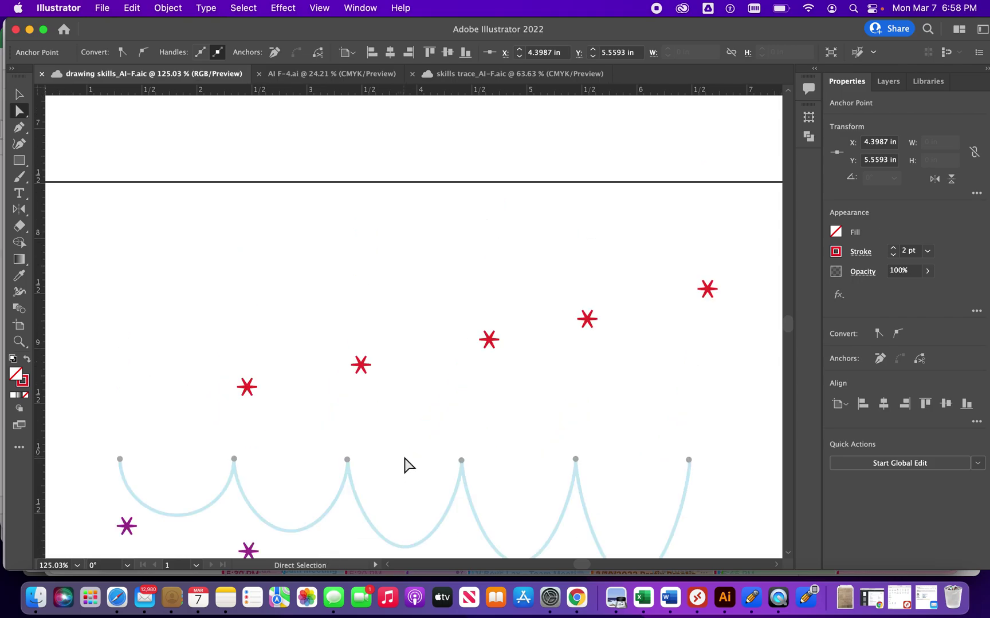
# Slightly shorten the upper direction handle of the fourth anchor on the traced wave in Panel 2
pyautogui.scroll(2, 404, 464)
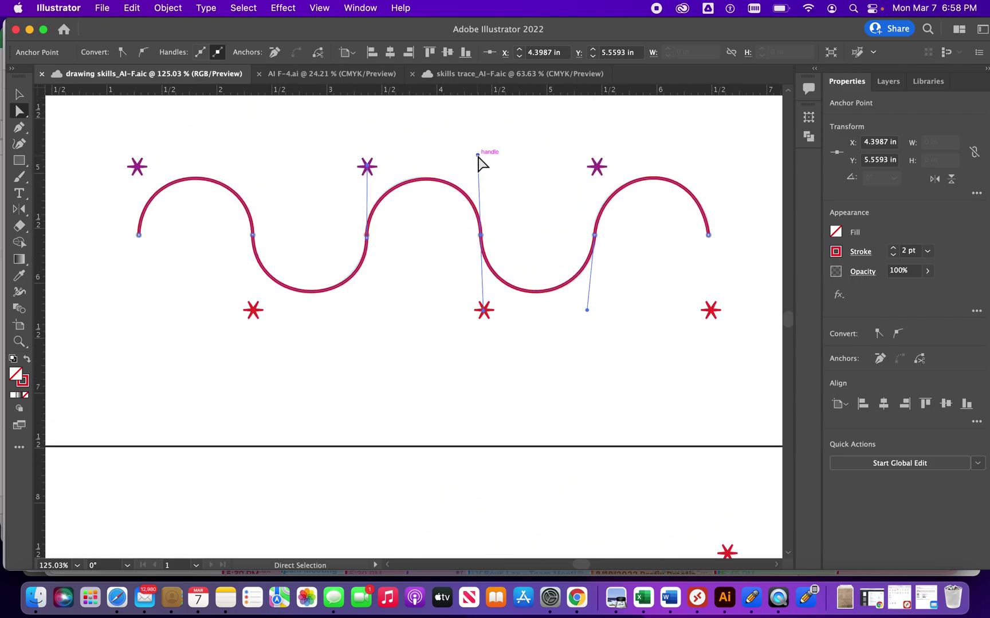
pyautogui.moveTo(478, 156)
pyautogui.mouseDown()
pyautogui.moveTo(528, 166)
pyautogui.moveTo(475, 158)
pyautogui.moveTo(511, 173)
pyautogui.moveTo(477, 158)
pyautogui.mouseUp()
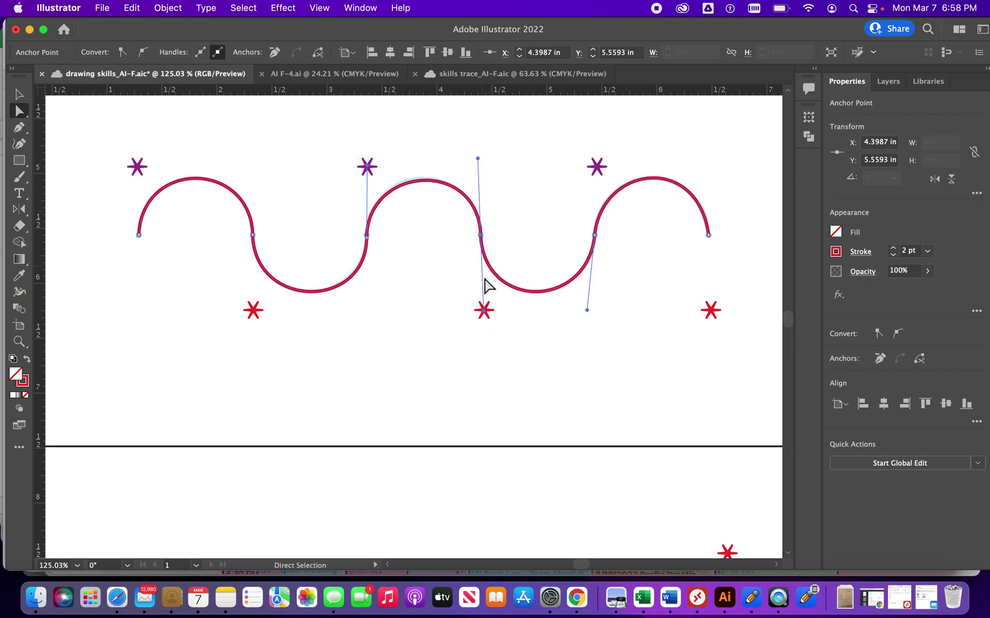
# Draw the first scallop in Panel 3 with the Pen tool, then redirect the second anchor's outgoing handle down to its purple asterisk
pyautogui.scroll(-3, 498, 324)
pyautogui.scroll(-10, 498, 325)
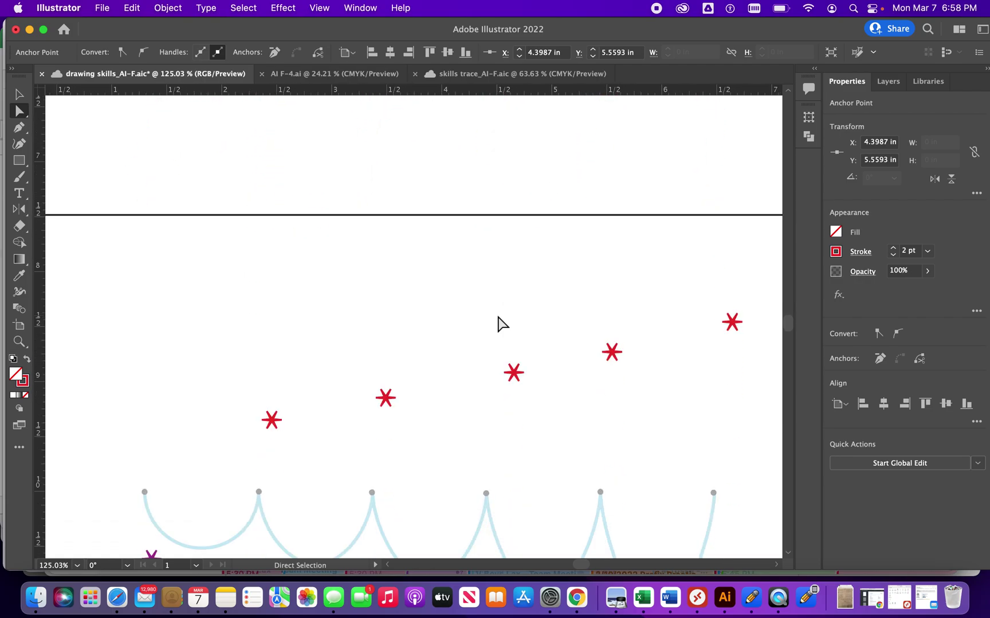
pyautogui.scroll(-3, 499, 324)
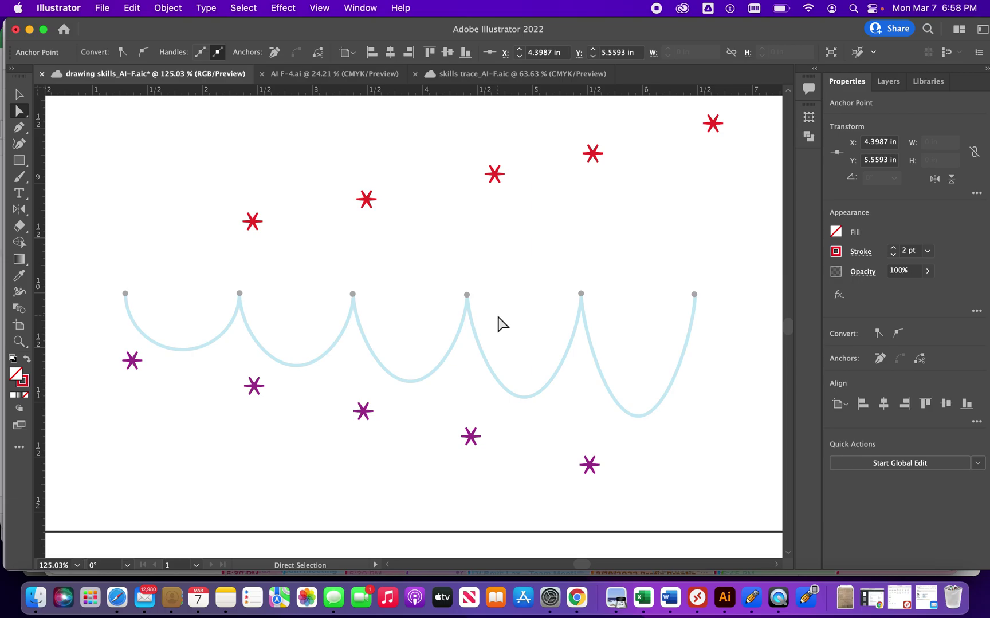
pyautogui.scroll(-1, 498, 324)
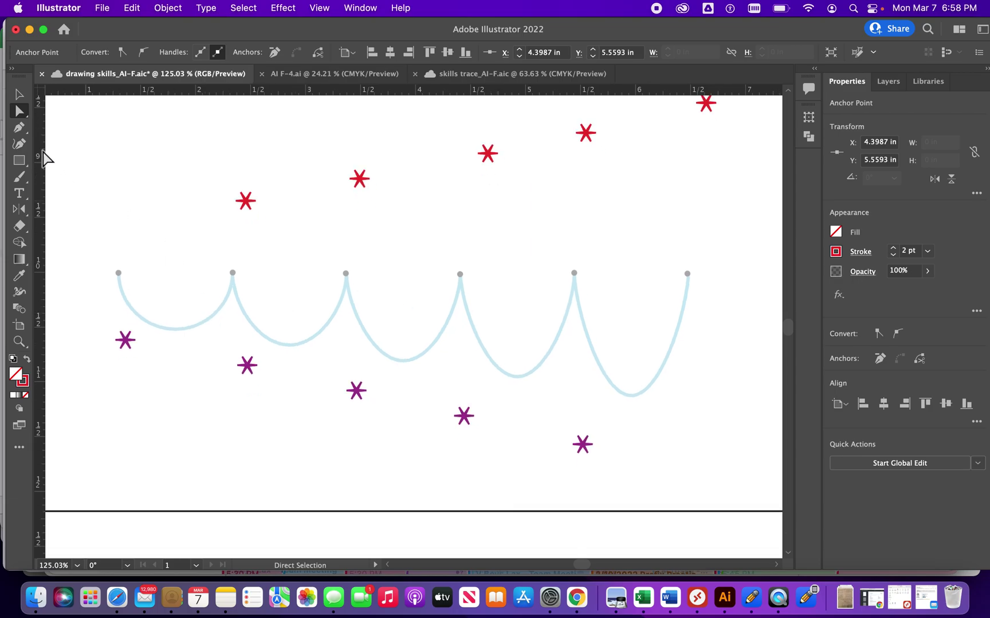
pyautogui.click(19, 127)
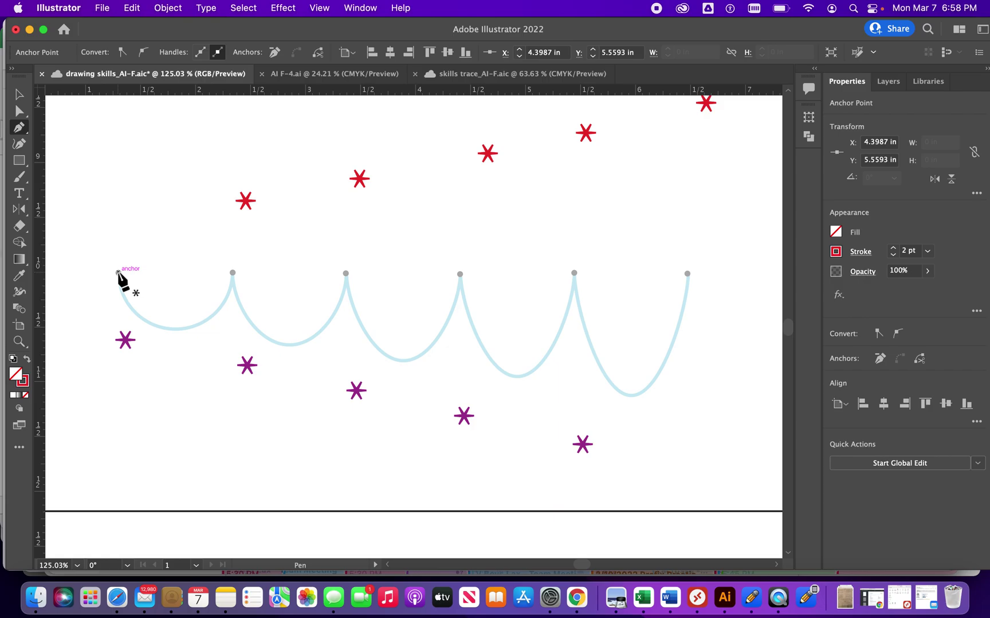
pyautogui.moveTo(118, 272); pyautogui.dragTo(126, 343)
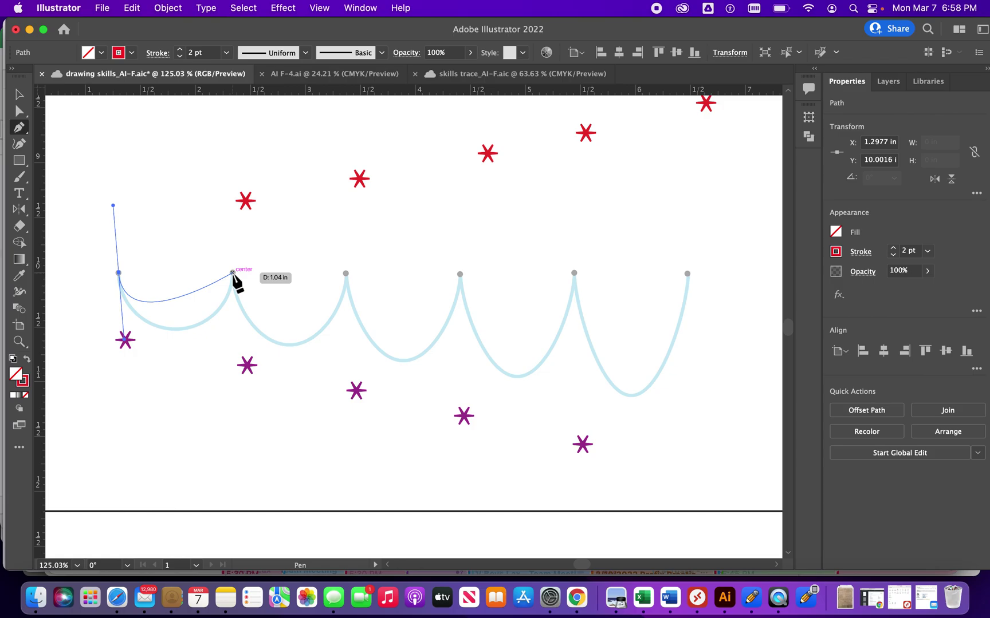
pyautogui.moveTo(232, 273); pyautogui.dragTo(244, 196)
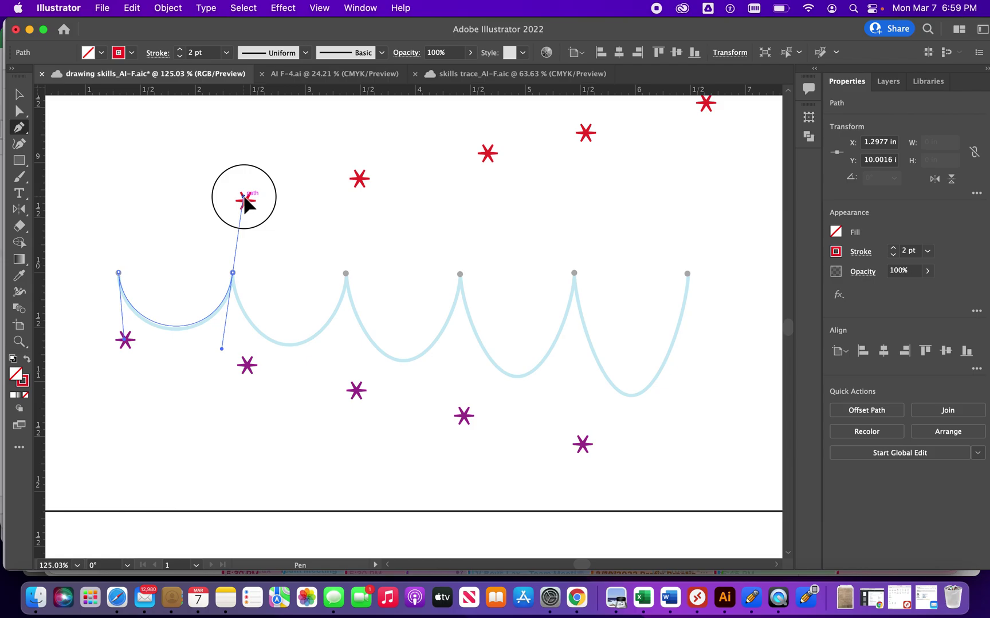
pyautogui.keyDown('alt'); pyautogui.click(232, 273); pyautogui.keyUp('alt')
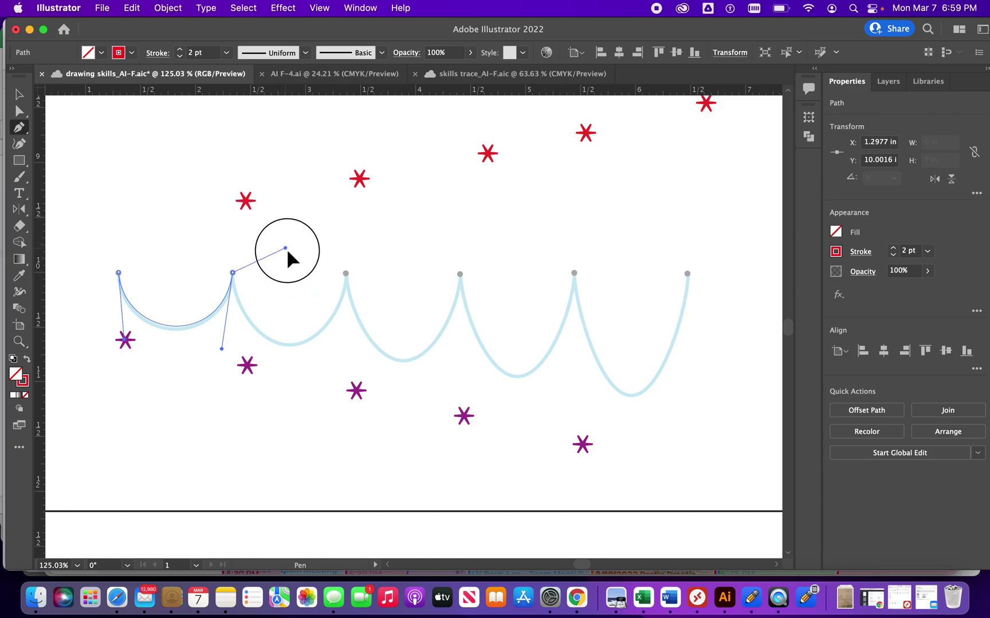
pyautogui.moveTo(233, 273); pyautogui.dragTo(247, 364)
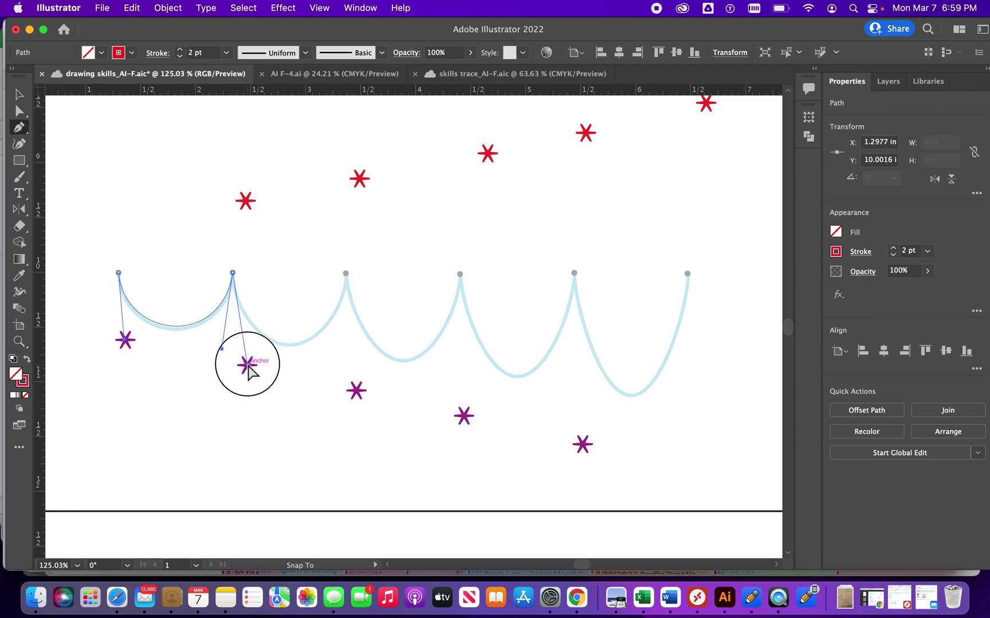
pyautogui.moveTo(247, 364); pyautogui.dragTo(247, 365)
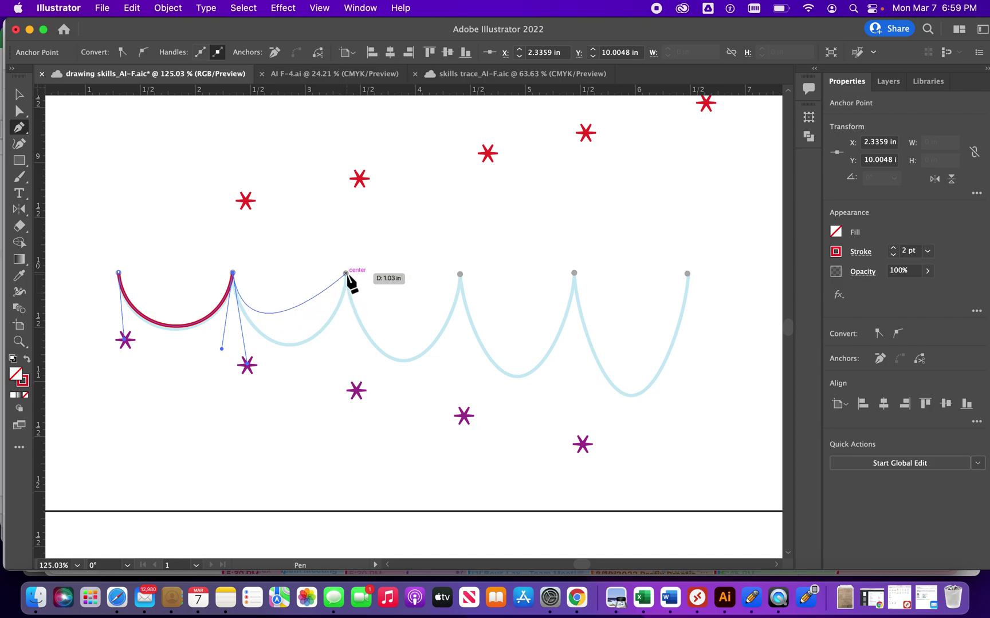
# Trace the second and third scallops, pulling each end anchor's handle to the red asterisk and breaking it down to the purple one
pyautogui.moveTo(345, 273); pyautogui.dragTo(360, 181)
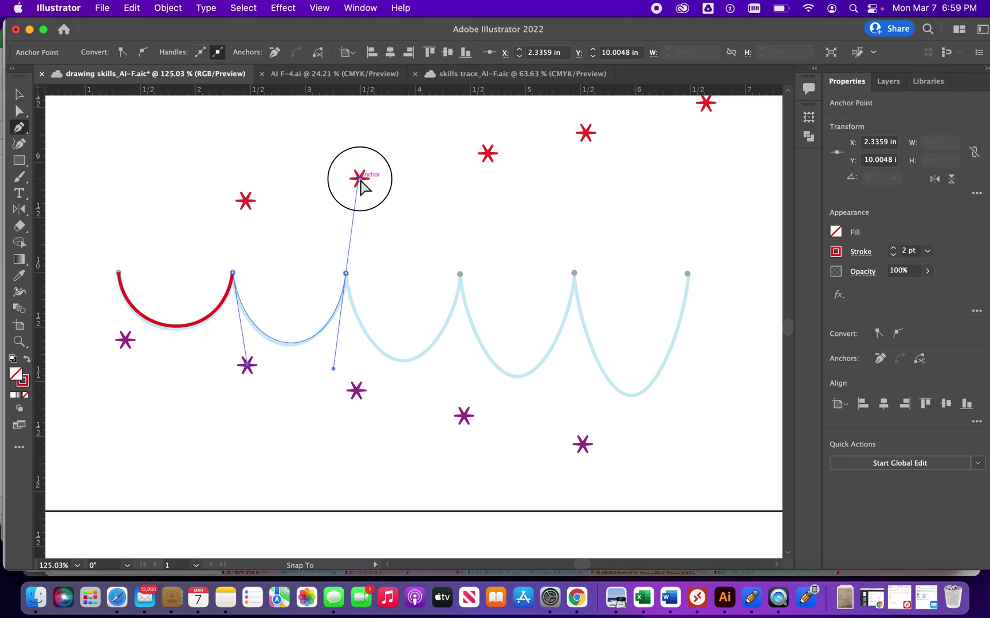
pyautogui.moveTo(359, 180); pyautogui.dragTo(357, 390)
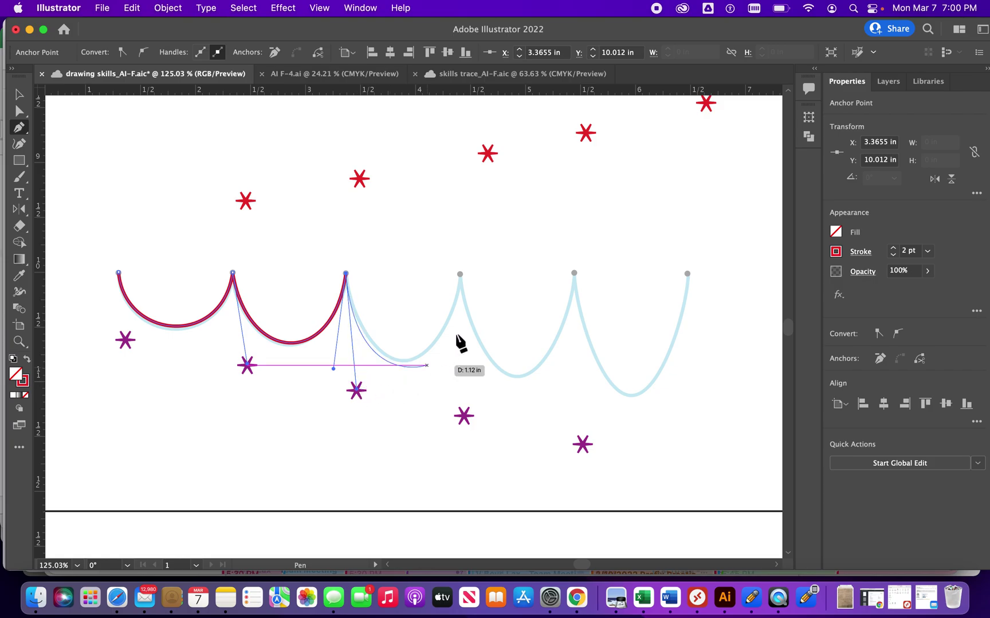
pyautogui.moveTo(460, 274); pyautogui.dragTo(488, 153)
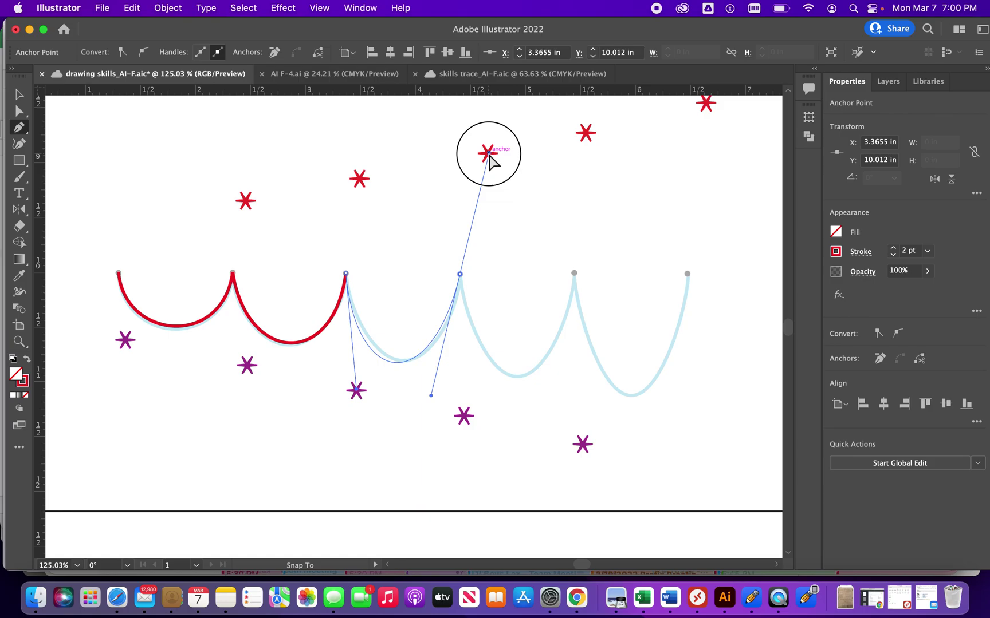
pyautogui.moveTo(489, 154); pyautogui.dragTo(464, 416)
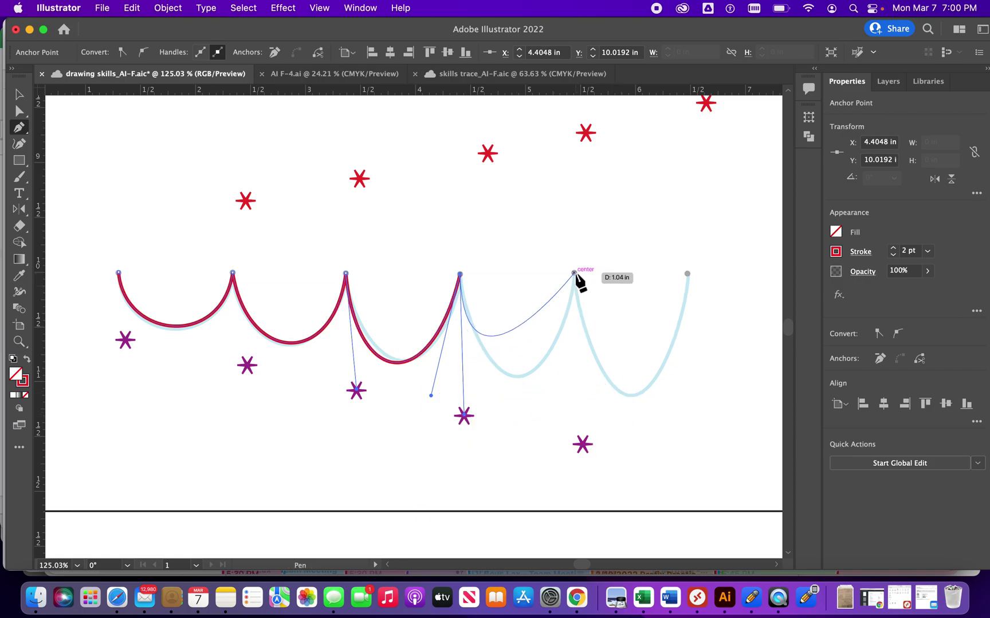
# Trace the fourth and fifth scallops using the asterisks as handle guides, ending at the last gray dot, and save the document
pyautogui.moveTo(574, 273)
pyautogui.mouseDown()
pyautogui.moveTo(585, 134)
pyautogui.moveTo(616, 321)
pyautogui.moveTo(611, 394)
pyautogui.moveTo(583, 444)
pyautogui.mouseUp()
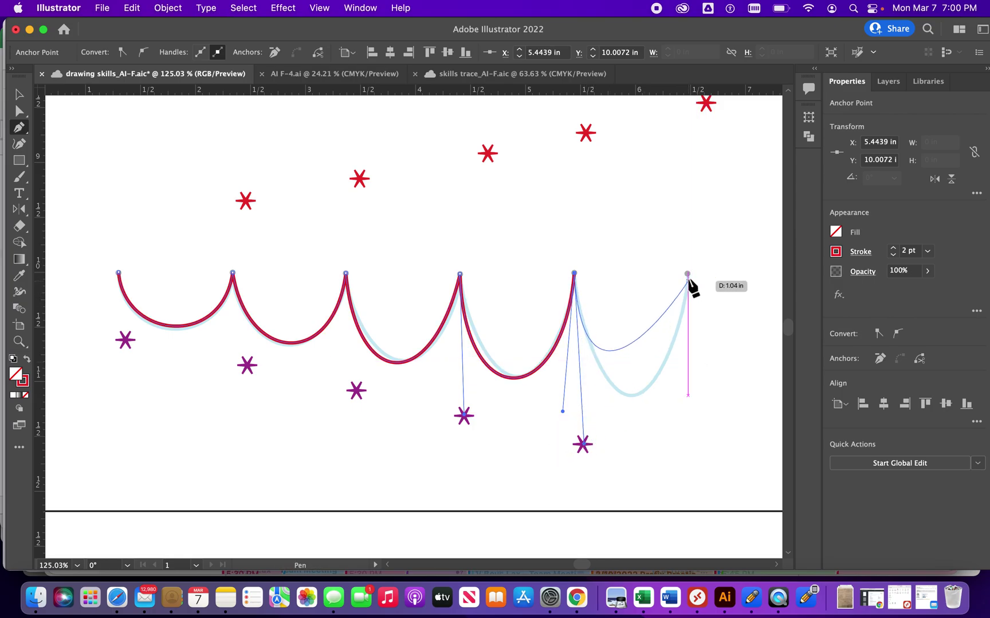
pyautogui.moveTo(687, 273); pyautogui.dragTo(705, 104)
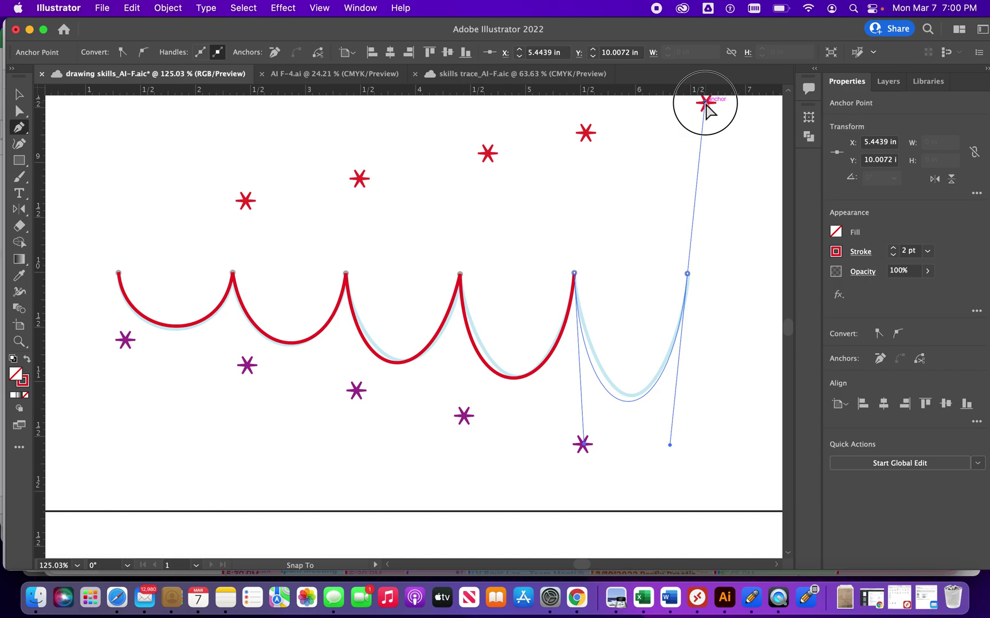
pyautogui.moveTo(705, 105); pyautogui.dragTo(705, 106)
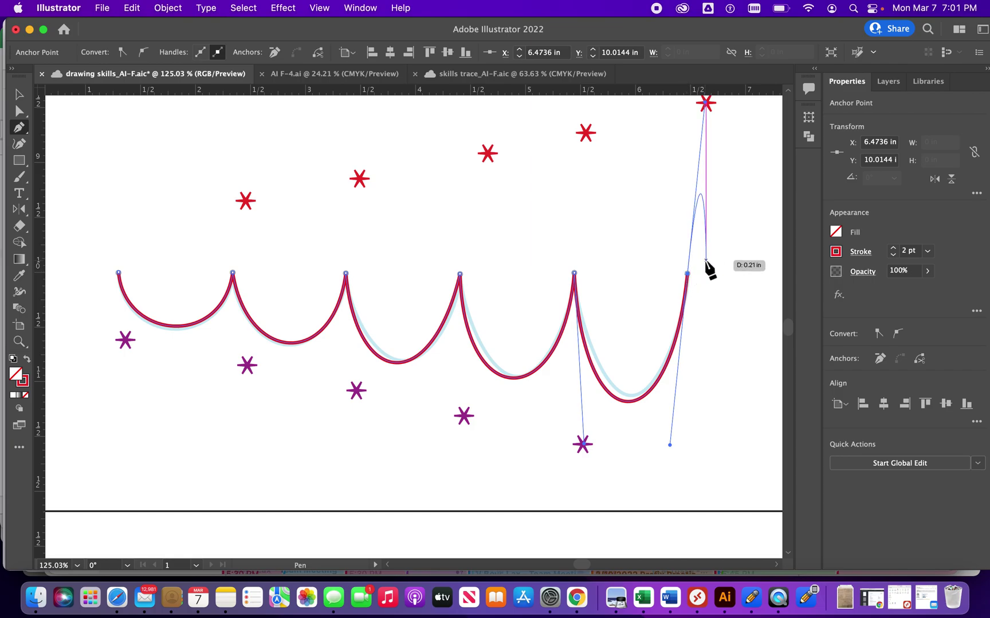
pyautogui.press('alt')
pyautogui.press('alt')
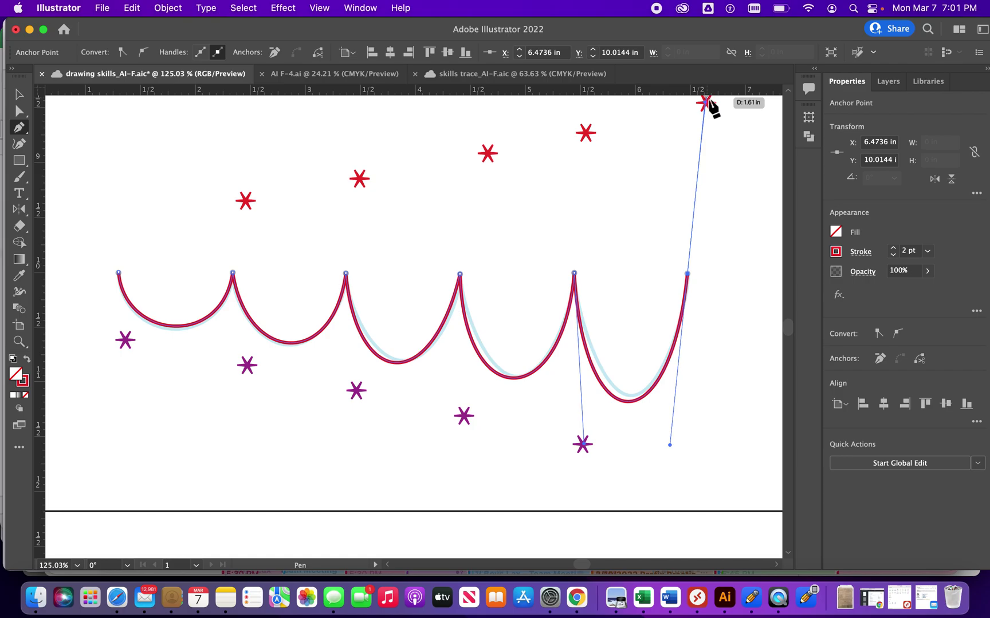
pyautogui.click(102, 9)
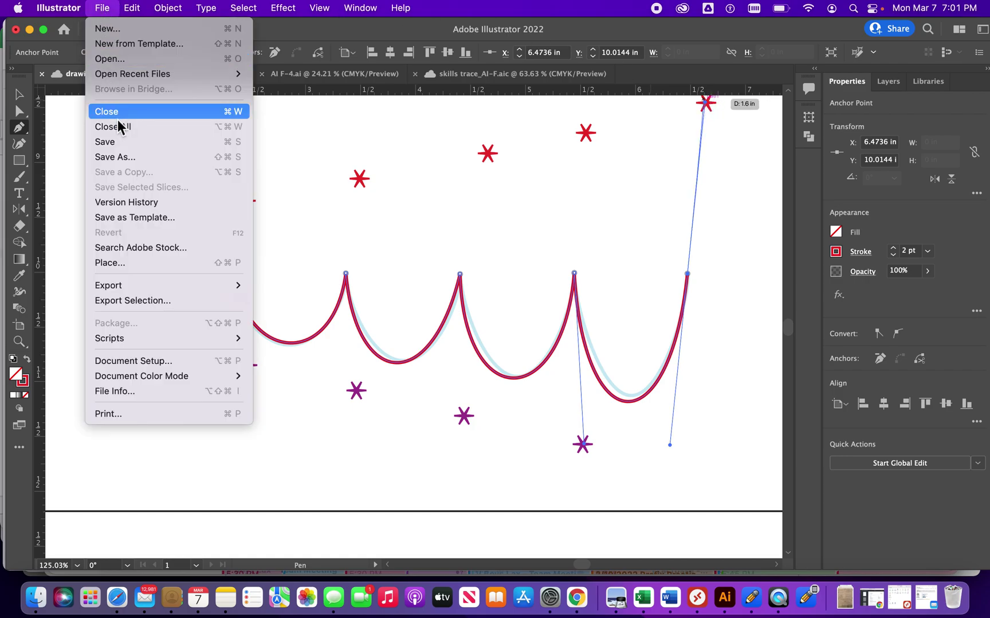
pyautogui.click(112, 140)
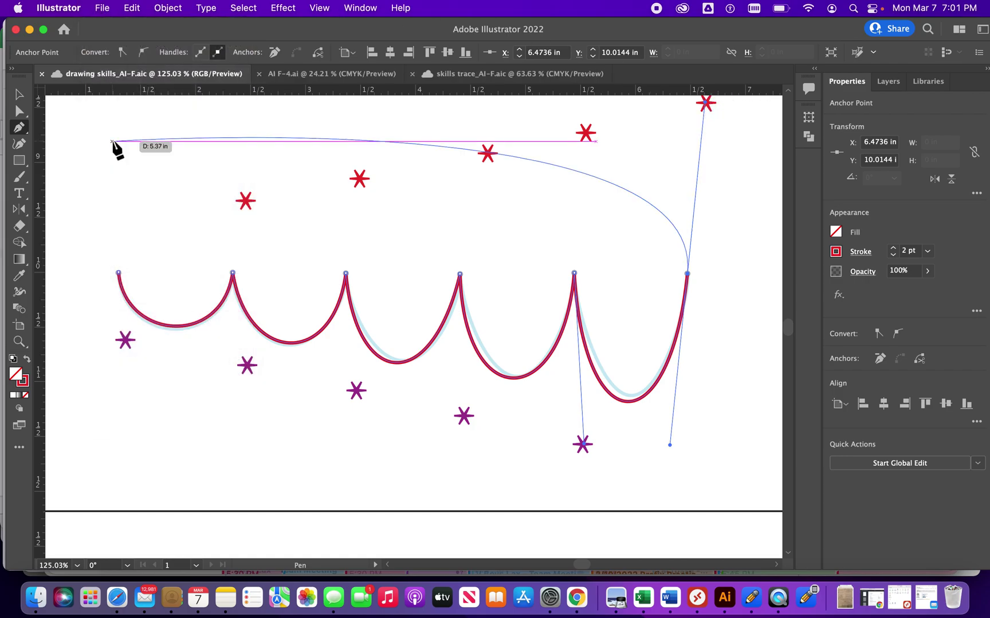
# Select the red wave path in the panel below the scallops and set its stroke weight to 20 pt
pyautogui.click(19, 95)
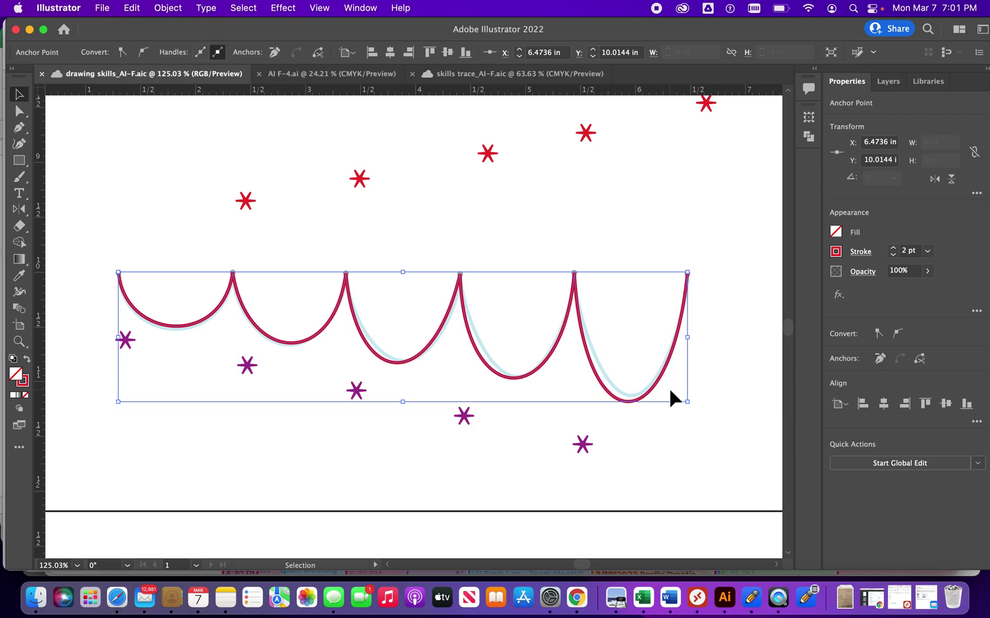
pyautogui.scroll(-5, 670, 396)
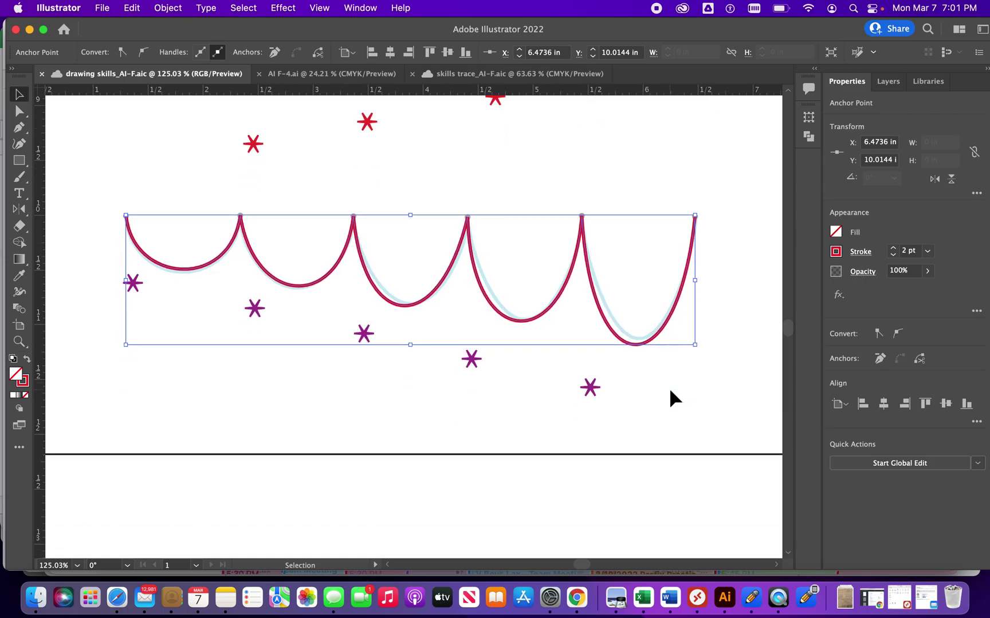
pyautogui.scroll(-5, 674, 398)
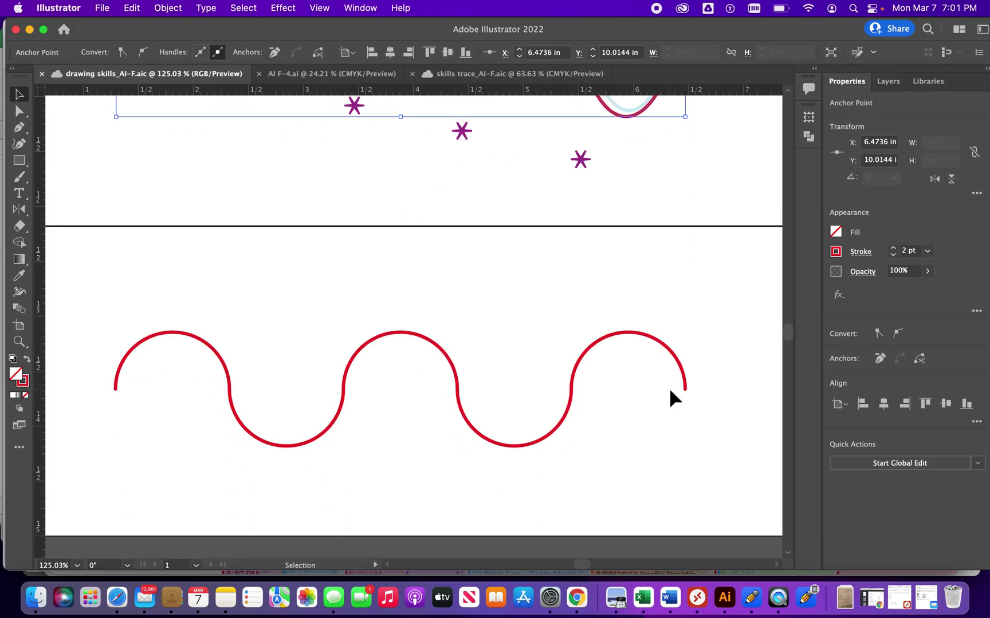
pyautogui.scroll(-2, 670, 391)
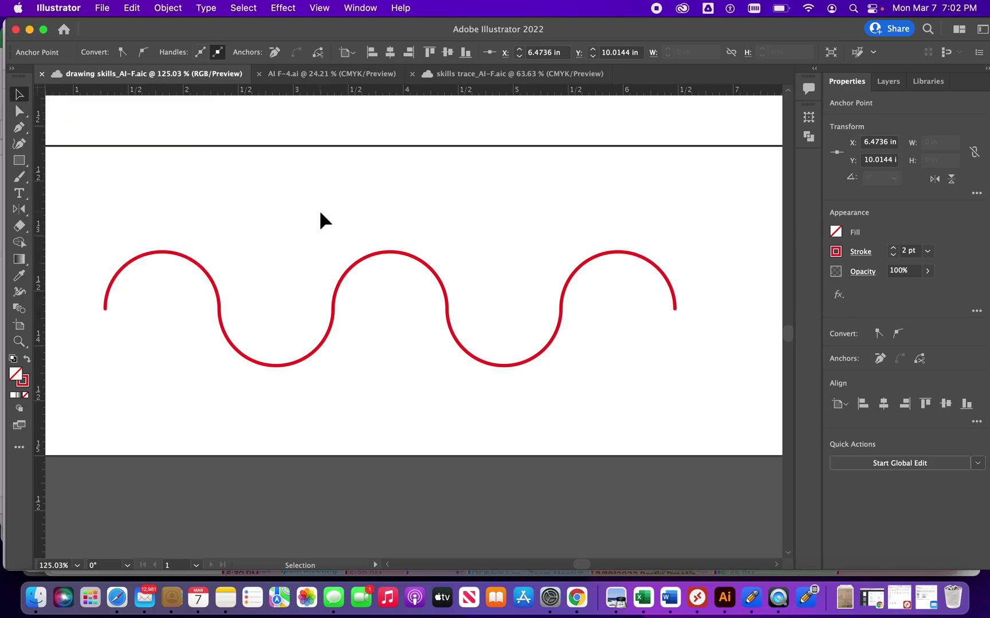
pyautogui.moveTo(109, 215); pyautogui.dragTo(721, 381)
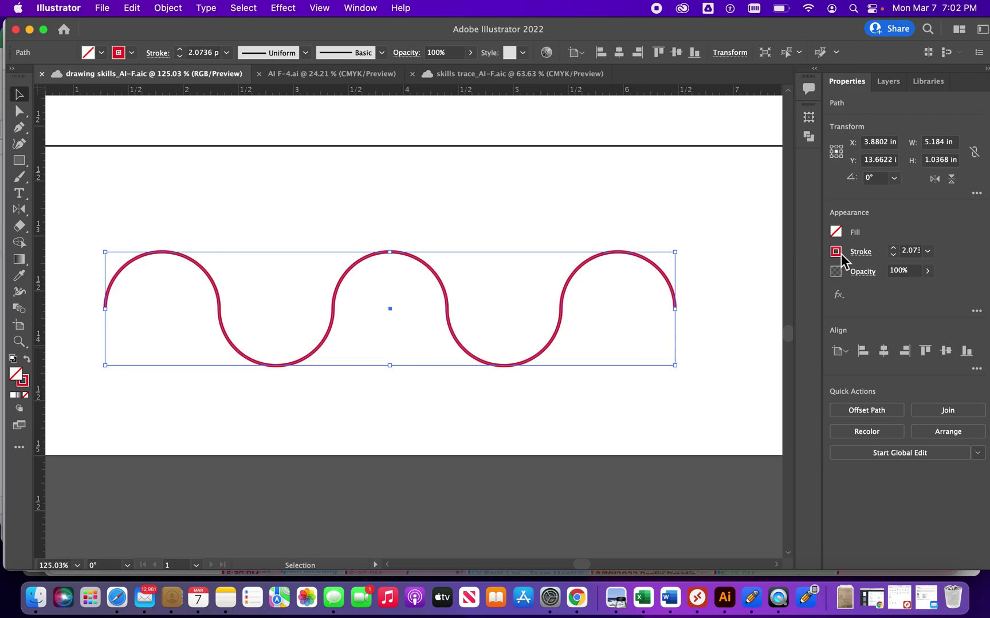
pyautogui.click(912, 252)
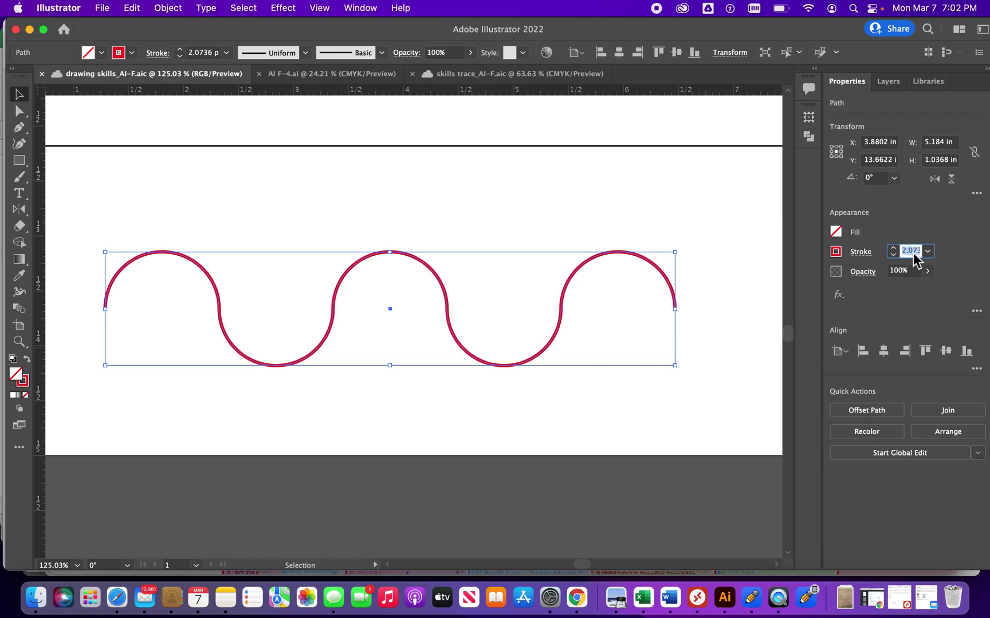
pyautogui.write('20')
pyautogui.press('Tab')
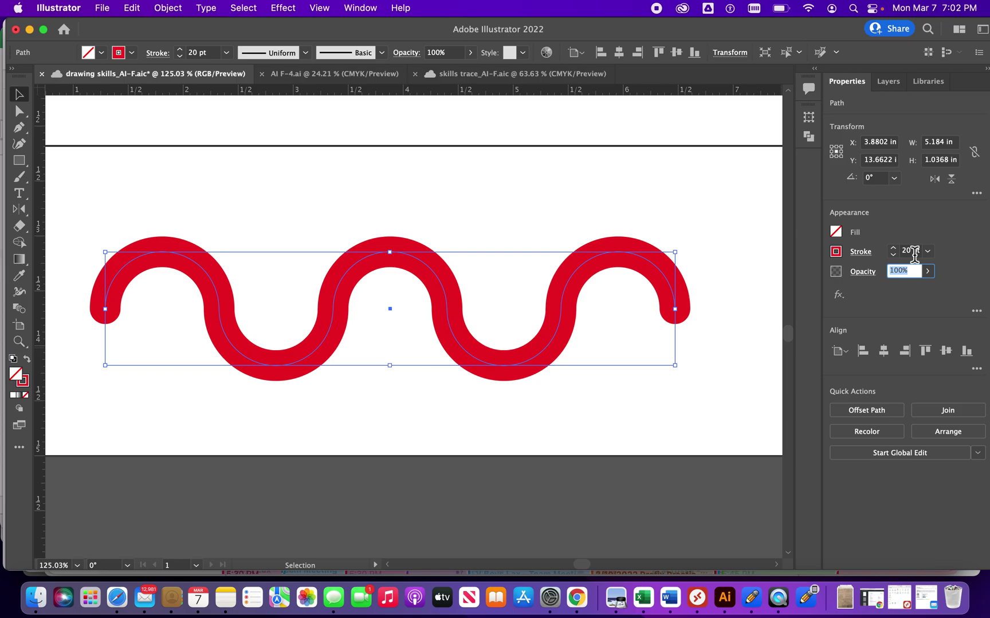
# Convert the wave's thick stroke into a filled shape with Outline Stroke, and save the document with its anchors displayed
pyautogui.click(167, 8)
pyautogui.click(168, 8)
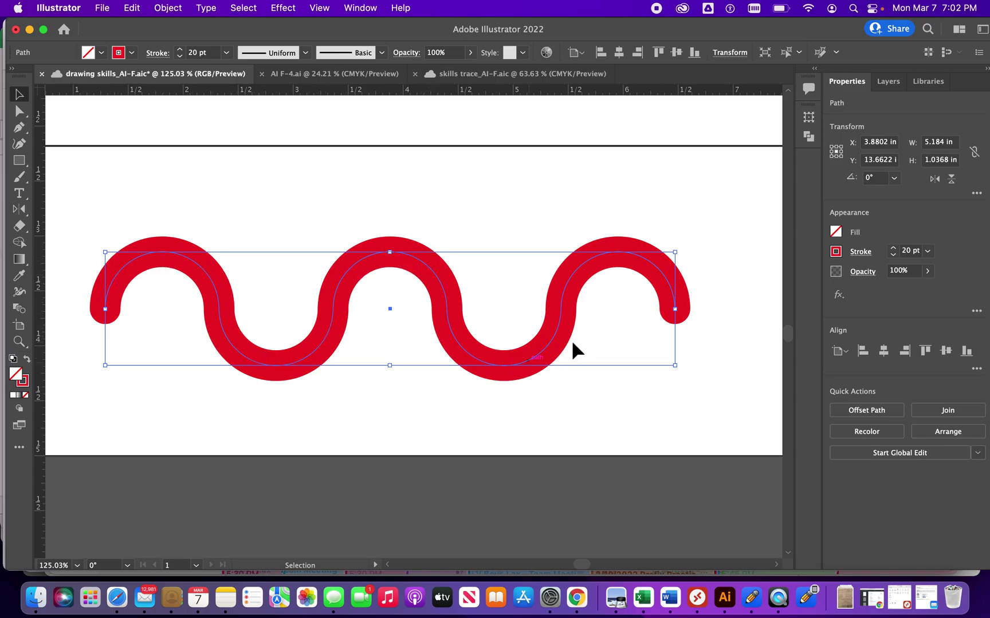
pyautogui.click(19, 111)
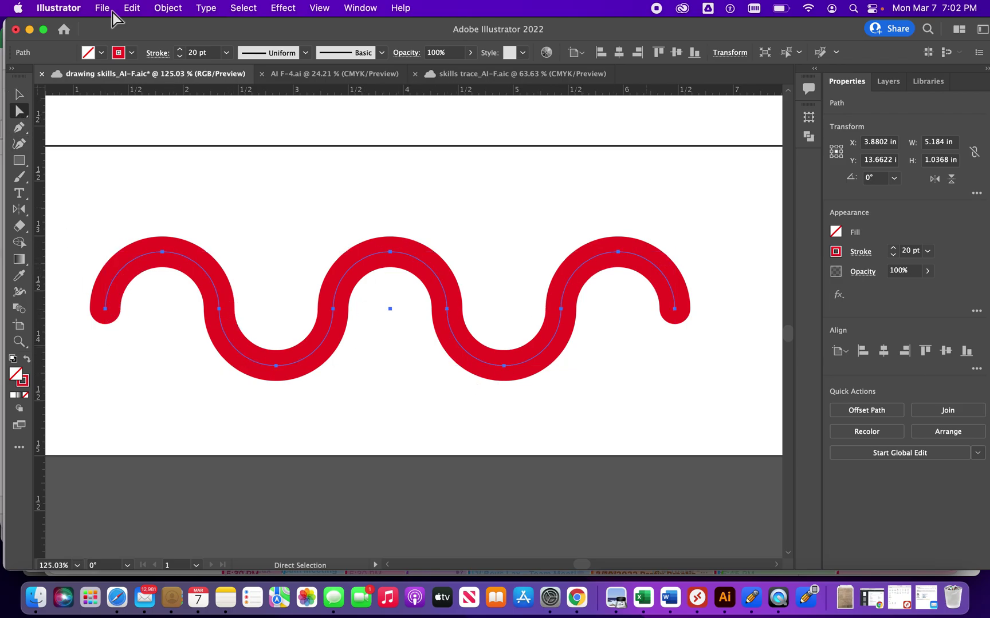
pyautogui.click(20, 96)
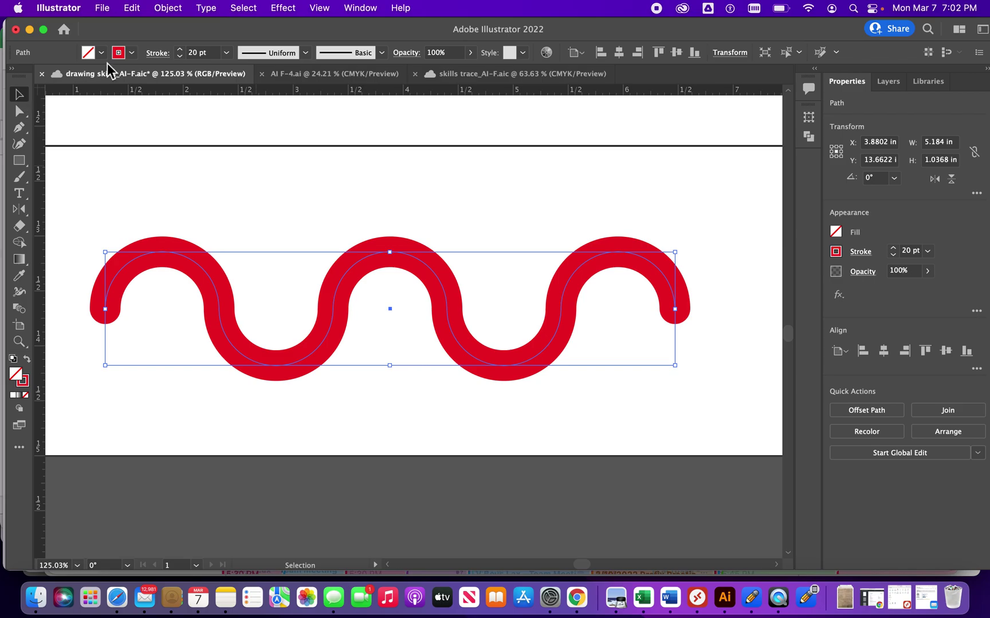
pyautogui.click(168, 8)
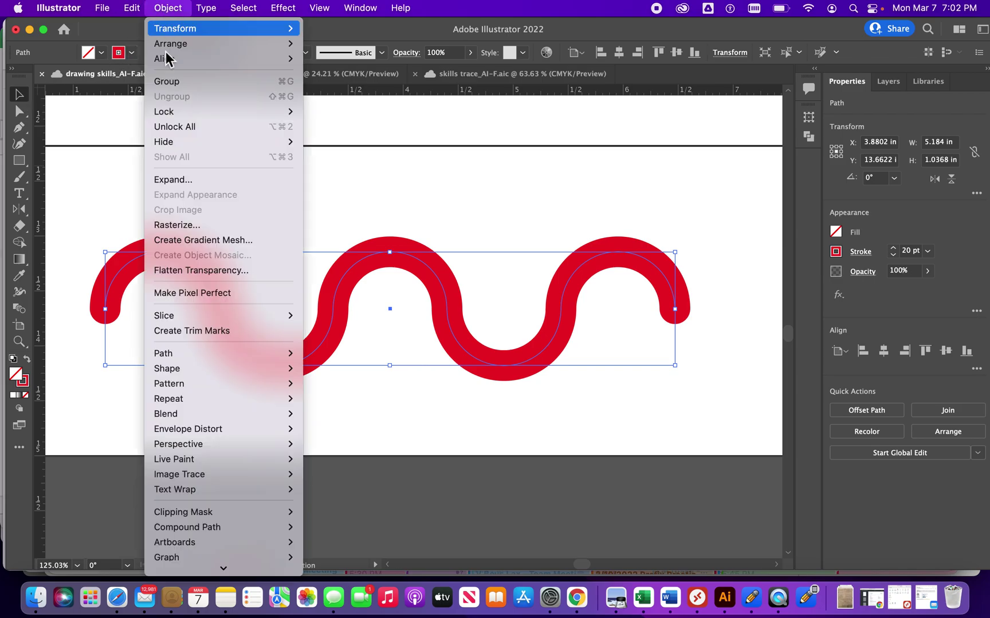
pyautogui.moveTo(249, 353)
pyautogui.click(367, 389)
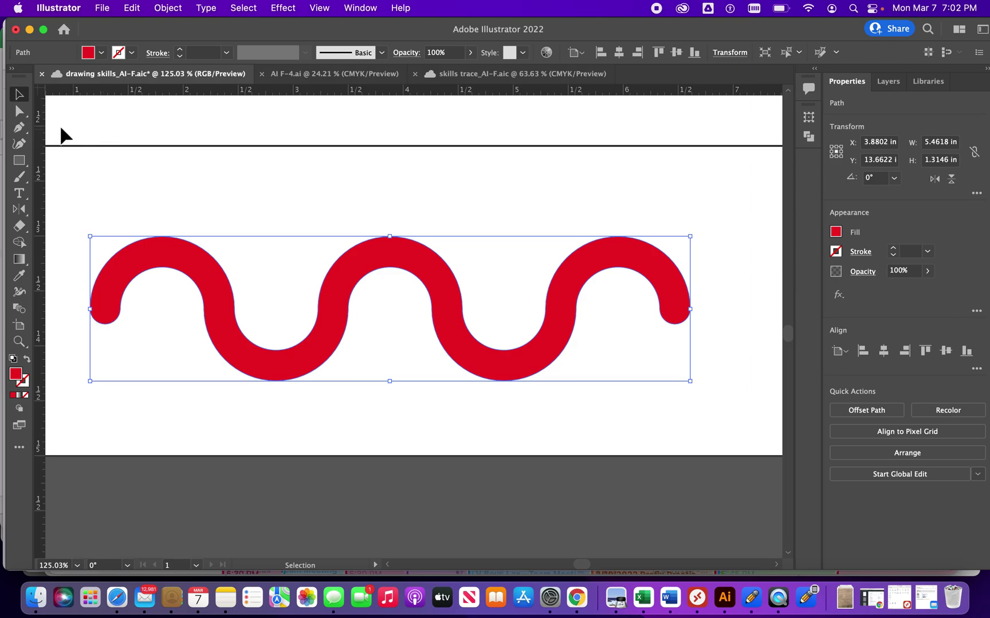
pyautogui.click(19, 112)
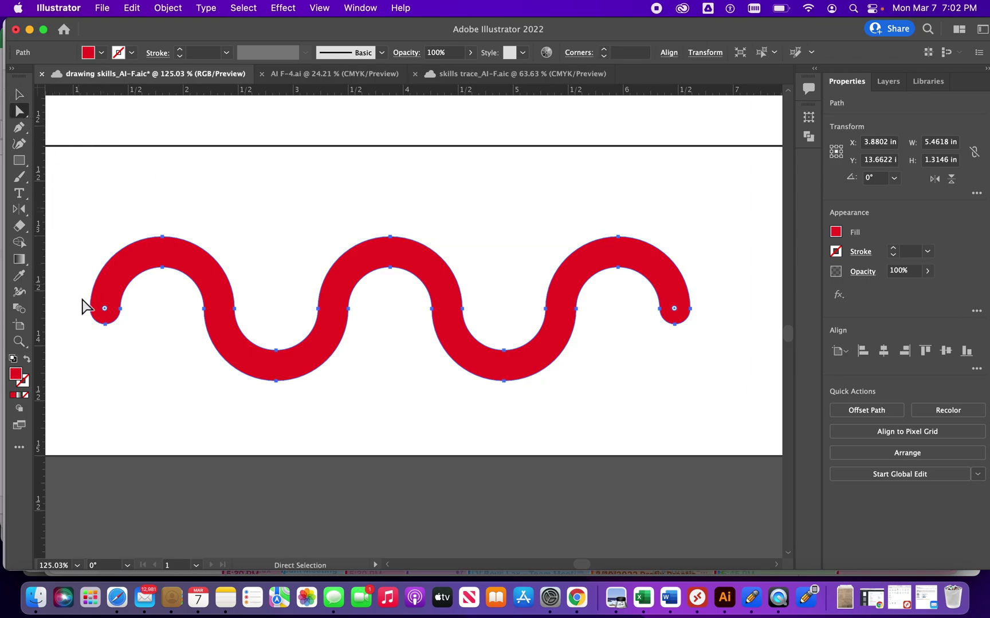
pyautogui.press('super+s')
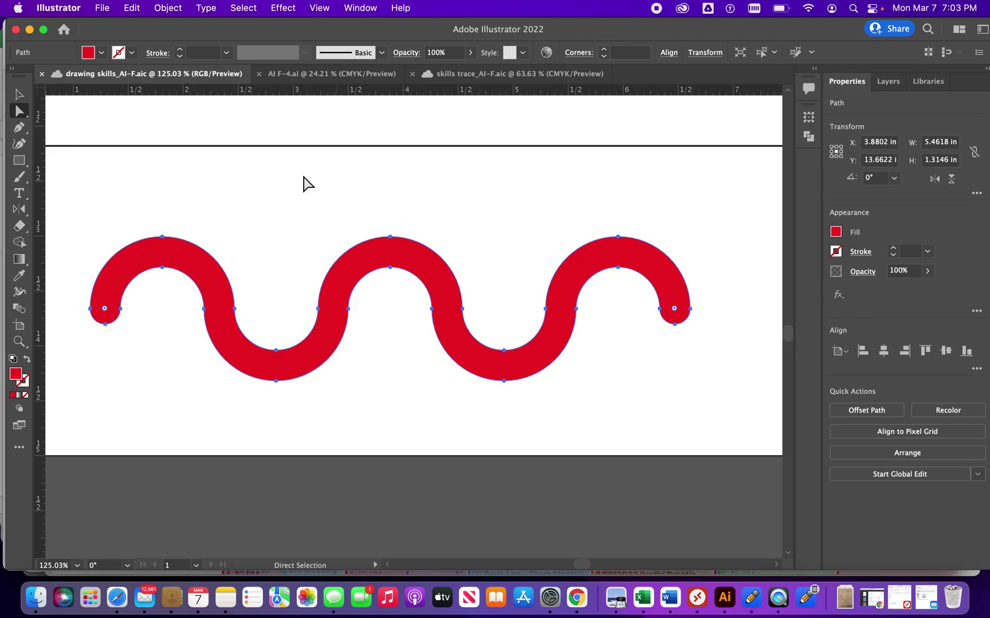
pyautogui.click(103, 8)
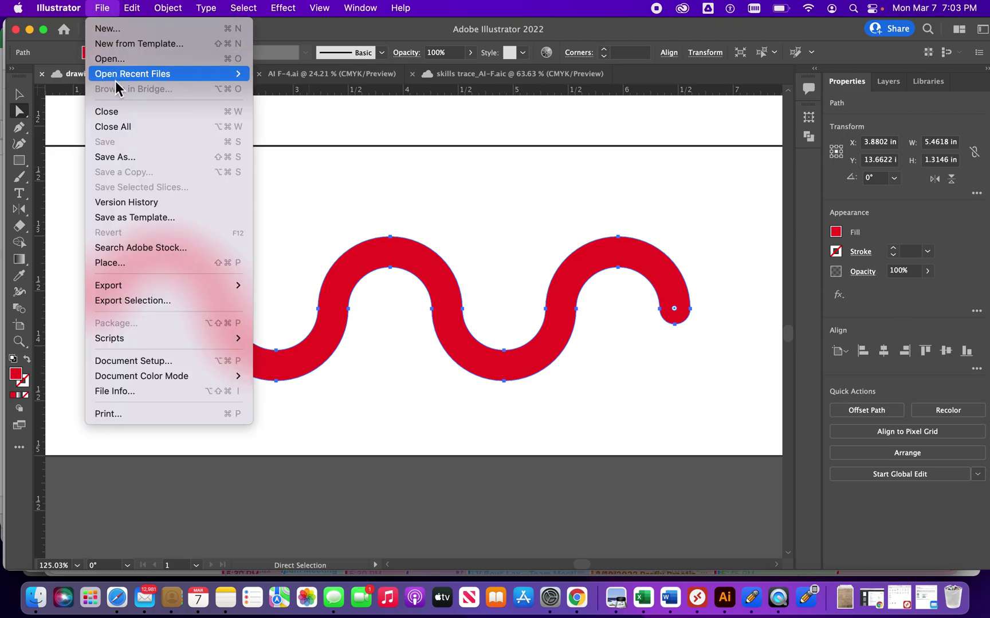
pyautogui.click(100, 12)
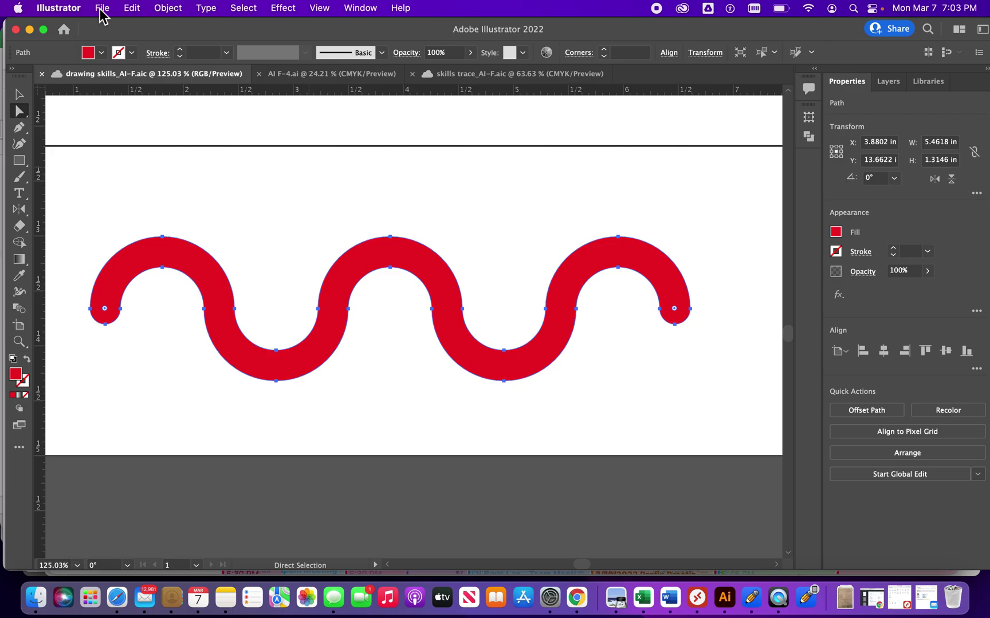
pyautogui.click(101, 12)
pyautogui.click(101, 11)
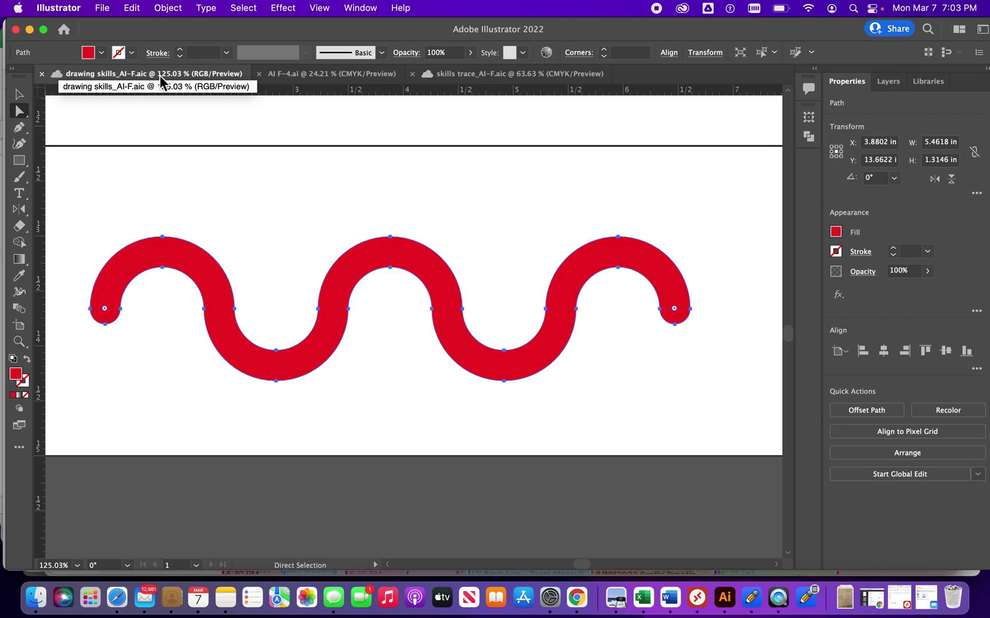
pyautogui.scroll(5, 320, 181)
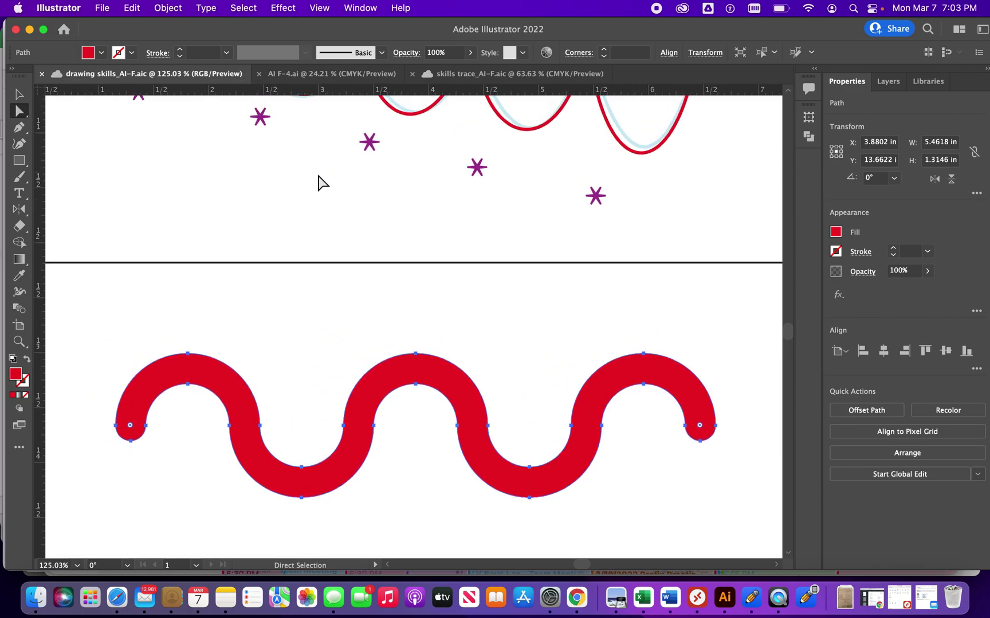
pyautogui.scroll(-4, 320, 181)
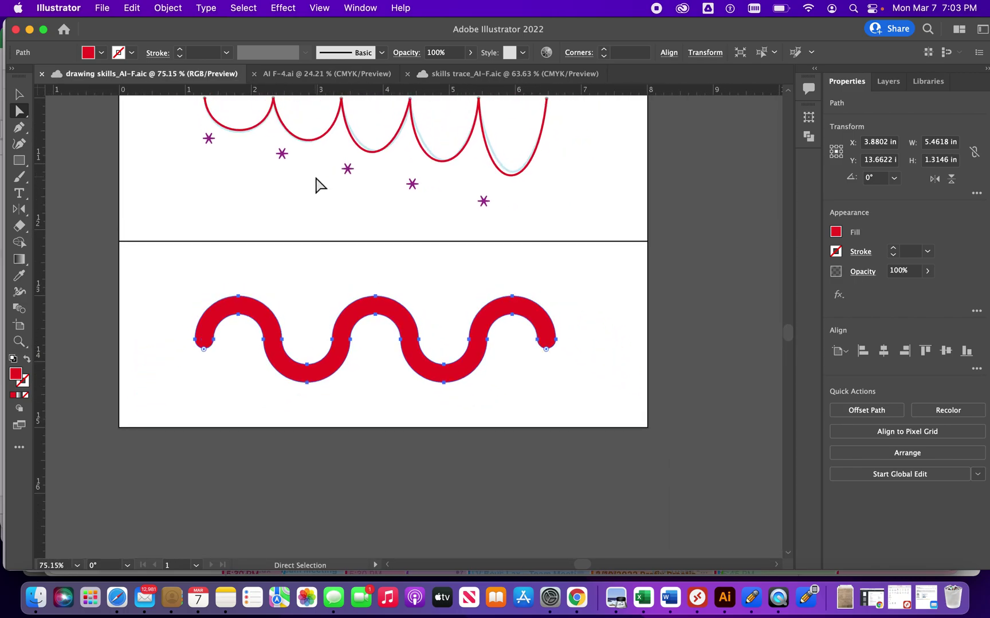
pyautogui.scroll(6, 320, 185)
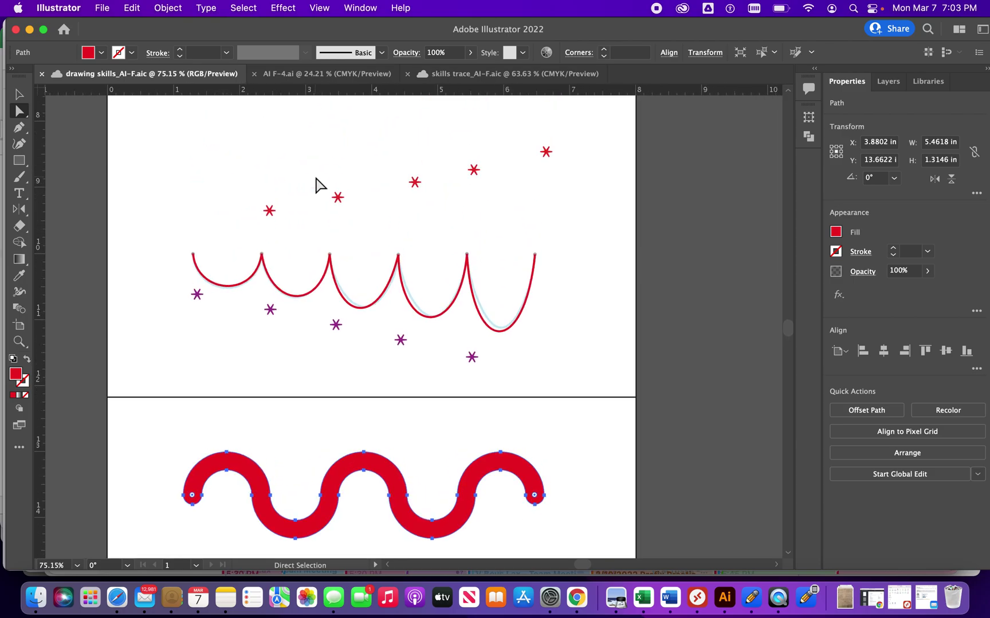
# Switch to the AI F-4.ai document and save it to Creative Cloud as brush skills_AI-F
pyautogui.click(313, 74)
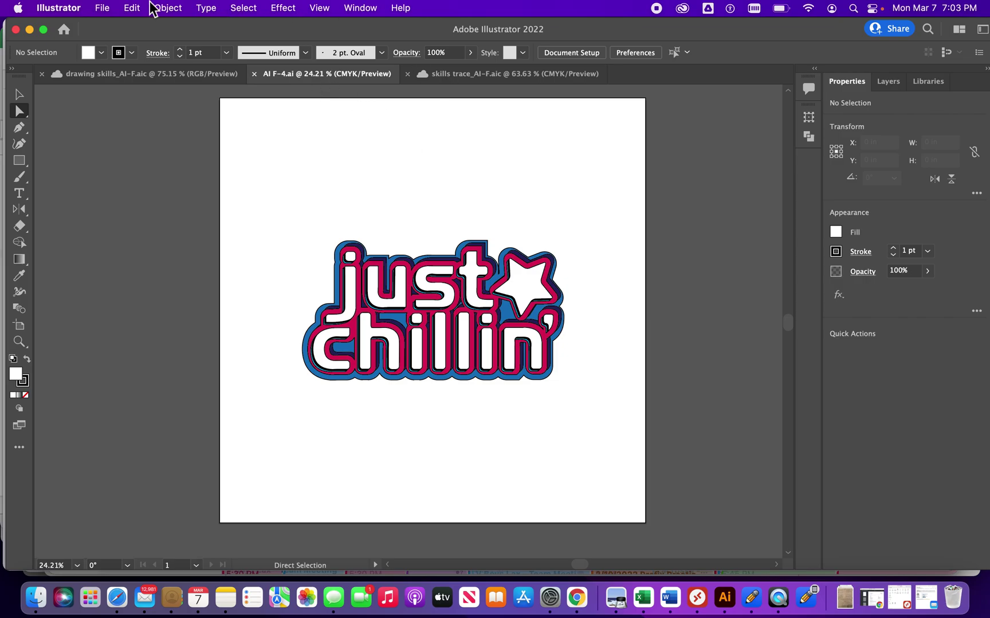
pyautogui.click(106, 12)
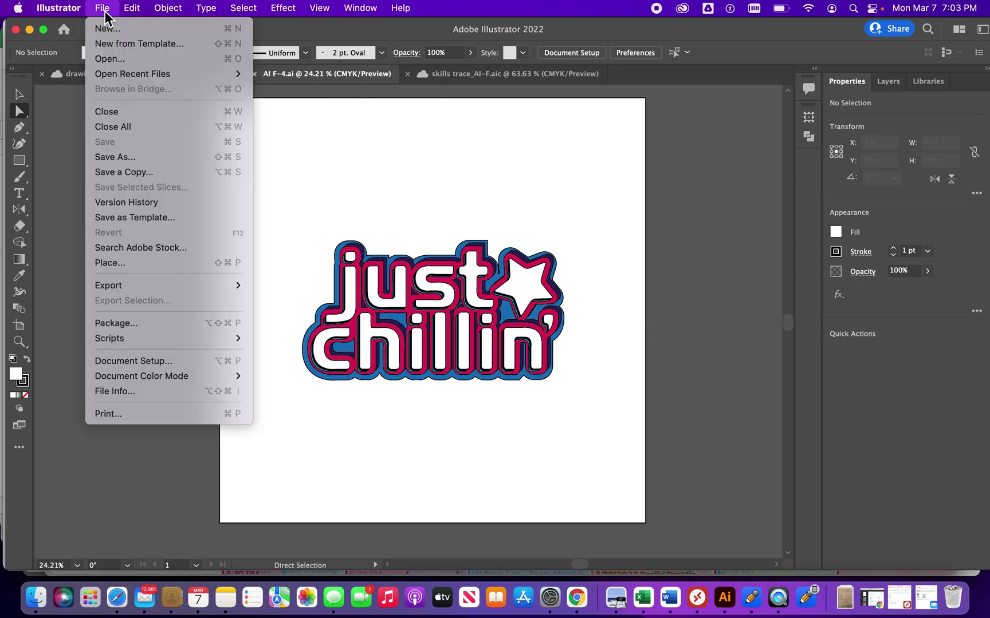
pyautogui.click(122, 157)
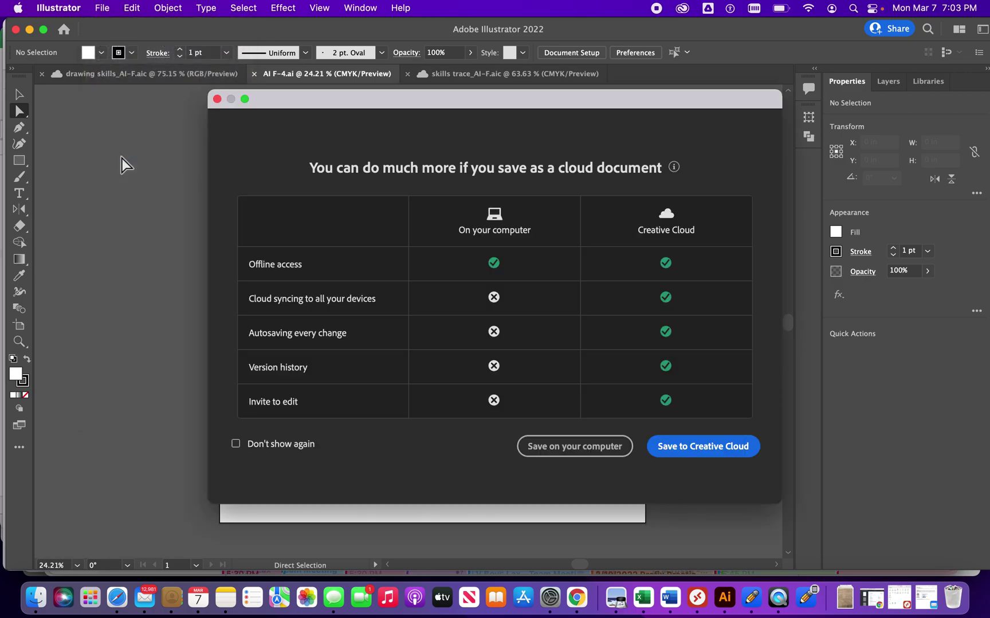
pyautogui.click(703, 446)
pyautogui.write('bru')
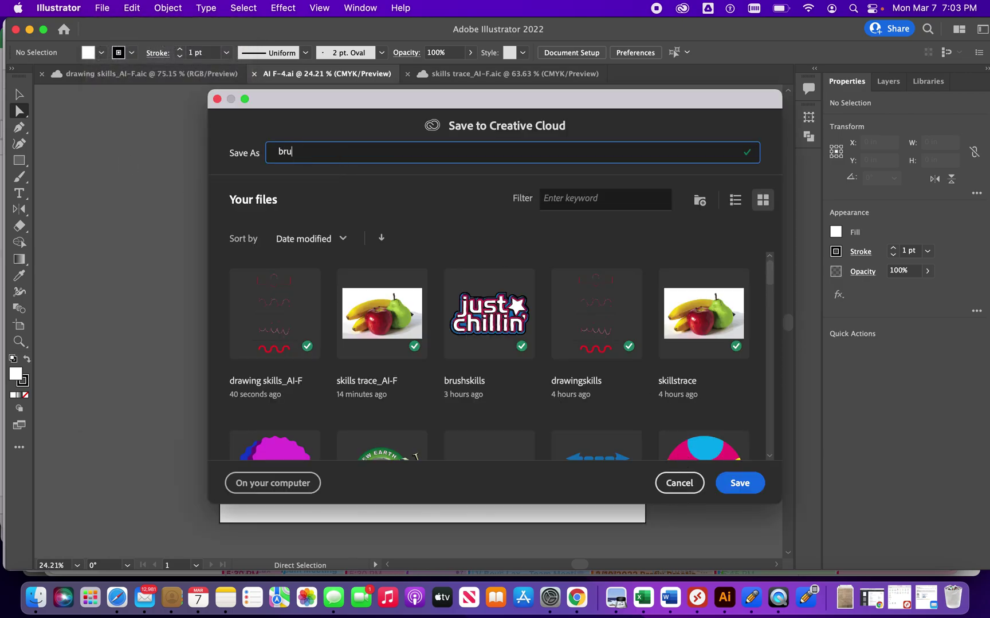
pyautogui.write('sh skills_AI-F')
pyautogui.press('Return')
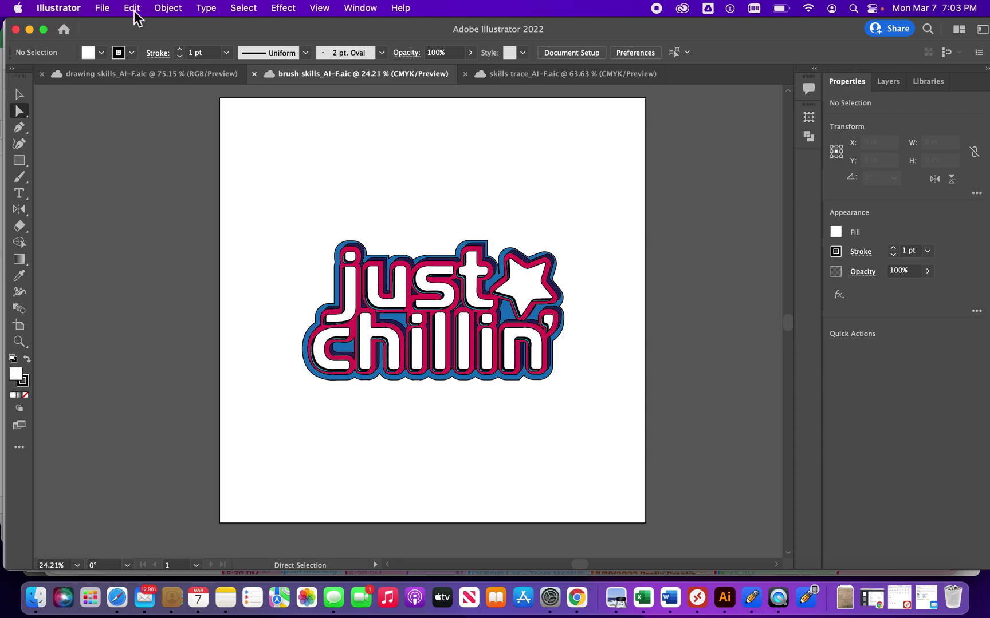
# Place Skinny Pencil.tif from the Unit F folder on the artboard beside the star of the "just chillin'" artwork
pyautogui.click(101, 9)
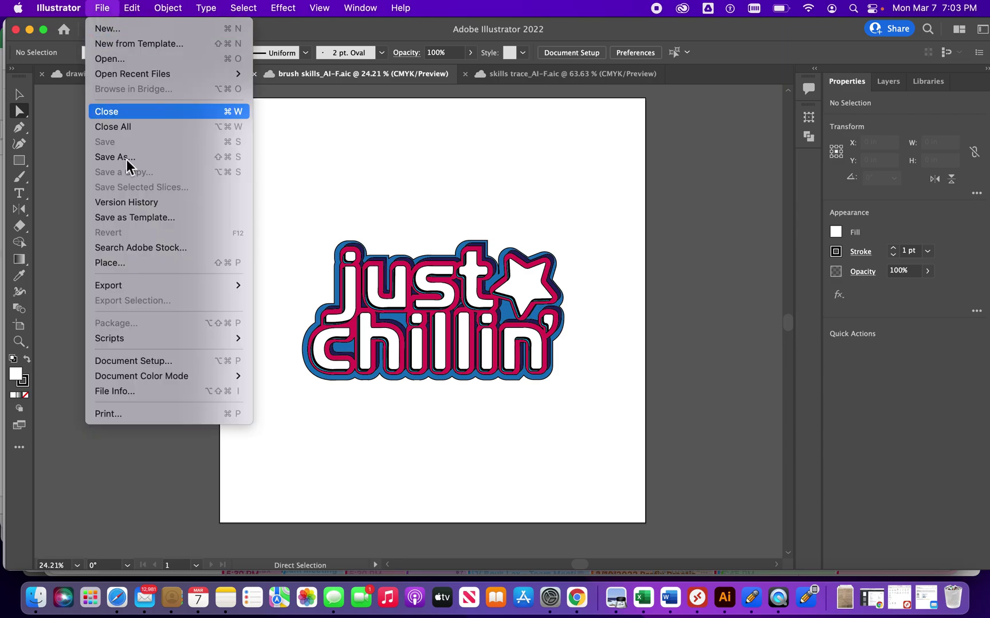
pyautogui.click(152, 262)
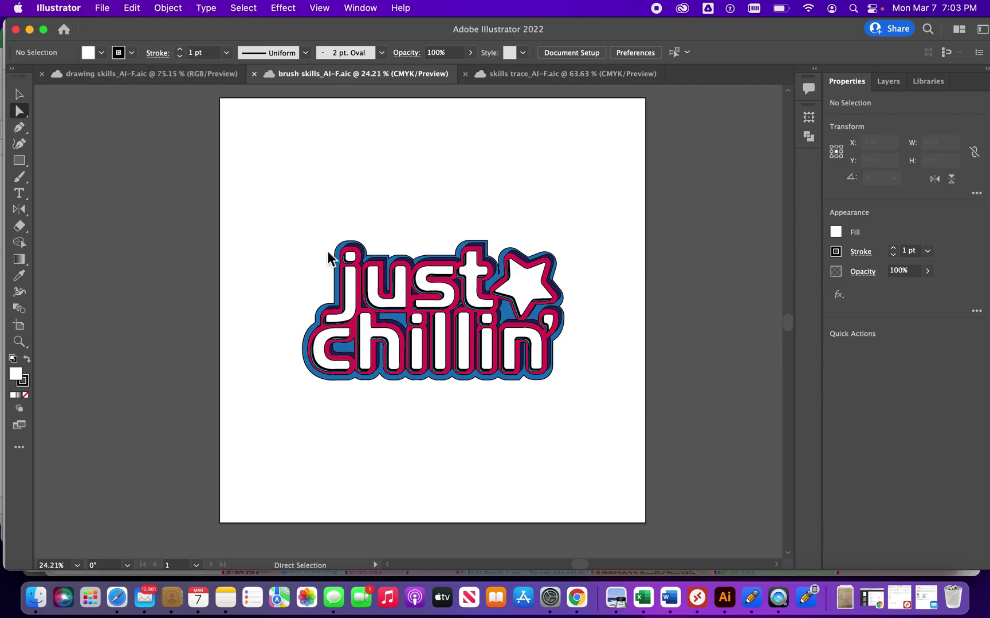
pyautogui.scroll(-4, 440, 261)
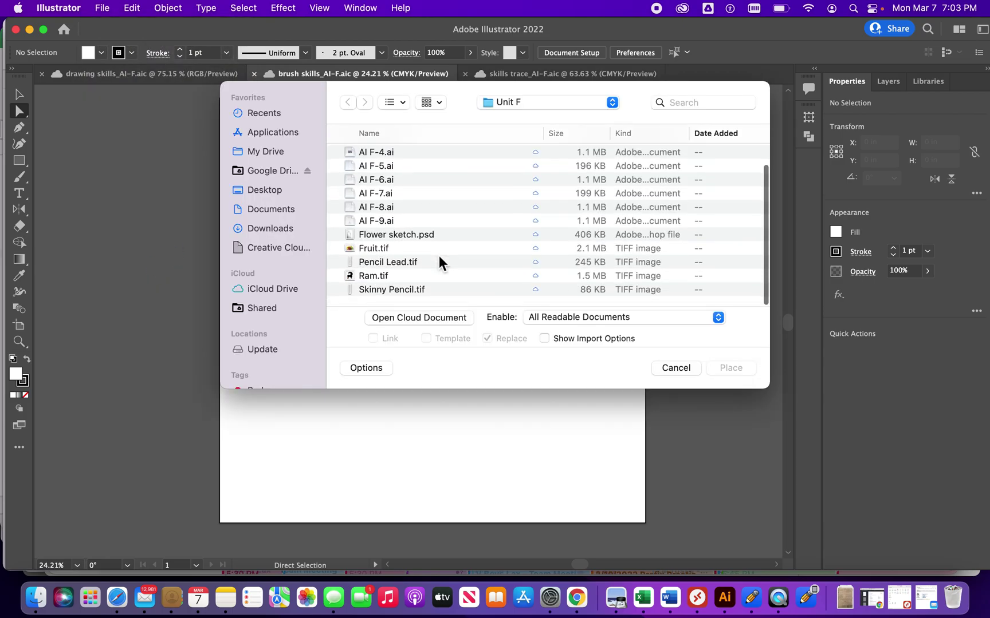
pyautogui.click(405, 292)
pyautogui.click(729, 366)
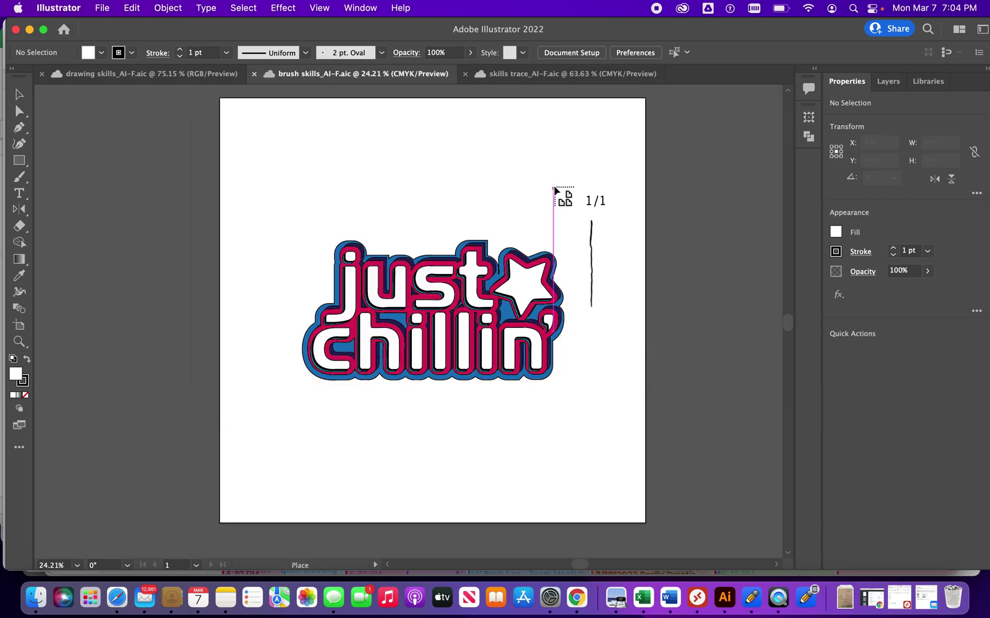
pyautogui.click(558, 155)
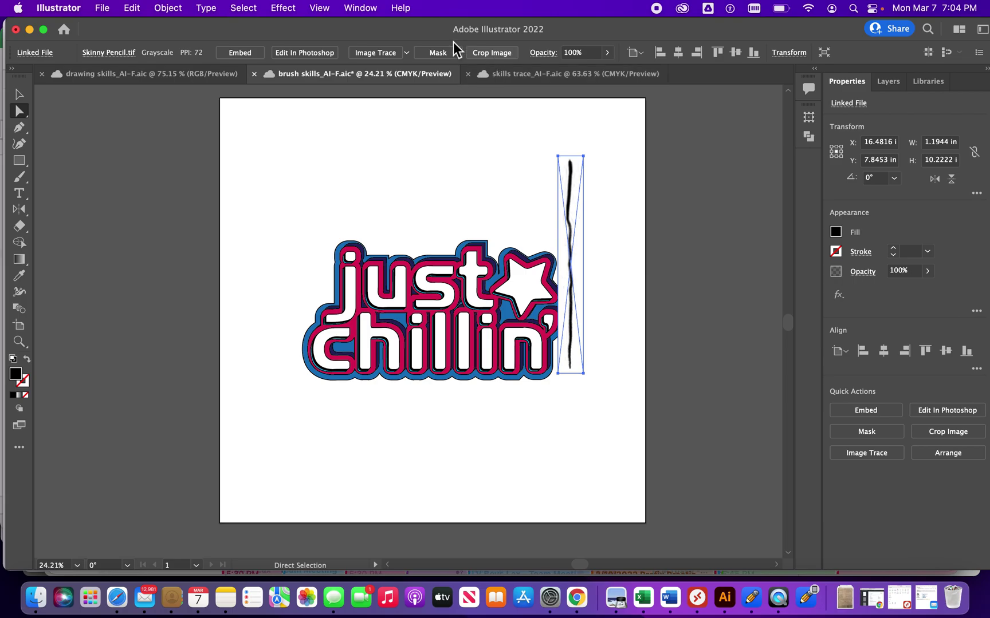
# Display the document's brushes, and convert the placed pencil image to vector paths using Image Trace's Sketched Art preset and Expand
pyautogui.click(366, 8)
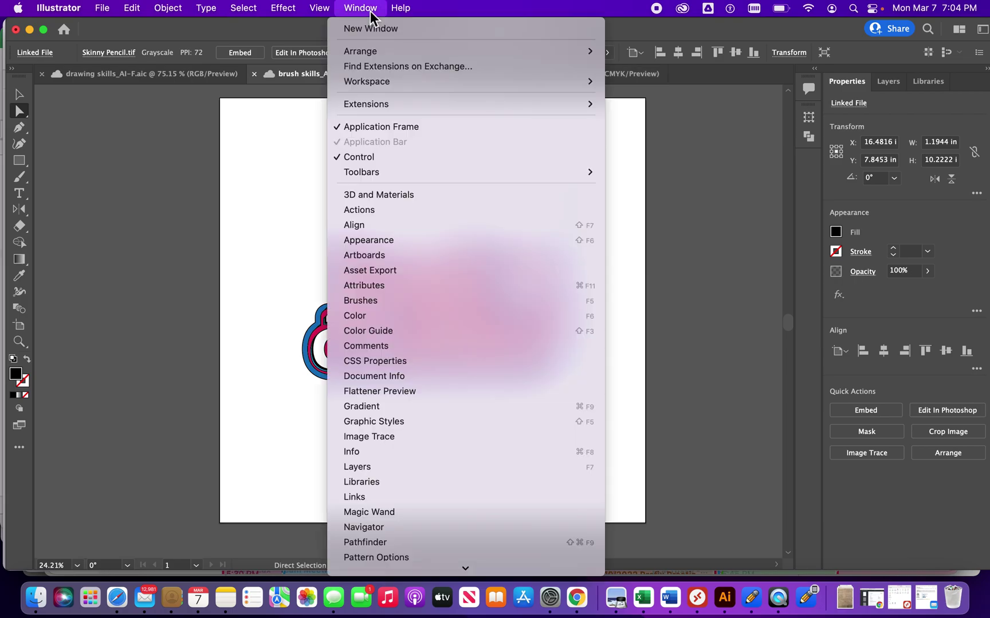
pyautogui.click(378, 301)
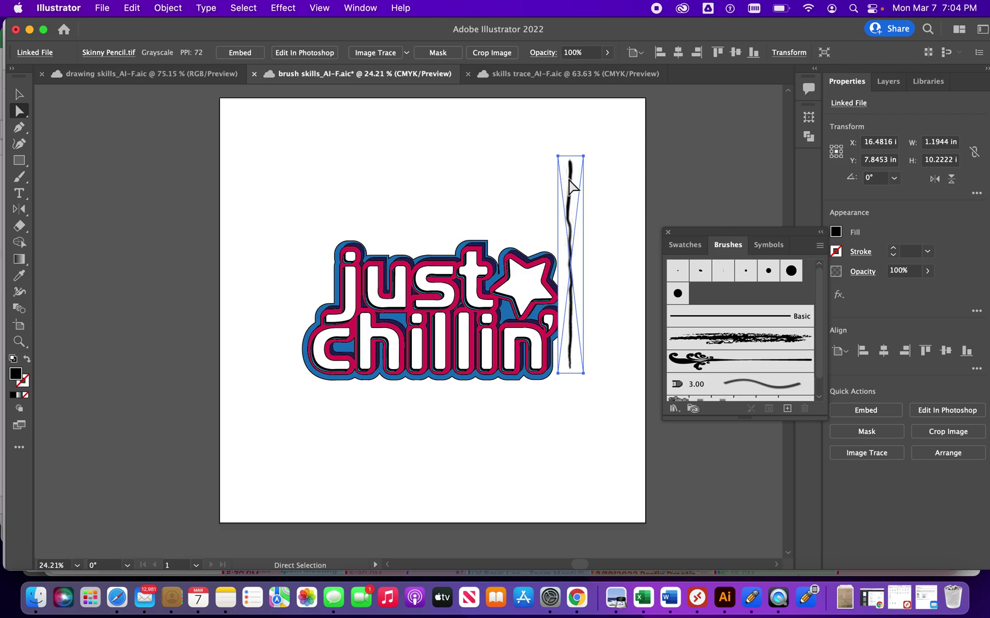
pyautogui.click(20, 93)
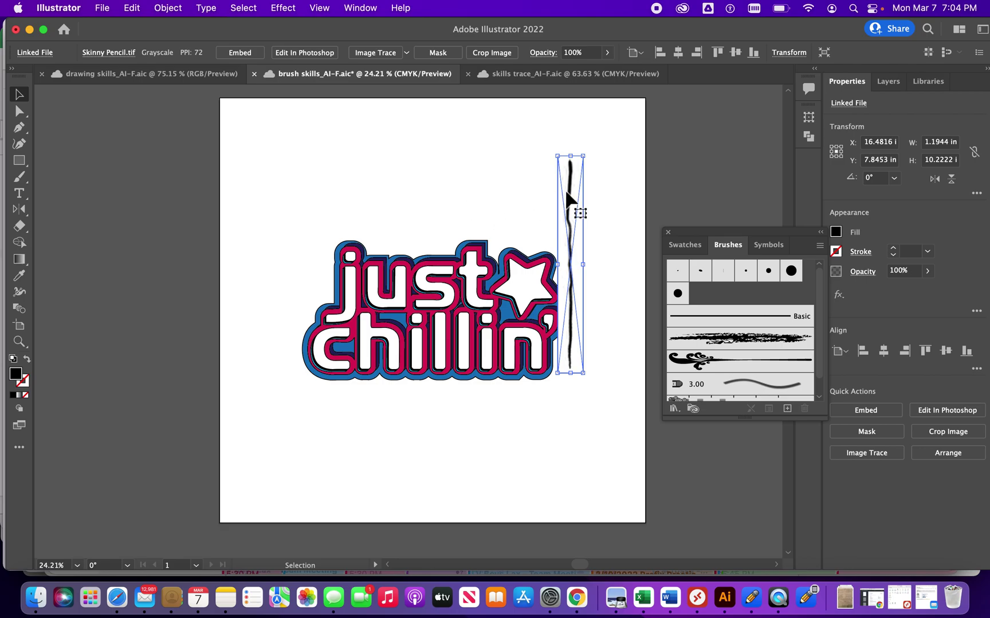
pyautogui.click(867, 453)
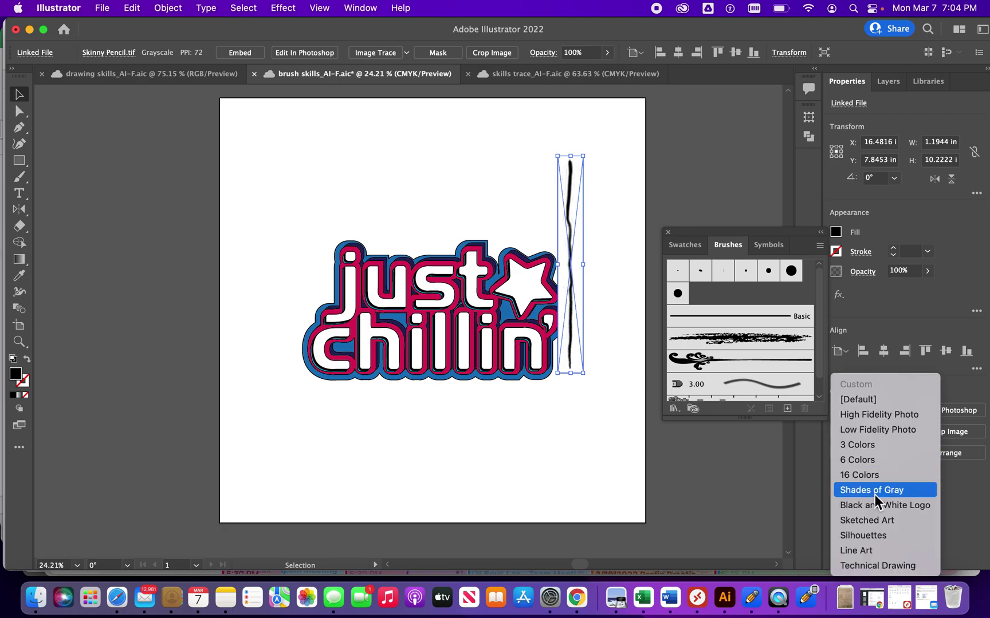
pyautogui.click(874, 520)
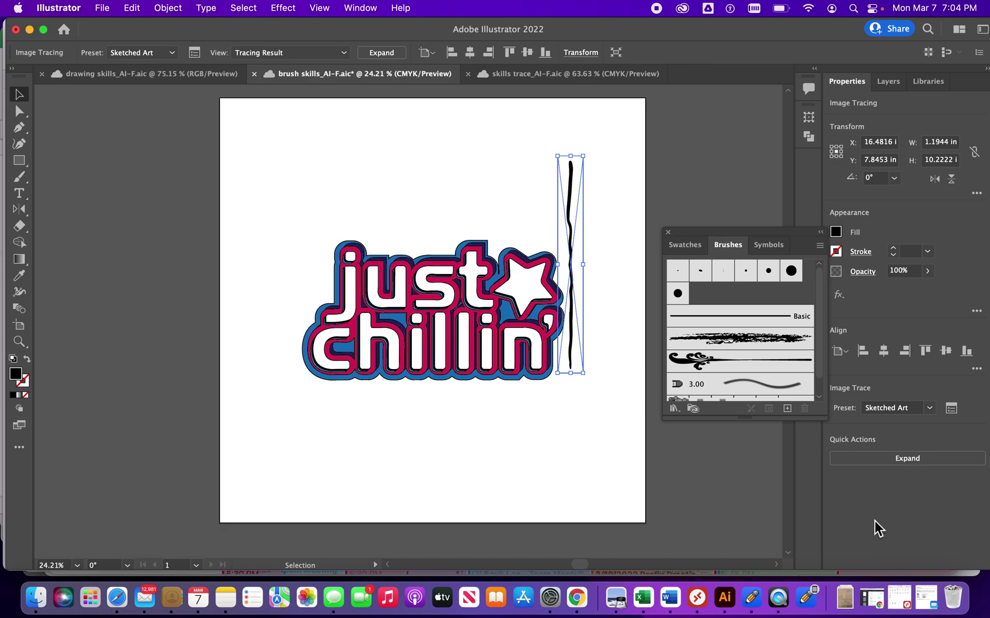
pyautogui.click(925, 458)
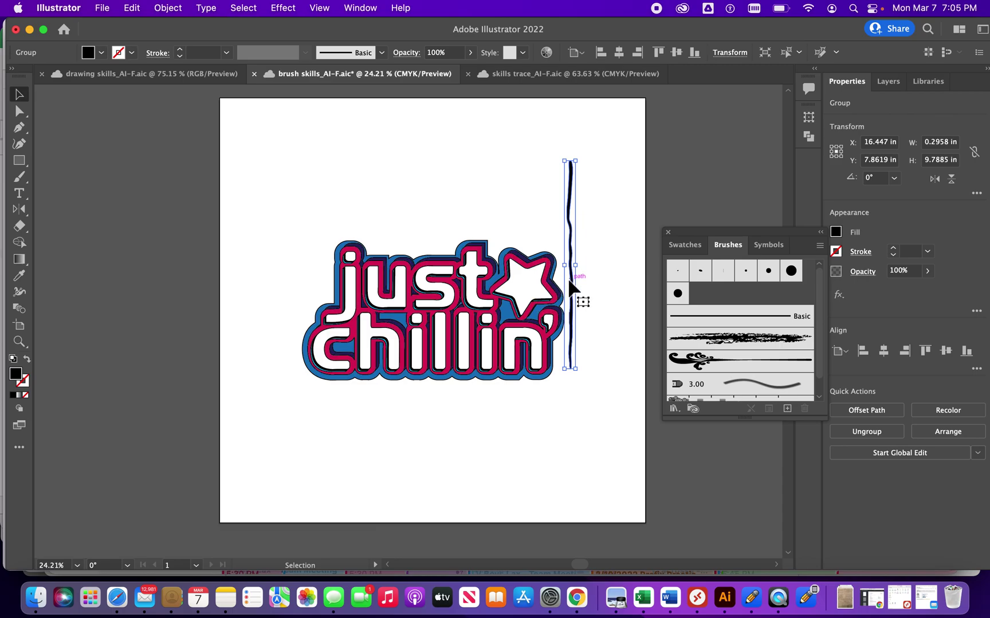
# Create an art brush named Skinny Pencil from the expanded pencil stroke, with the Tints and Shades colorization method
pyautogui.moveTo(677, 295)
pyautogui.mouseDown()
pyautogui.moveTo(573, 295)
pyautogui.moveTo(568, 283)
pyautogui.moveTo(724, 299)
pyautogui.mouseUp()
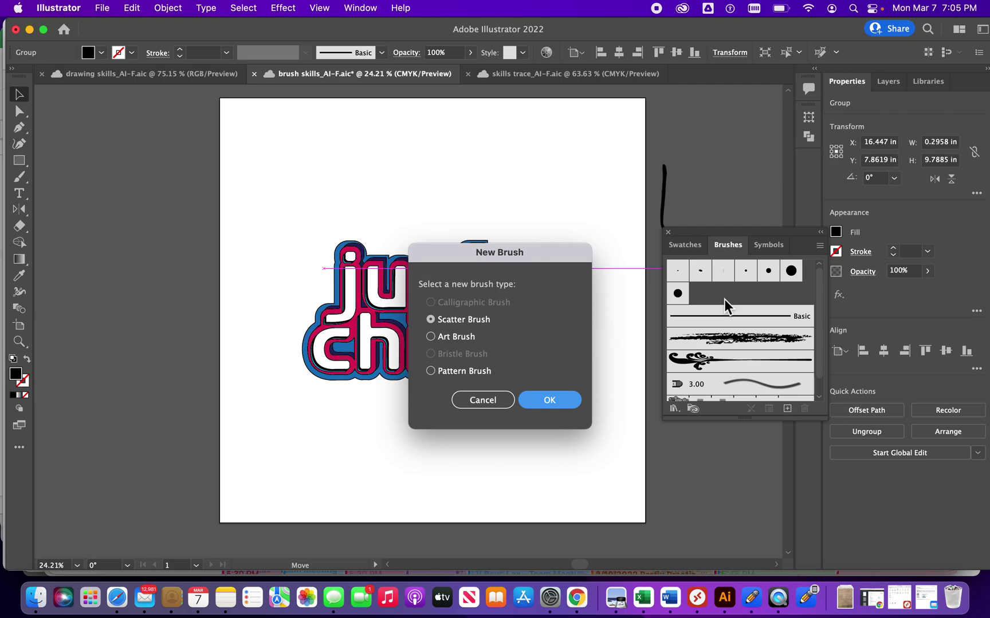
pyautogui.click(430, 337)
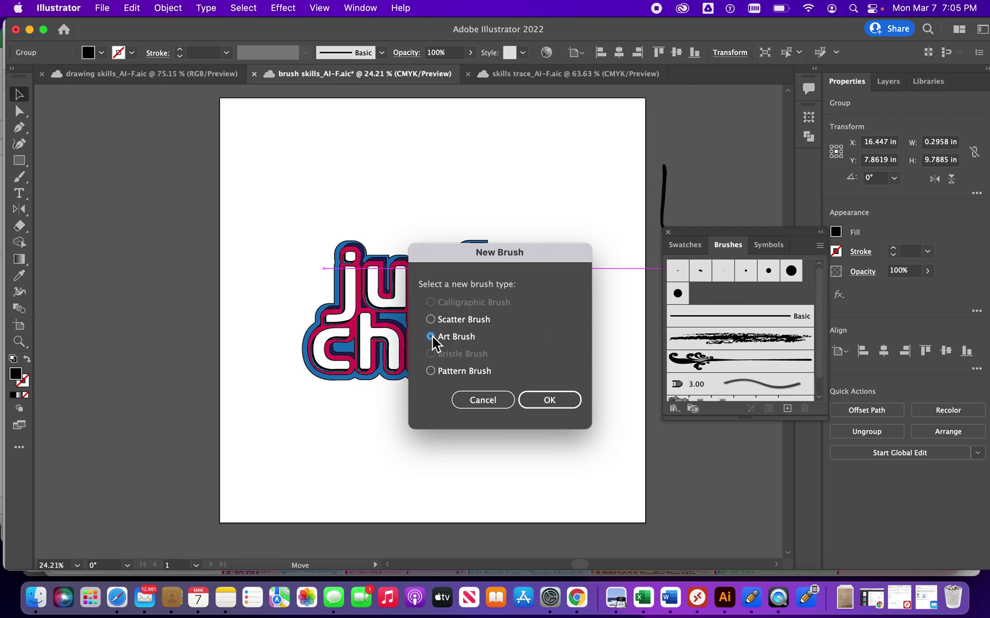
pyautogui.click(549, 400)
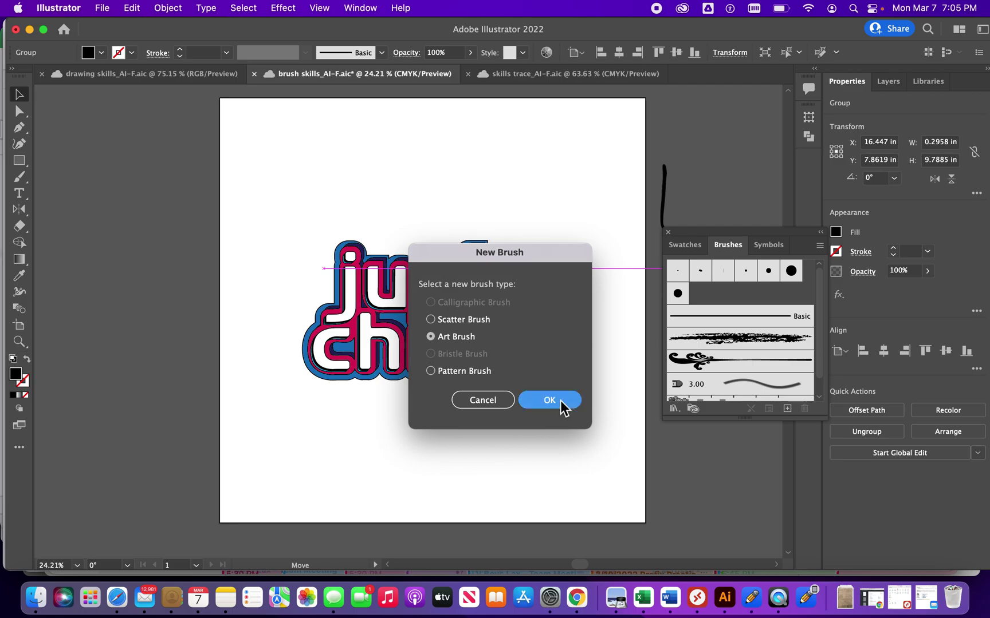
pyautogui.write('Skinny Pencil')
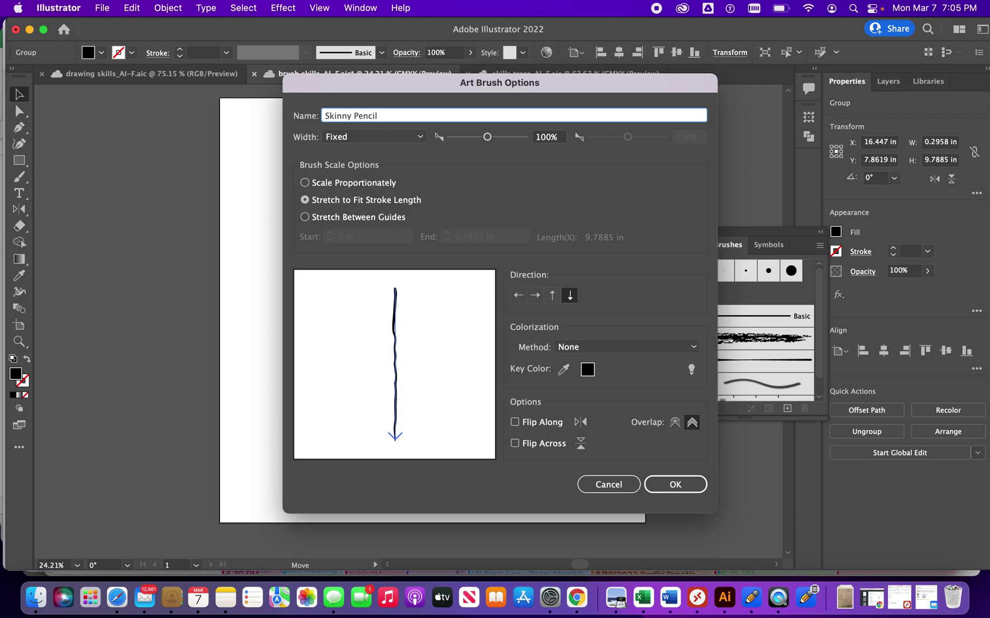
pyautogui.click(627, 346)
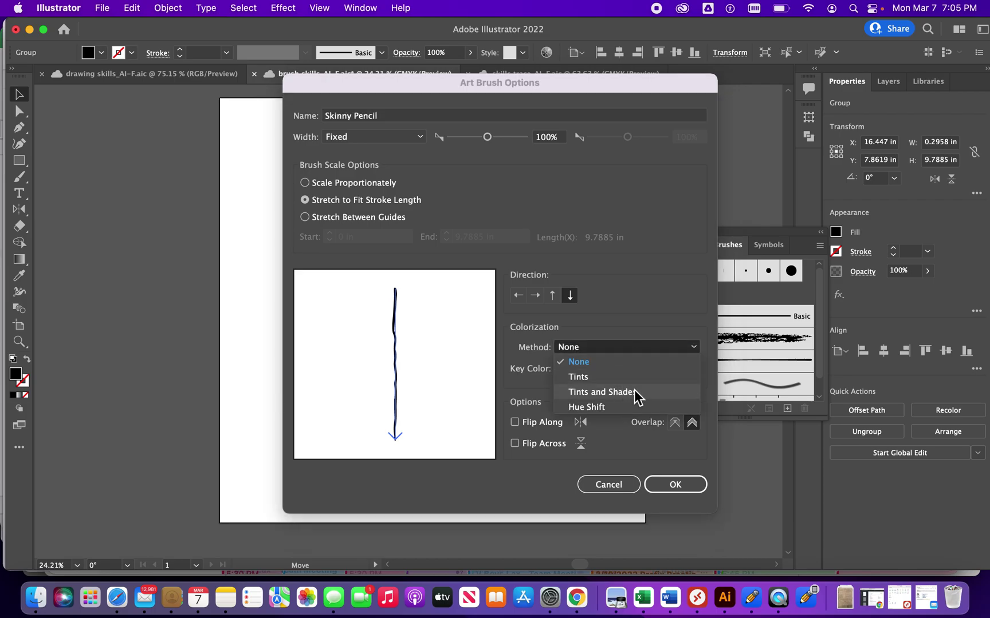
pyautogui.click(600, 392)
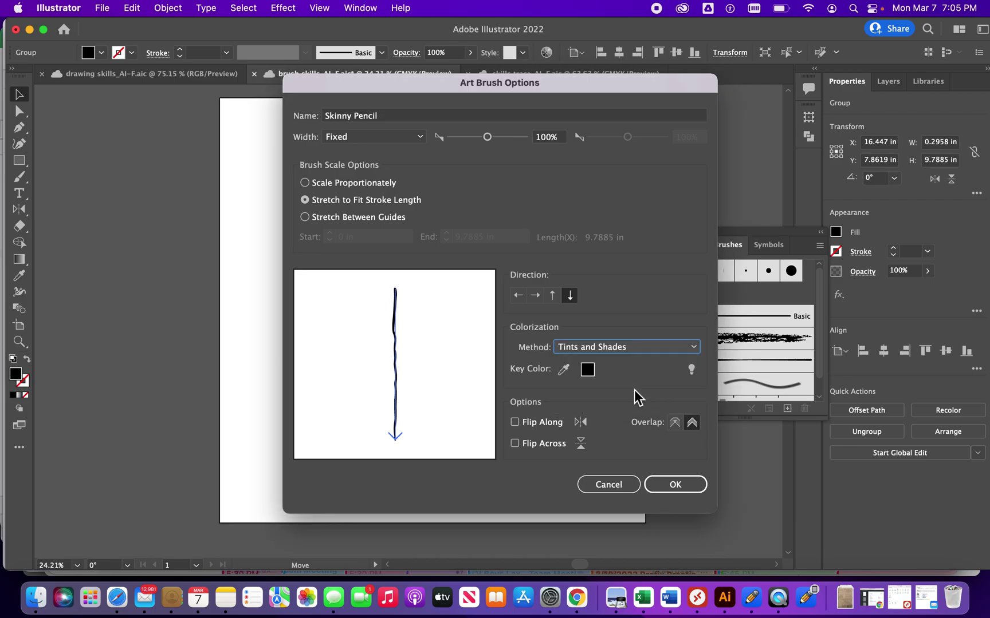
pyautogui.click(675, 484)
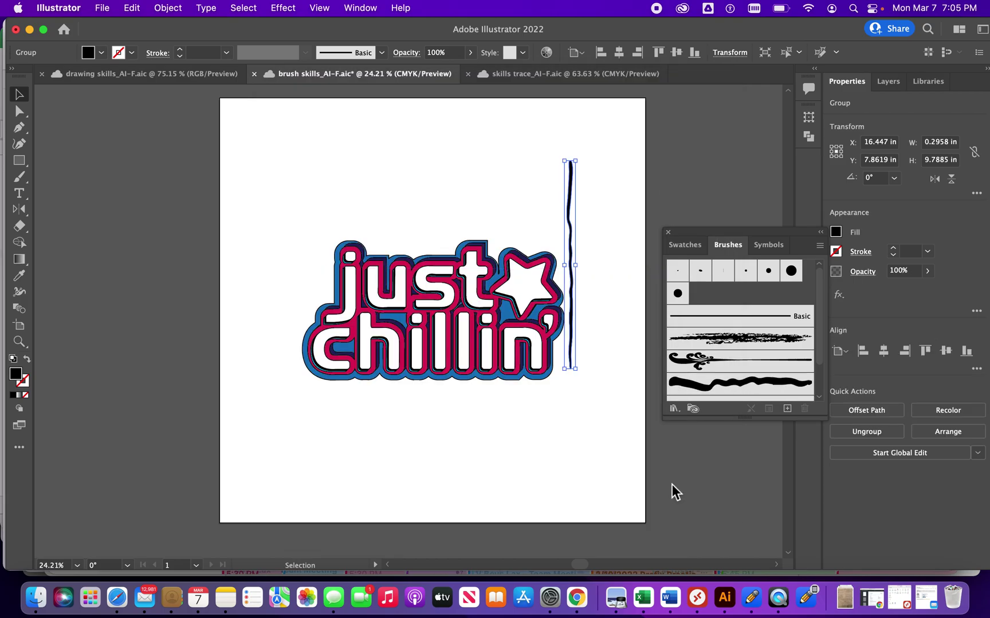
# Delete the expanded pencil stroke from the artboard and save the document
pyautogui.scroll(-2, 742, 401)
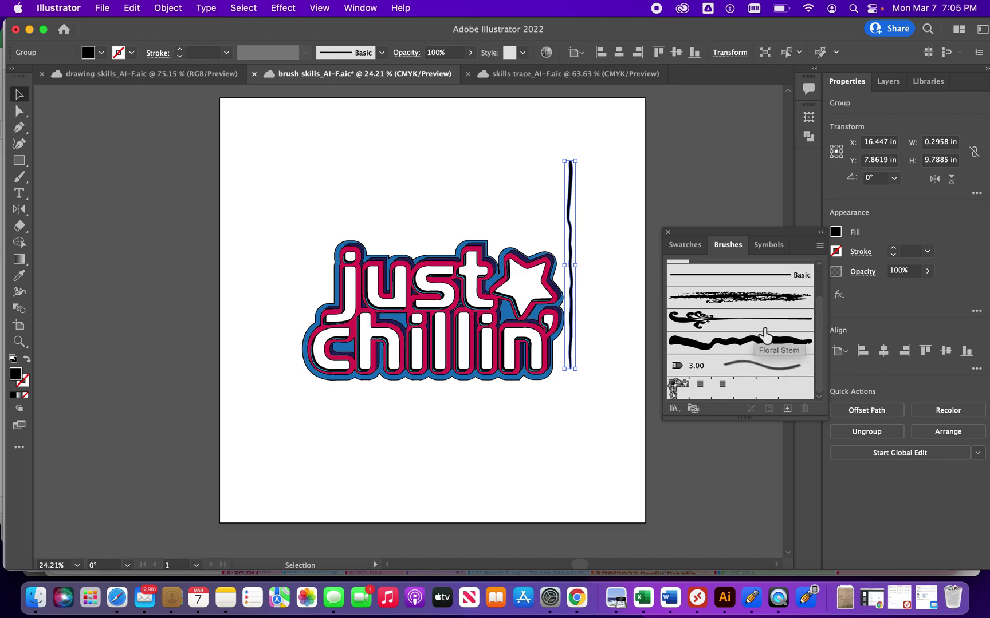
pyautogui.click(550, 197)
pyautogui.click(570, 205)
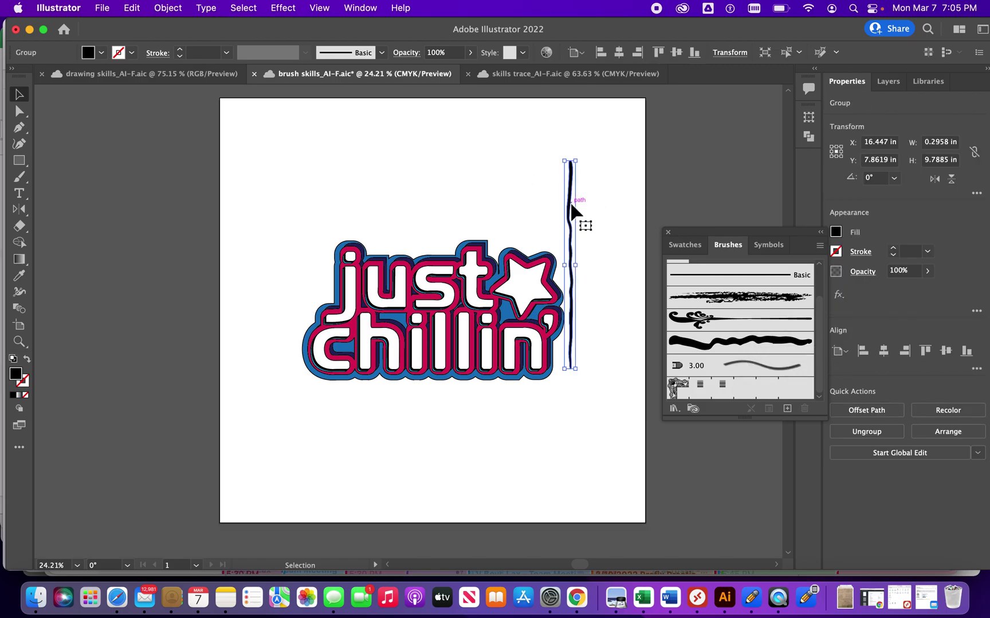
pyautogui.press('Delete')
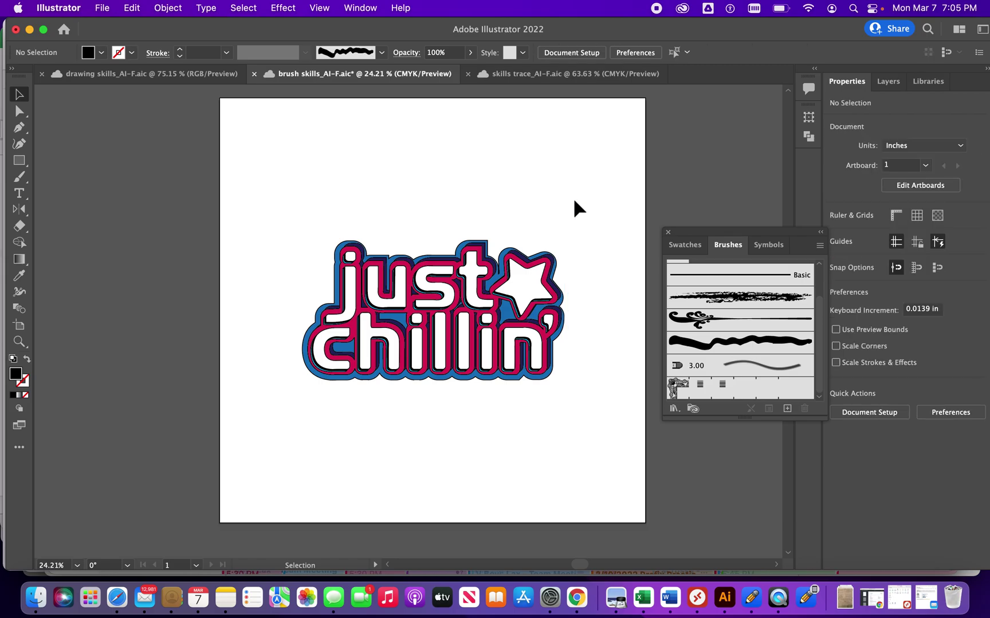
pyautogui.click(104, 8)
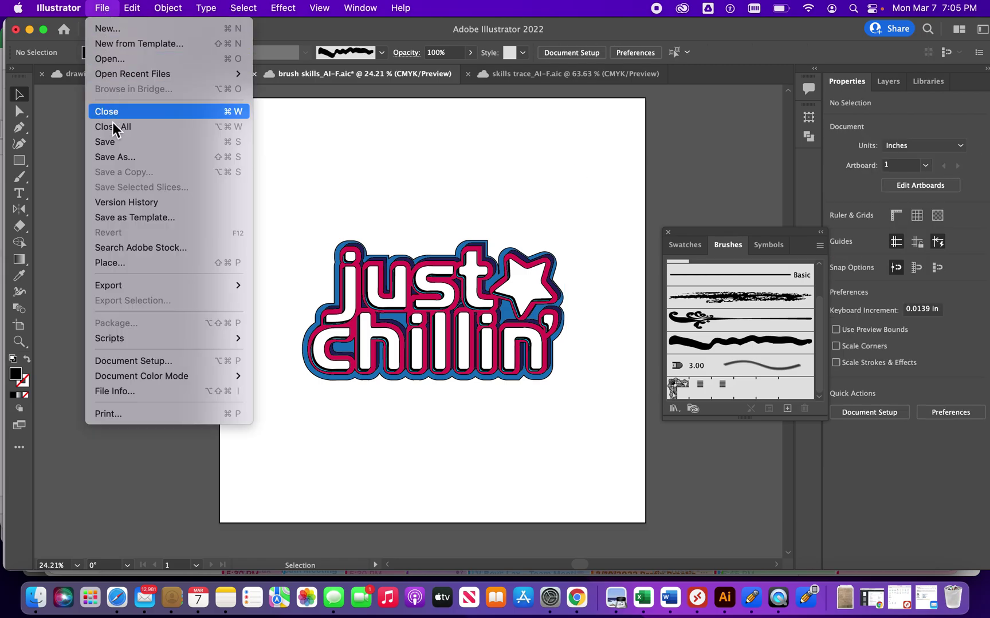
pyautogui.click(108, 142)
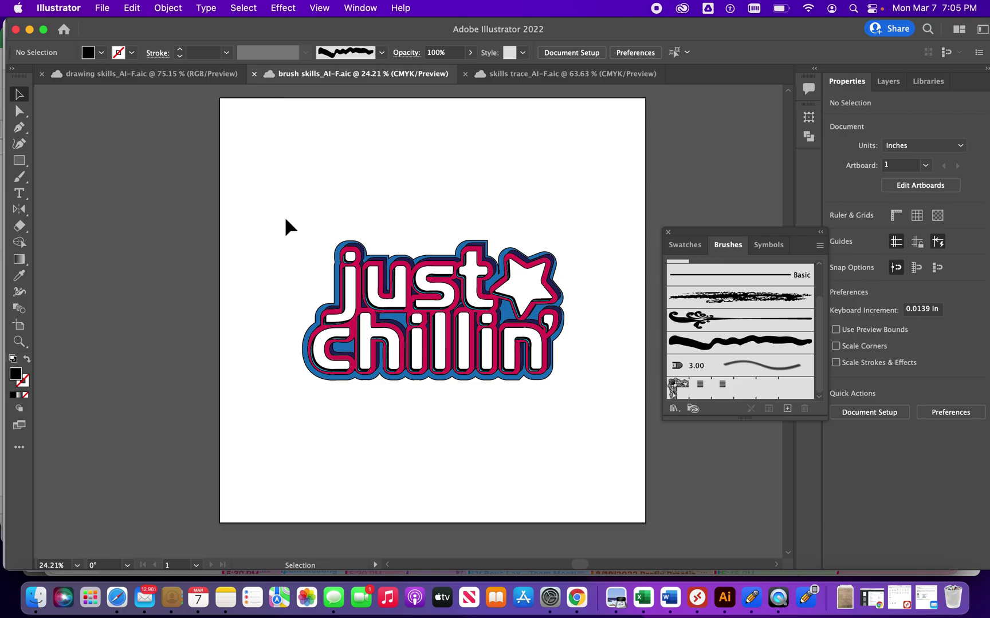
# Select all the artwork in Layer 1, hide its selection edges, and apply the Skinny Pencil brush to its strokes
pyautogui.click(889, 81)
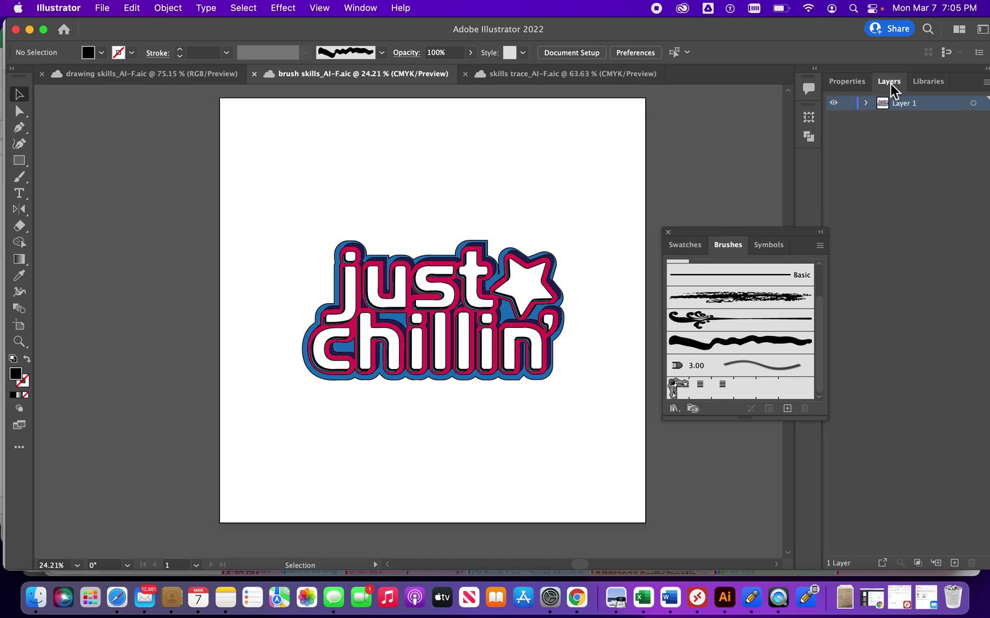
pyautogui.click(867, 104)
pyautogui.click(241, 8)
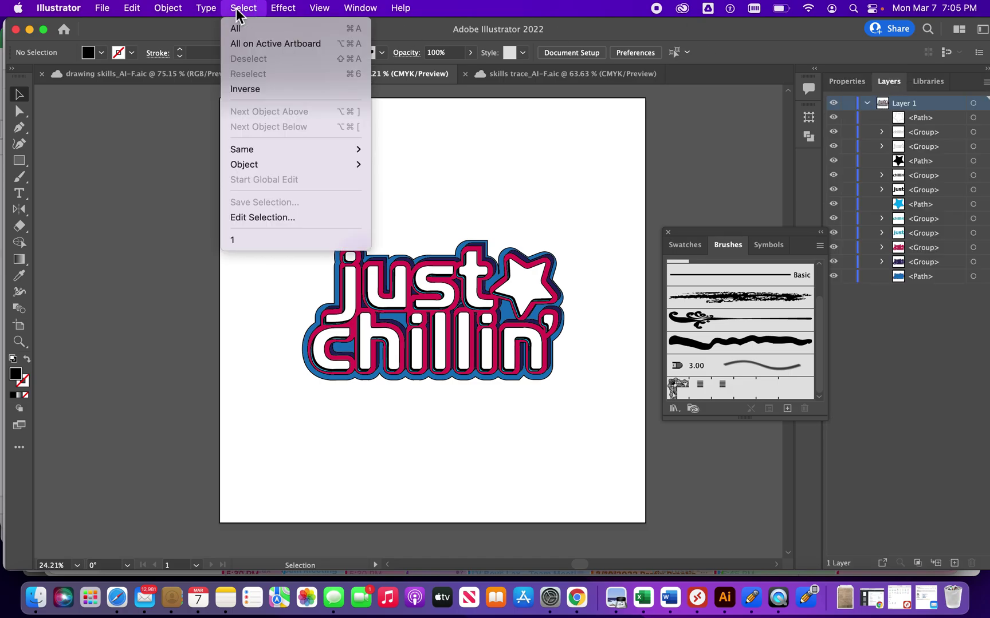
pyautogui.click(236, 29)
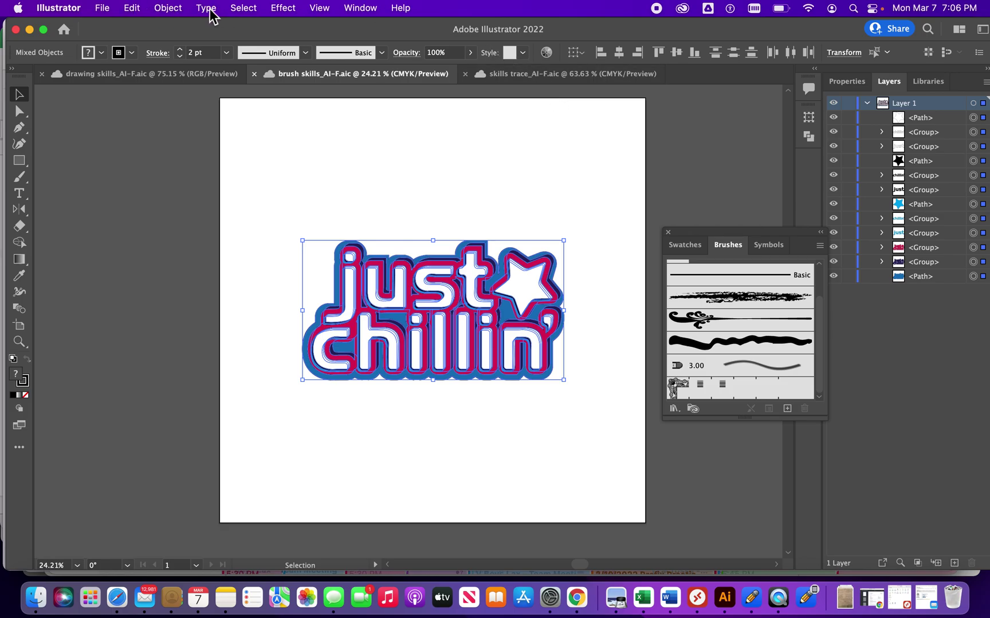
pyautogui.click(319, 8)
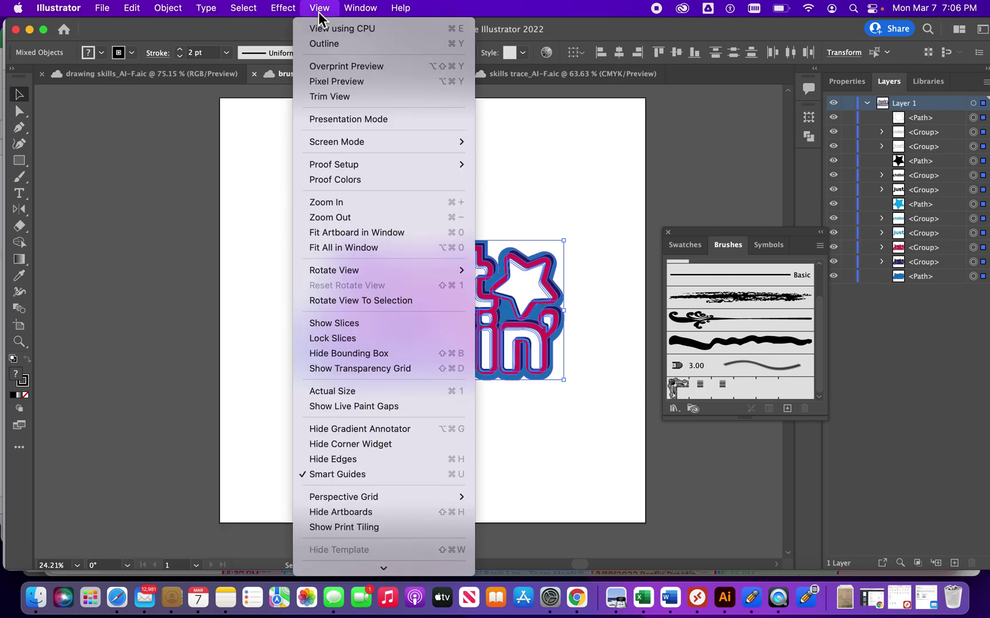
pyautogui.click(331, 460)
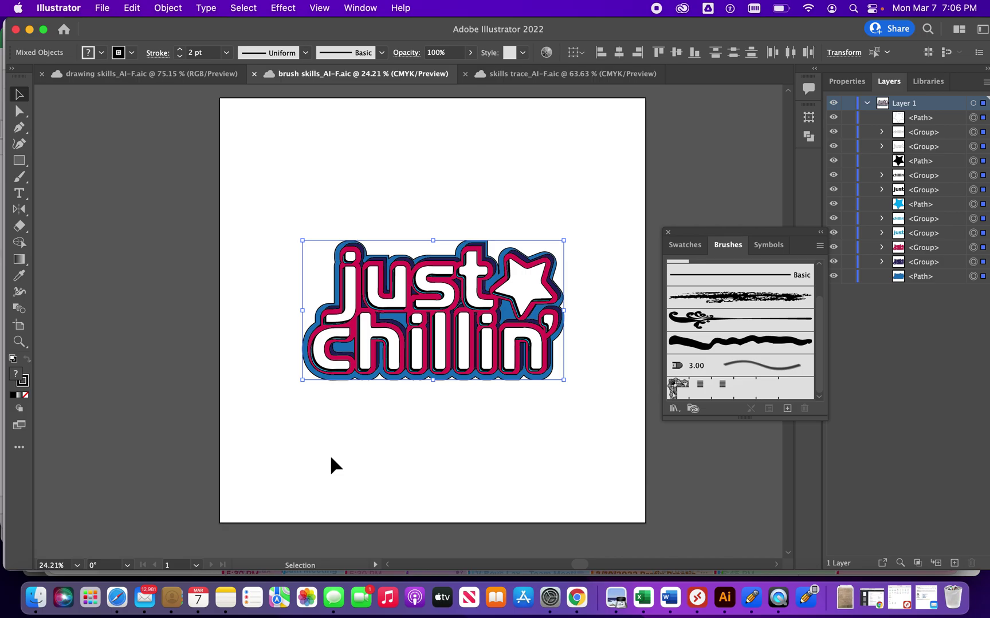
pyautogui.click(719, 344)
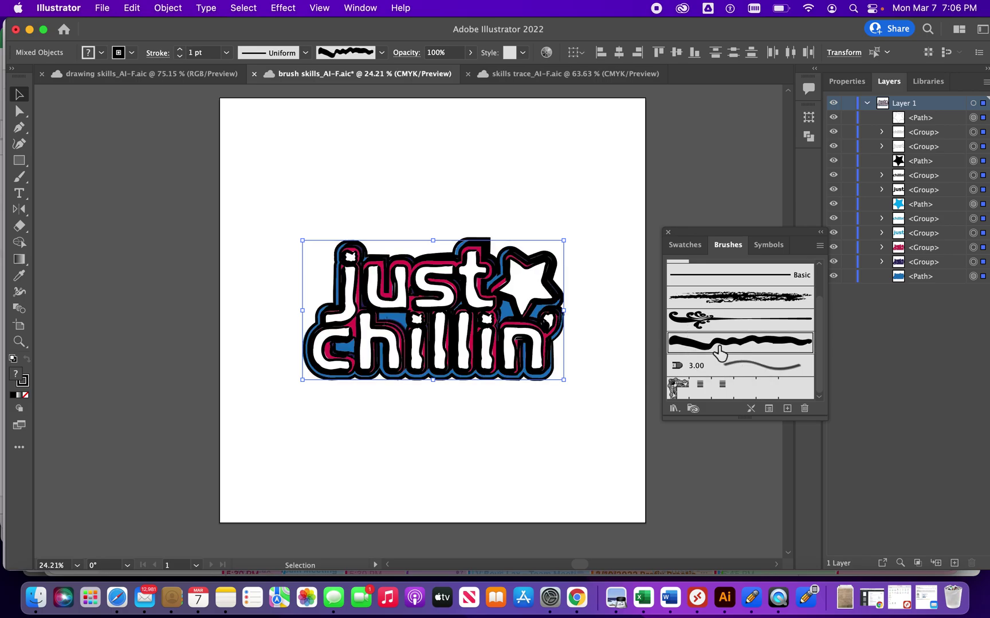
# Set the stroke weight of the brushed "just chillin'" artwork to 0.4 pt
pyautogui.click(842, 82)
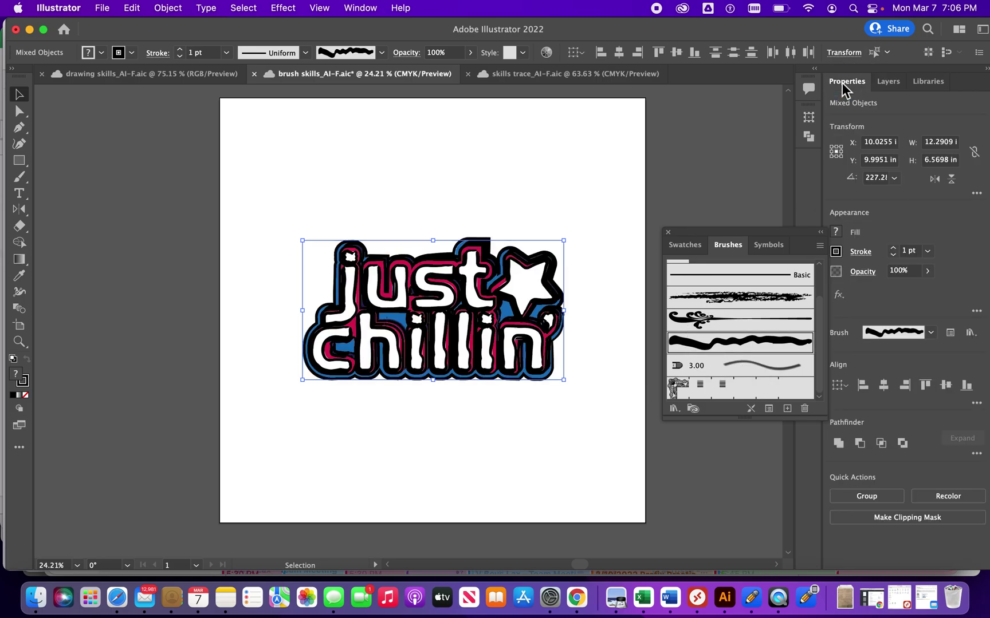
pyautogui.click(907, 255)
pyautogui.press('BackSpace')
pyautogui.write('0.4')
pyautogui.press('Tab')
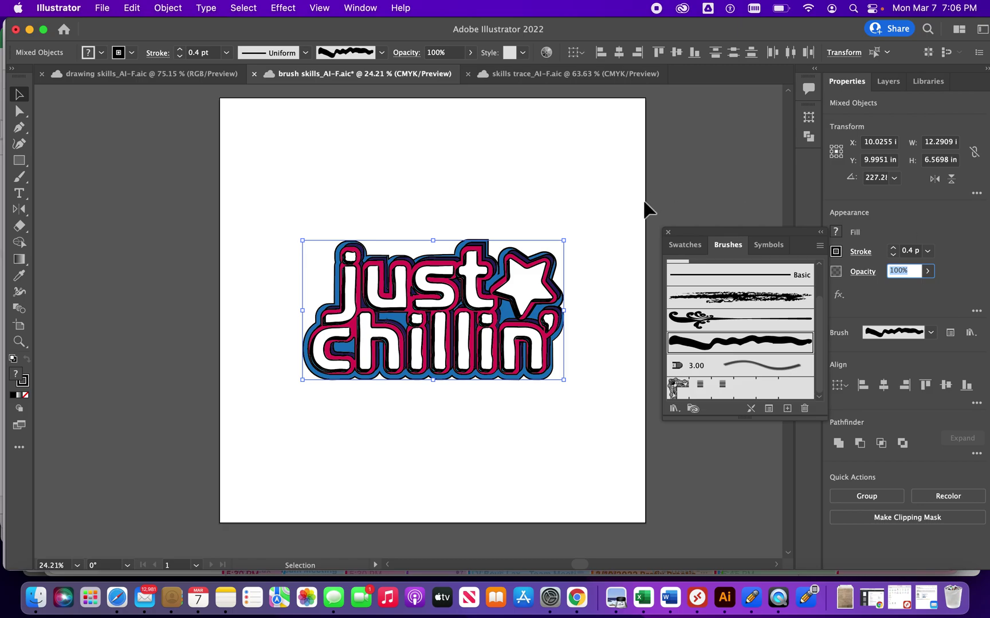
# Show the selection edges again and save the brush skills_AI-F document
pyautogui.click(319, 7)
pyautogui.moveTo(333, 165)
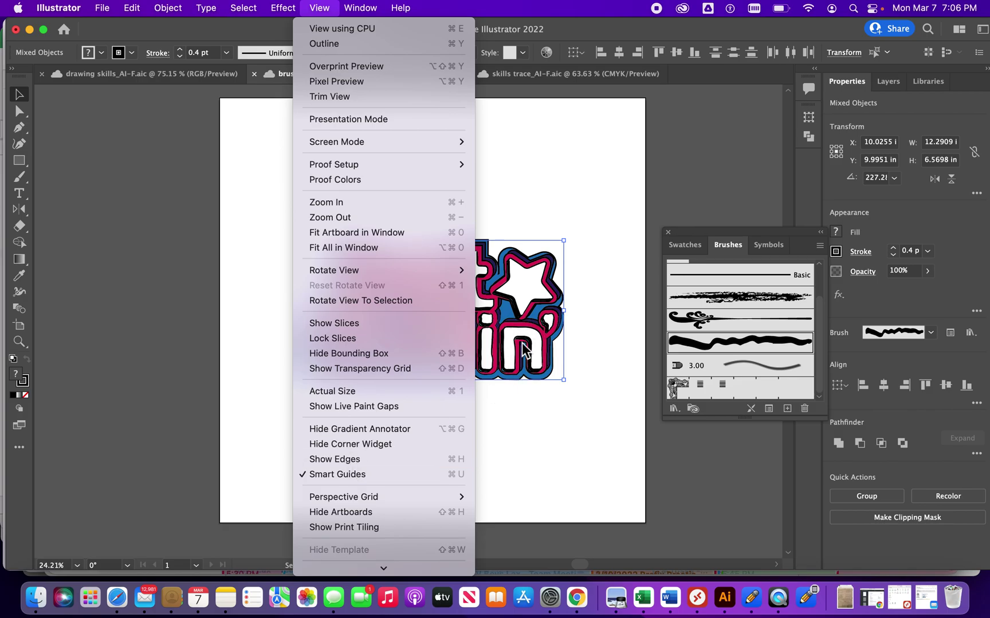
pyautogui.click(376, 459)
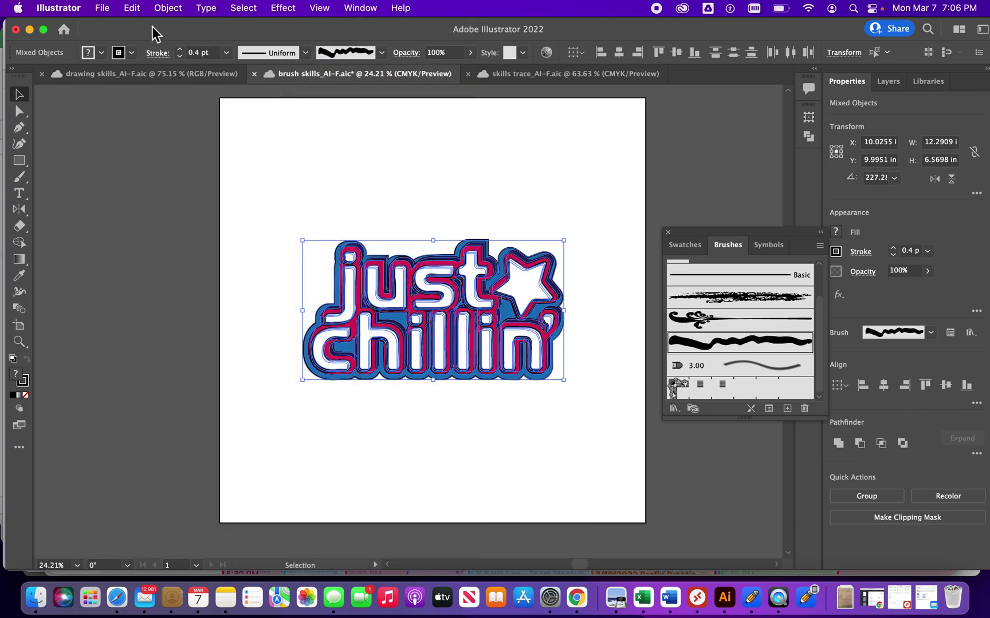
pyautogui.click(111, 9)
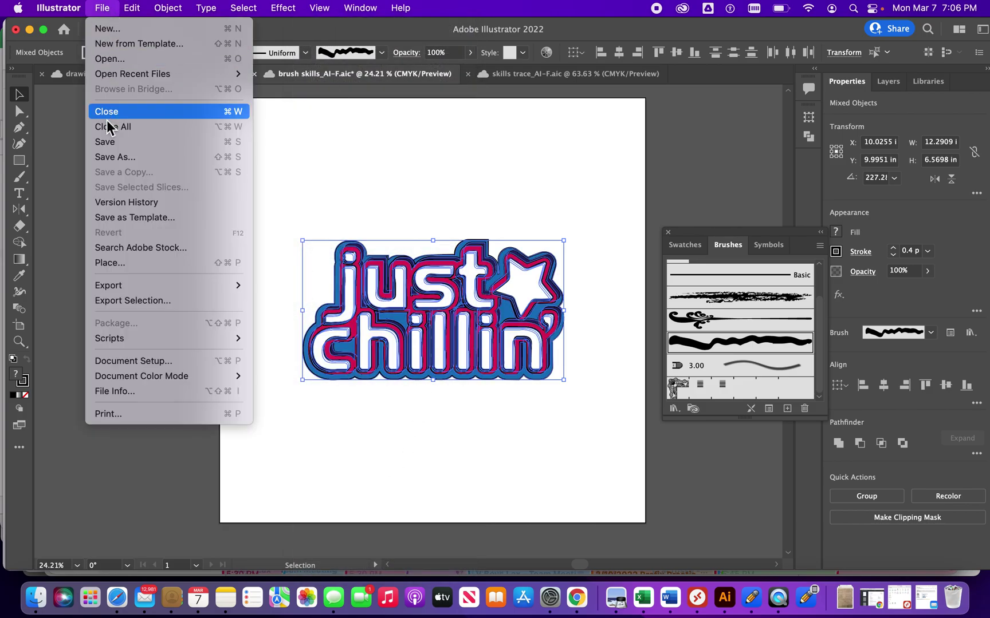
pyautogui.click(107, 143)
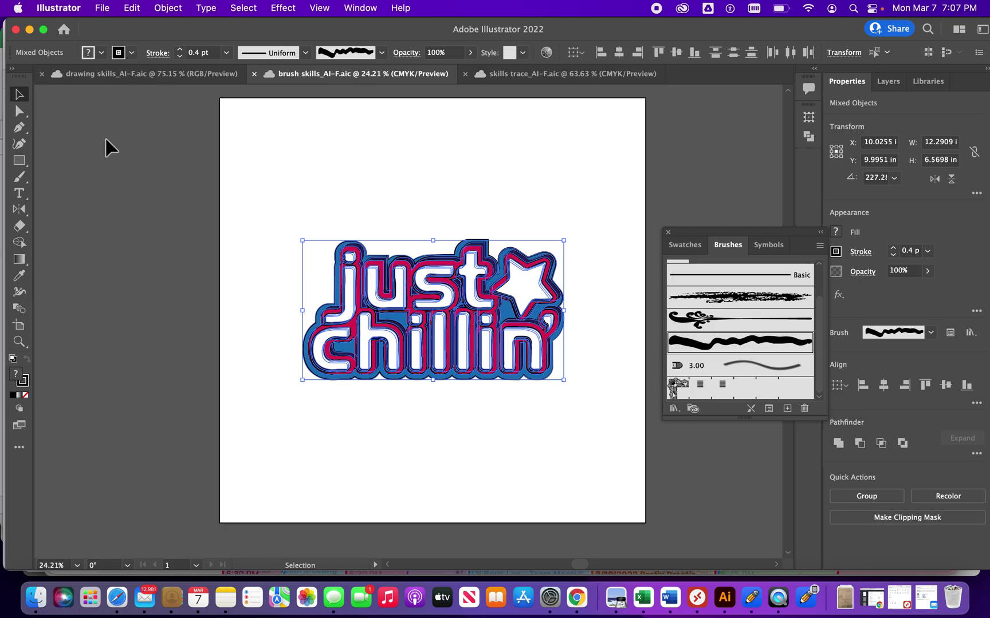
# Copy all the artwork, paste the duplicate directly in front of the original, and hide the pasted copy
pyautogui.click(896, 82)
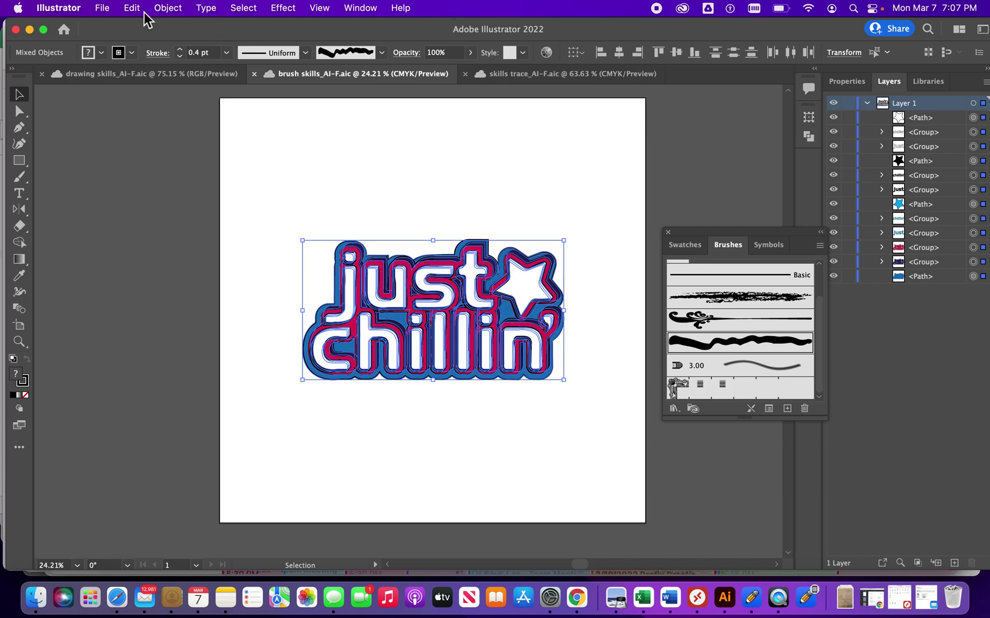
pyautogui.click(243, 9)
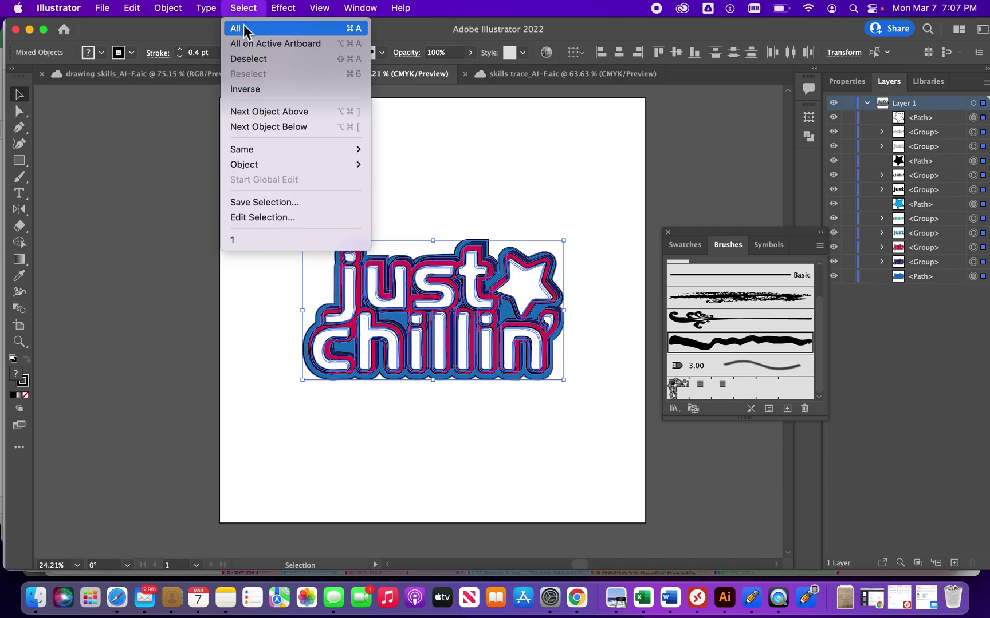
pyautogui.click(245, 29)
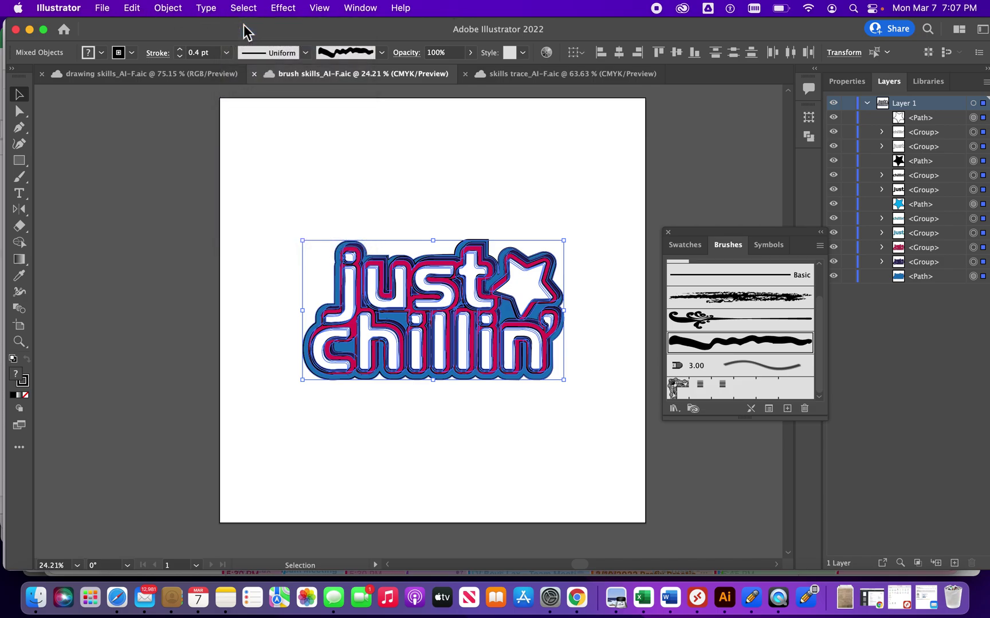
pyautogui.click(133, 9)
pyautogui.click(140, 81)
pyautogui.click(133, 8)
pyautogui.click(142, 112)
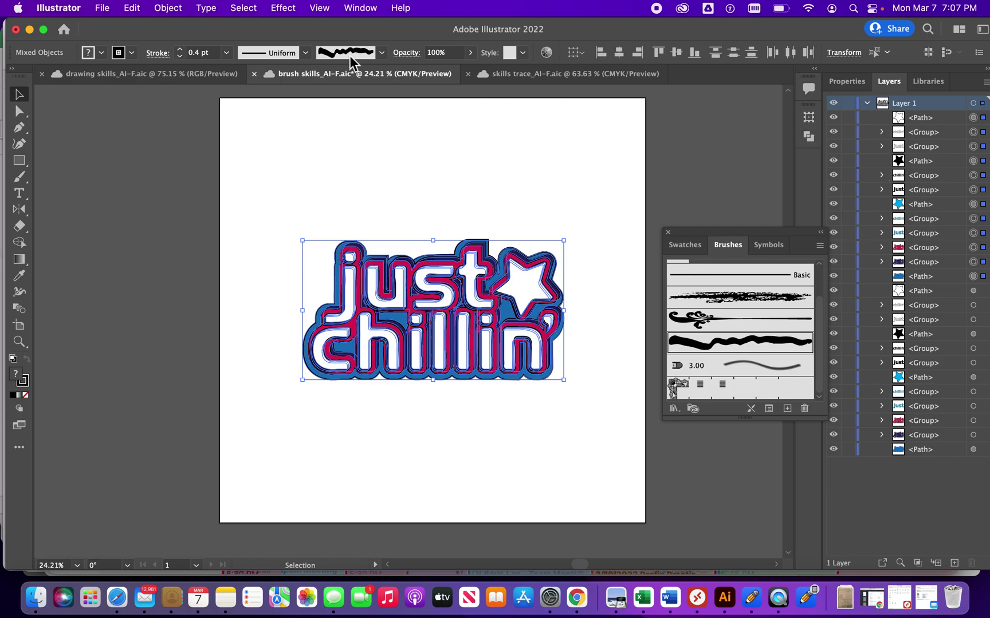
pyautogui.click(169, 9)
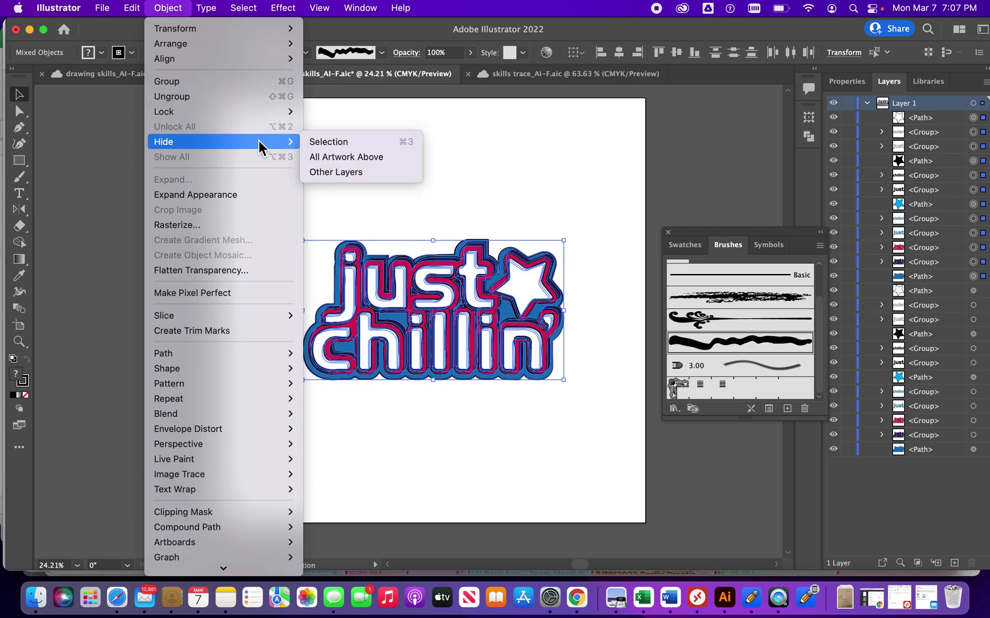
pyautogui.click(336, 146)
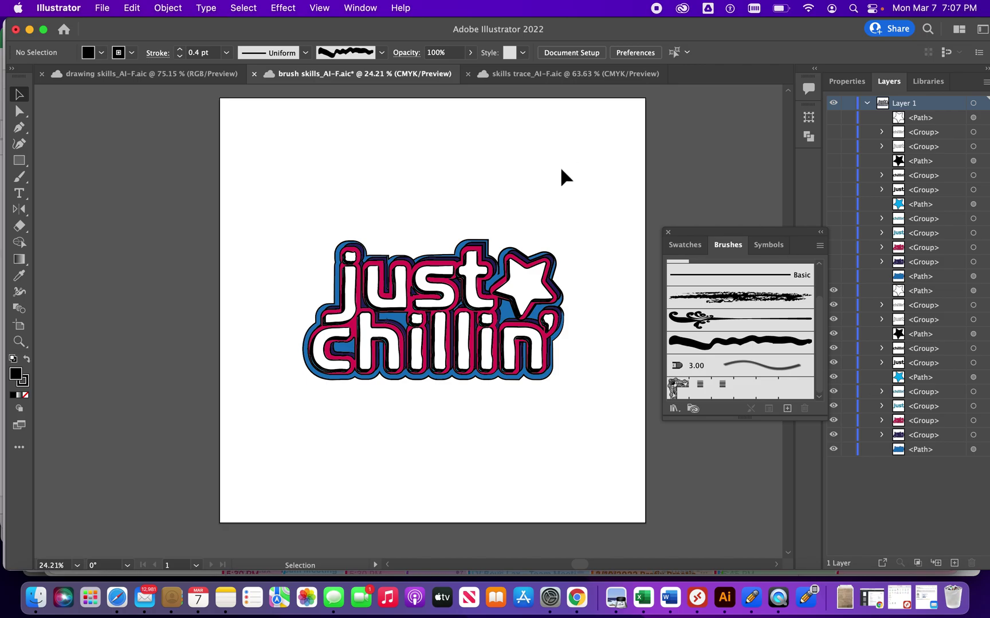
# Select all the visible artwork and remove the brush from its strokes
pyautogui.click(243, 8)
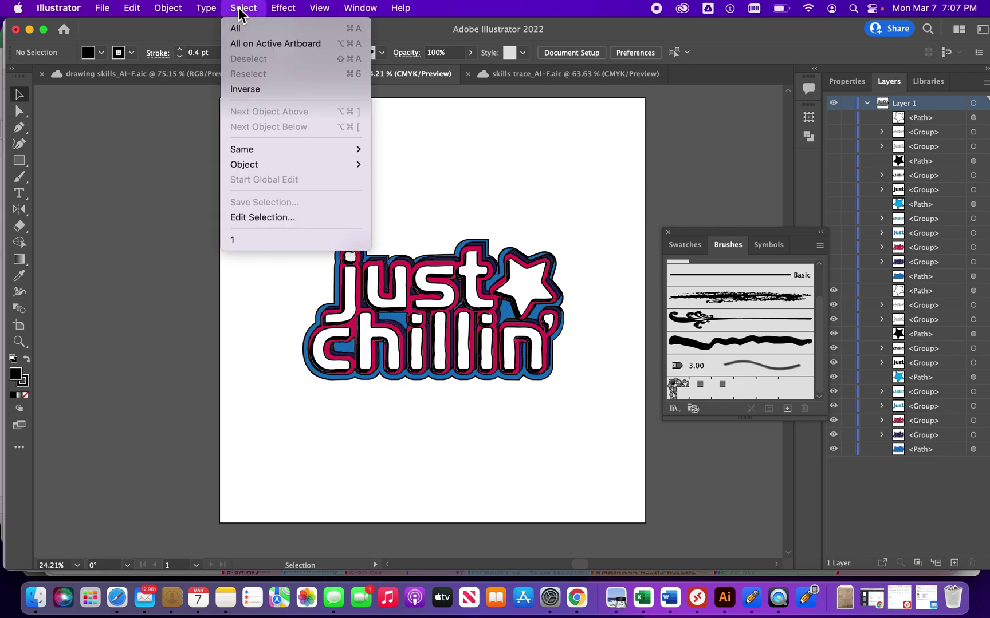
pyautogui.click(239, 29)
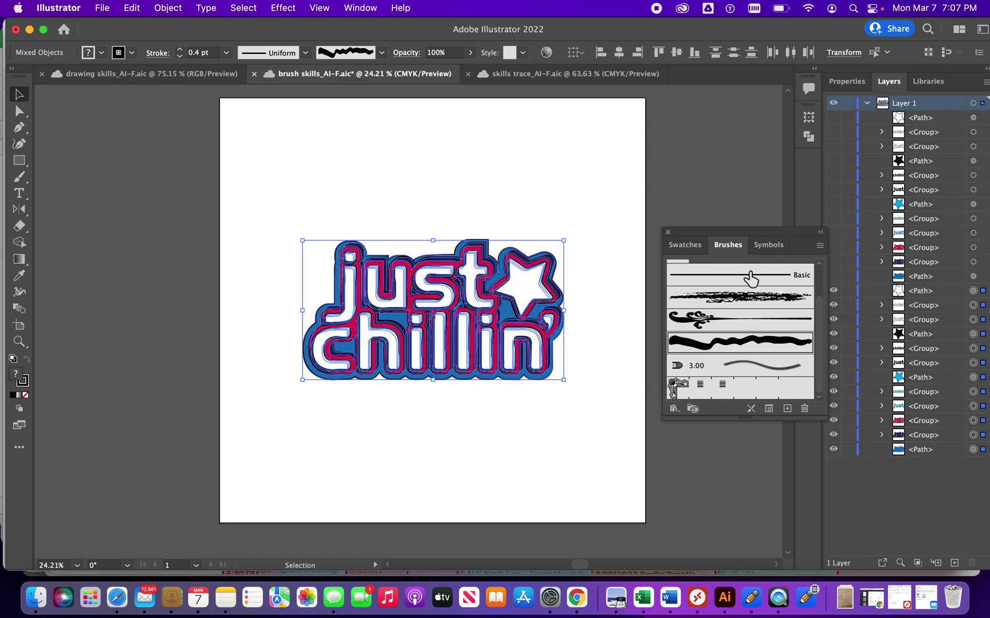
pyautogui.click(820, 246)
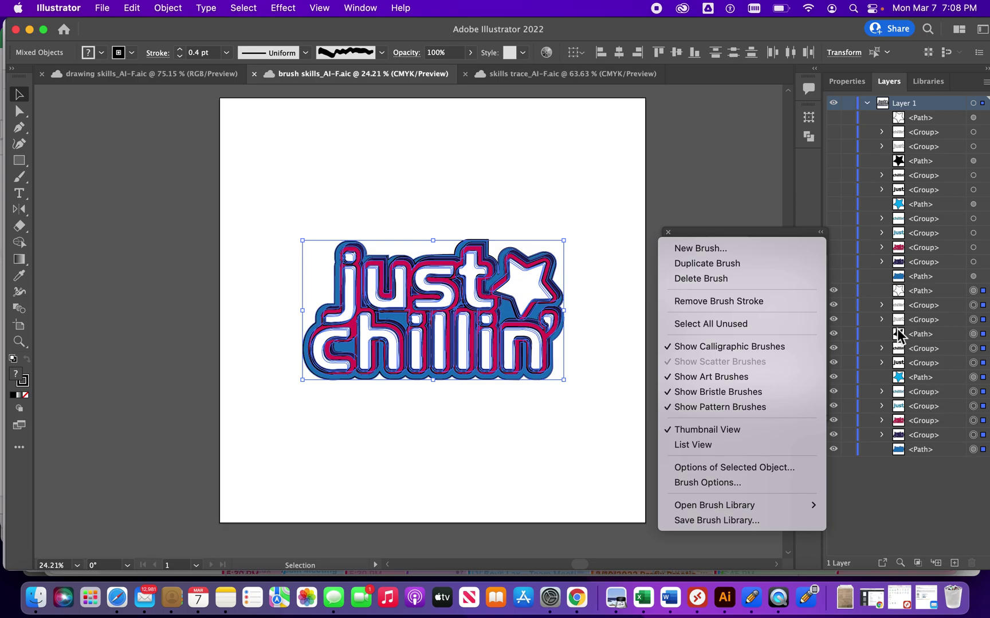
pyautogui.click(748, 303)
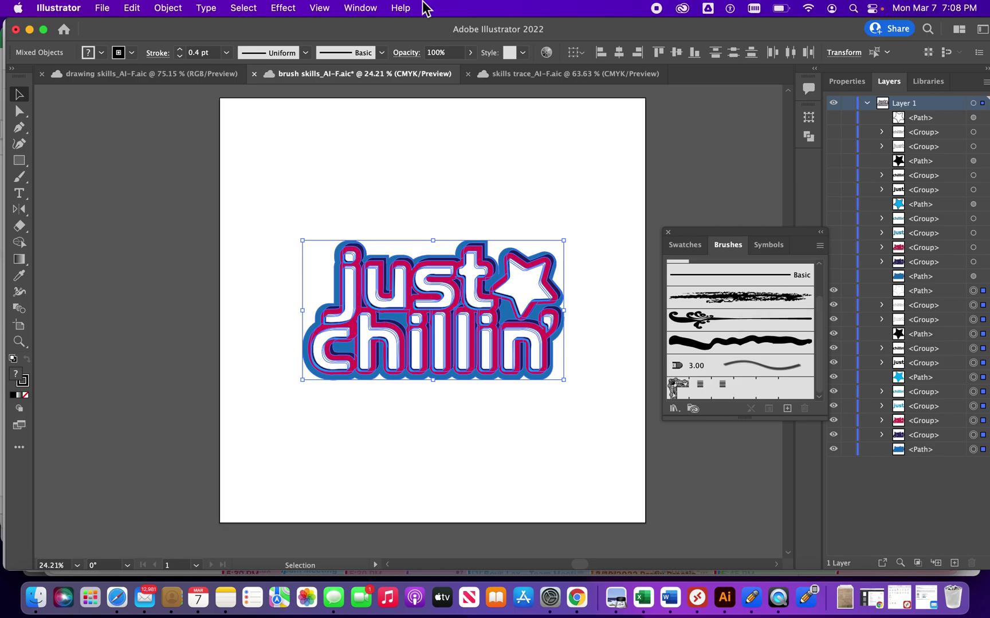
# Offset the paths of the selected artwork by 0.15 in with Miter joins and a miter limit of 4, checking the preview
pyautogui.click(174, 8)
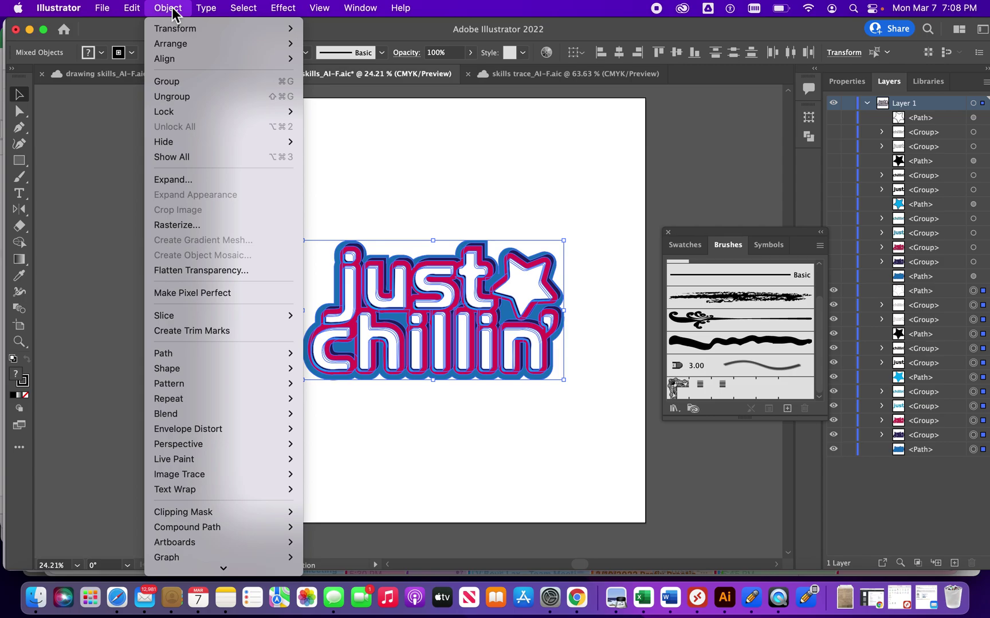
pyautogui.moveTo(192, 352)
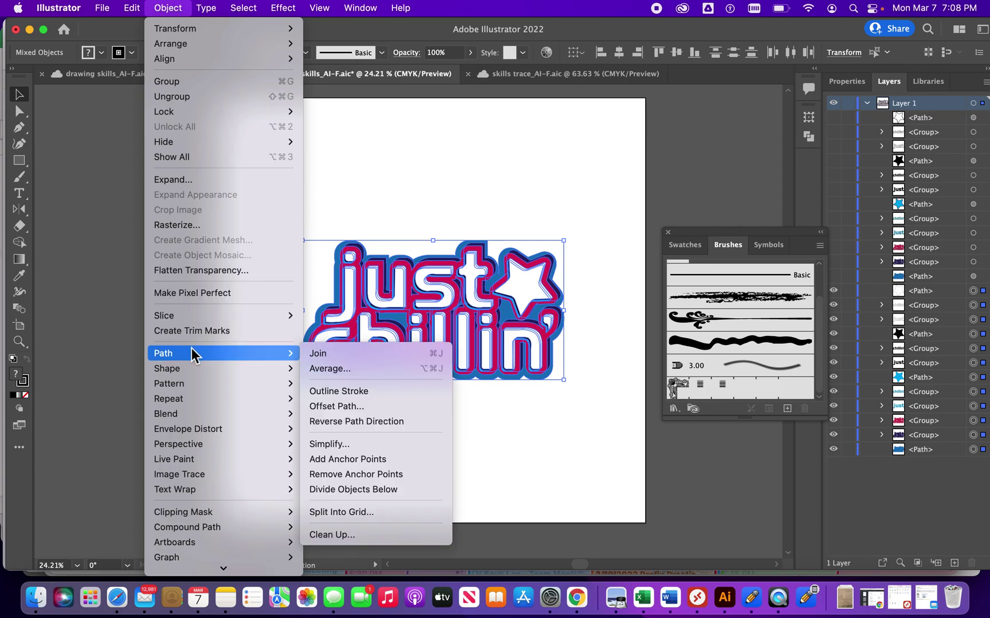
pyautogui.click(328, 405)
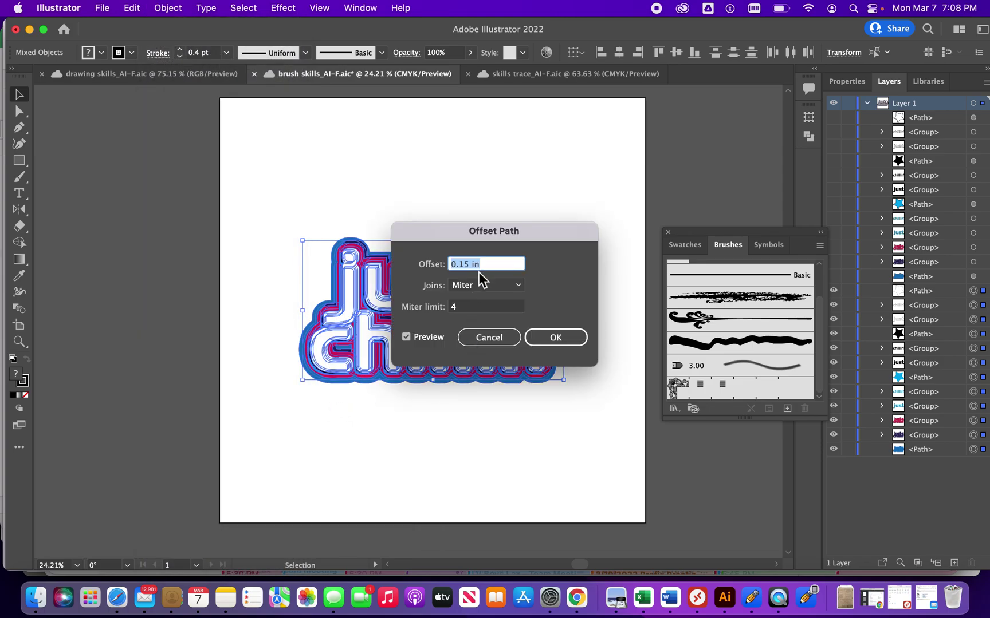
pyautogui.moveTo(531, 231); pyautogui.dragTo(591, 128)
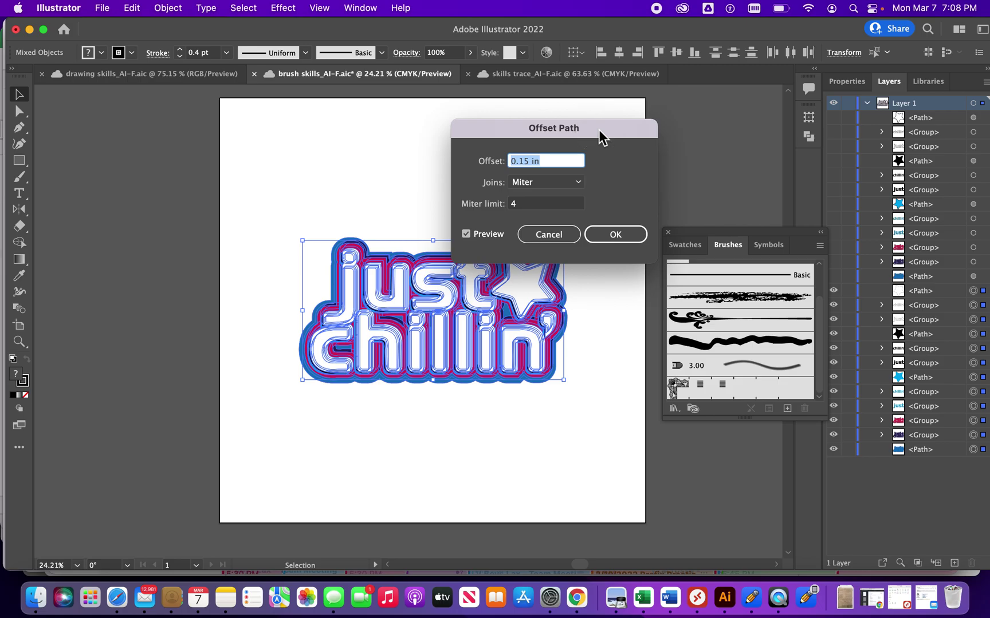
pyautogui.click(465, 235)
pyautogui.click(469, 235)
pyautogui.click(467, 234)
pyautogui.click(466, 234)
pyautogui.click(466, 234)
pyautogui.click(467, 234)
pyautogui.click(467, 234)
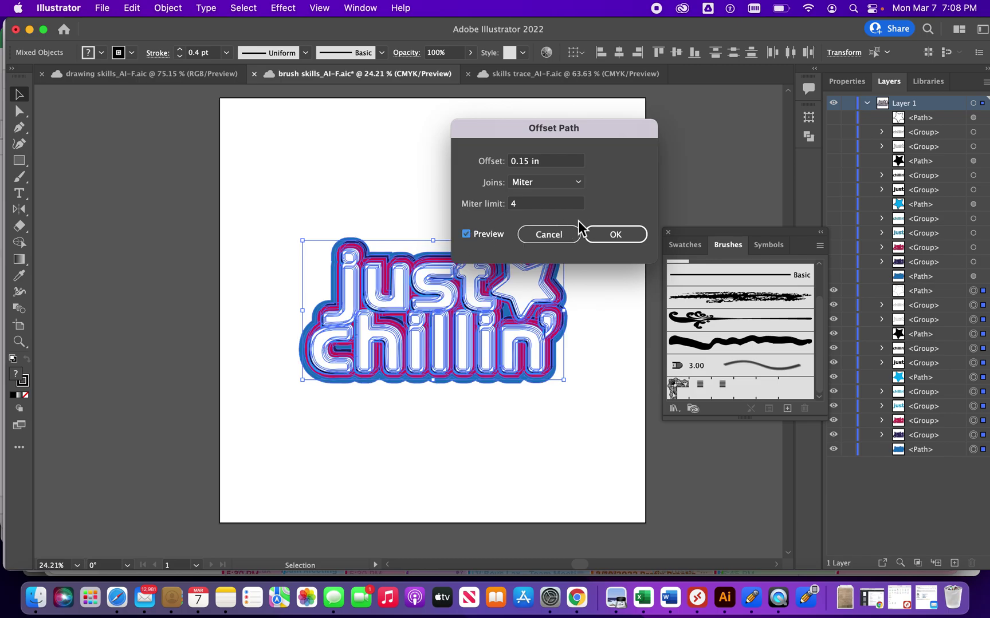
pyautogui.click(621, 239)
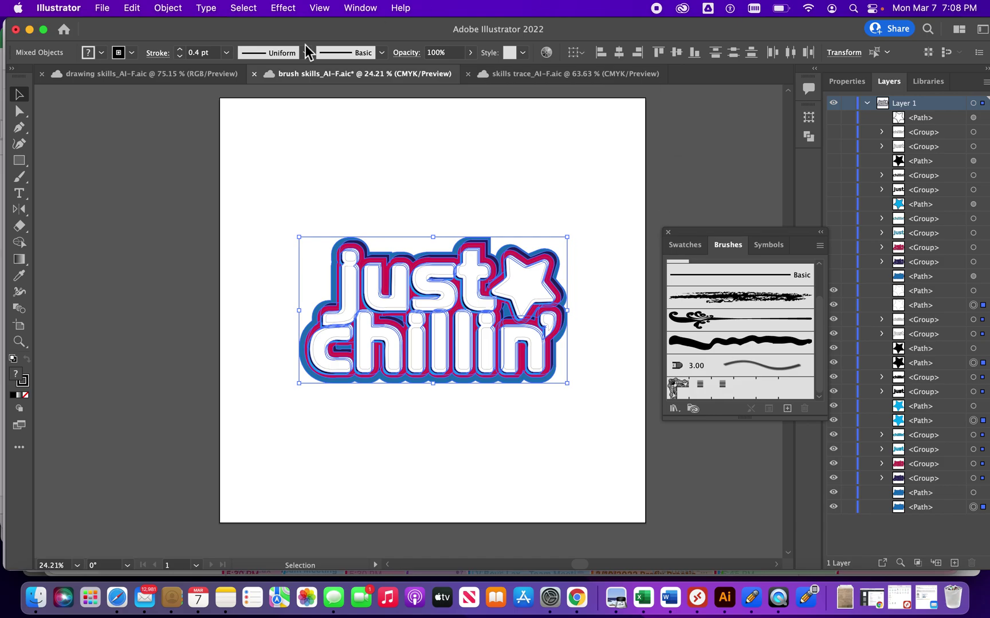
# Select all the visible artwork and unite it into one silhouette shape with Pathfinder
pyautogui.click(250, 11)
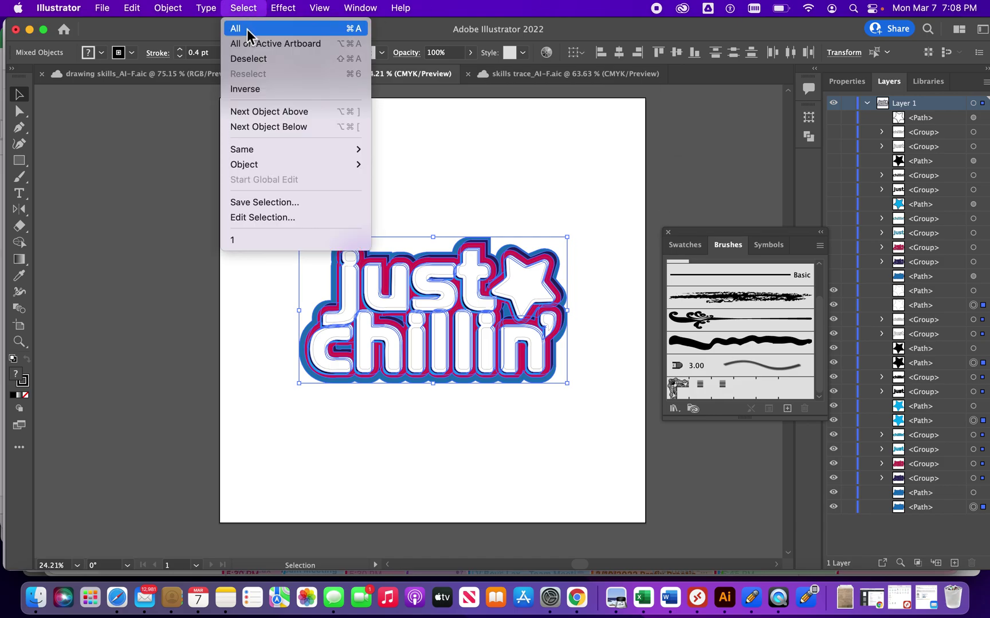
pyautogui.click(247, 29)
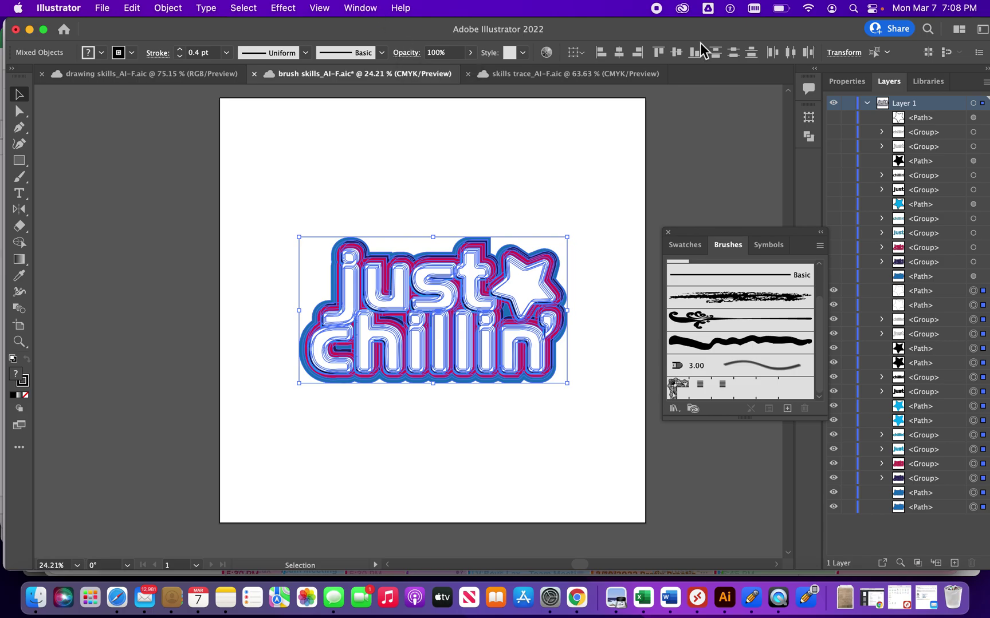
pyautogui.click(855, 83)
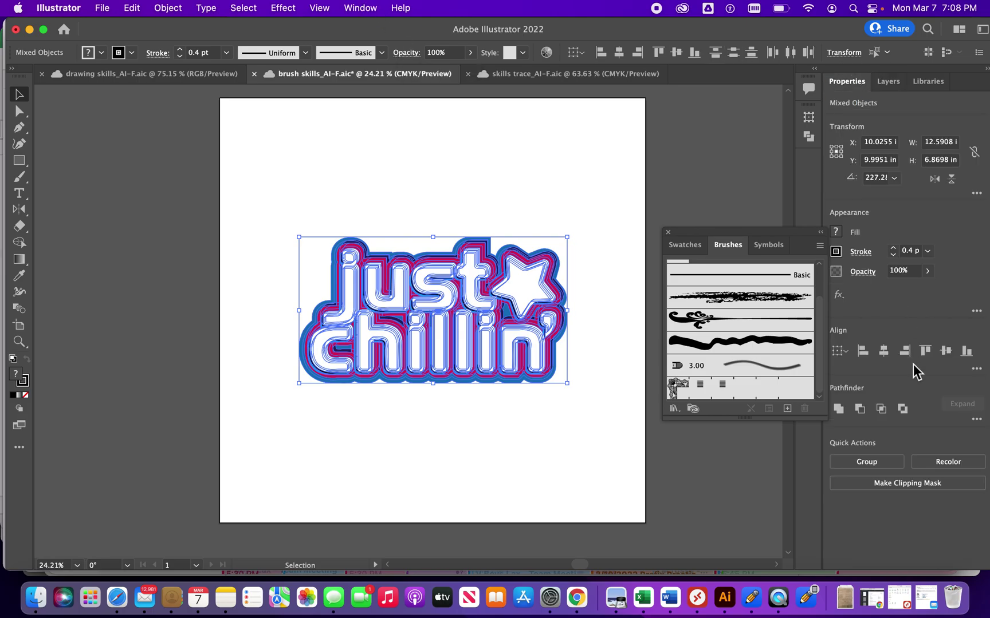
pyautogui.click(839, 409)
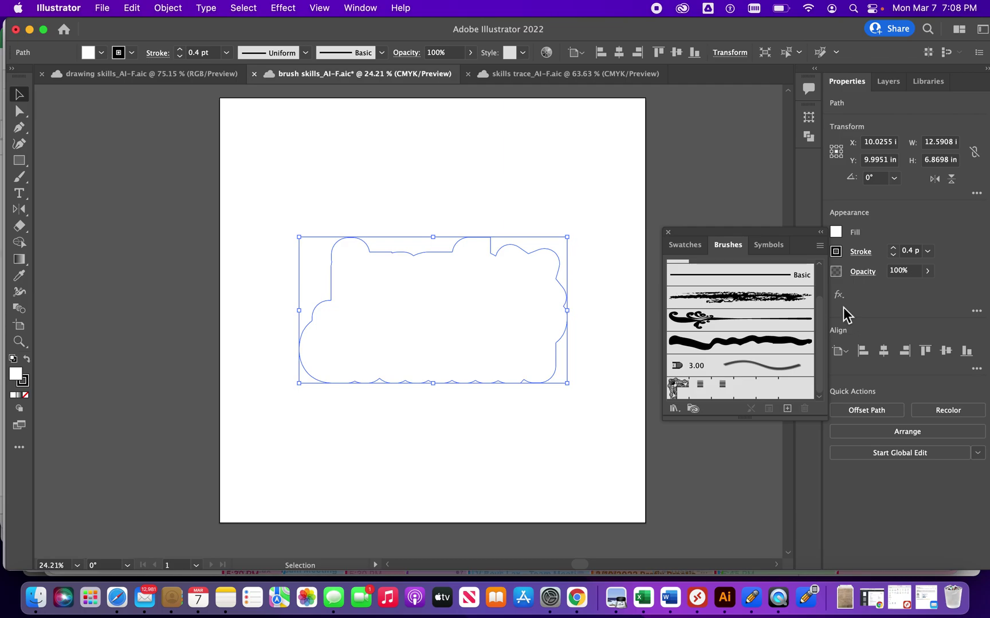
# Remove the stroke from the united silhouette, fill it with black, and deselect it
pyautogui.click(837, 252)
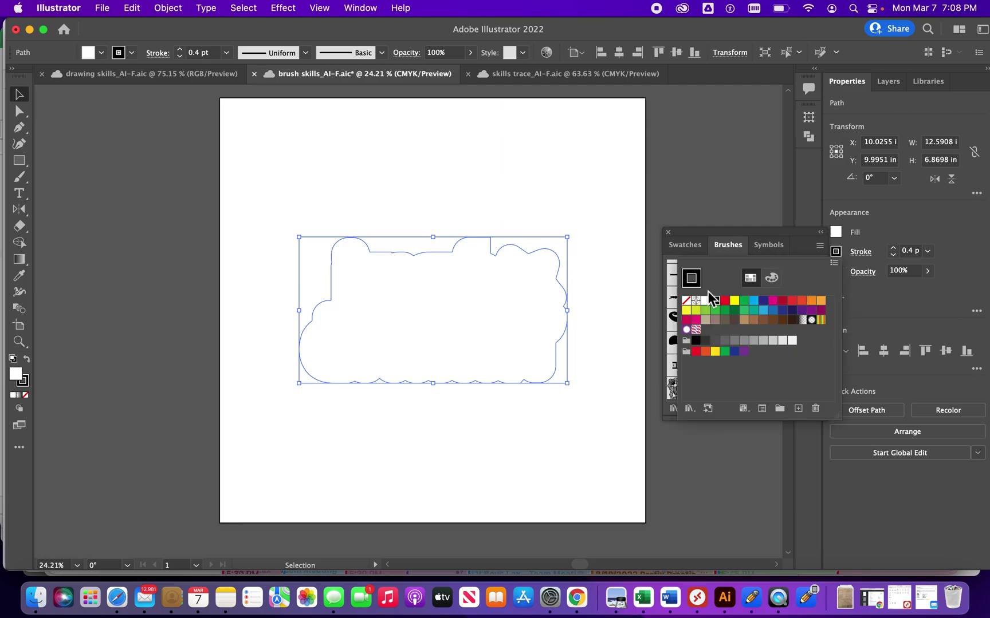
pyautogui.click(686, 301)
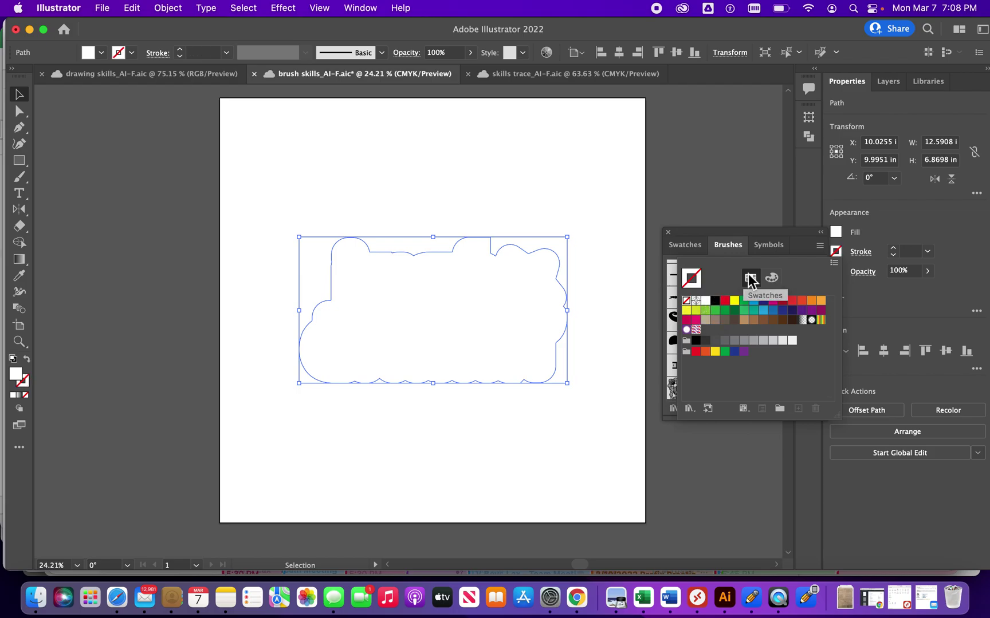
pyautogui.click(836, 233)
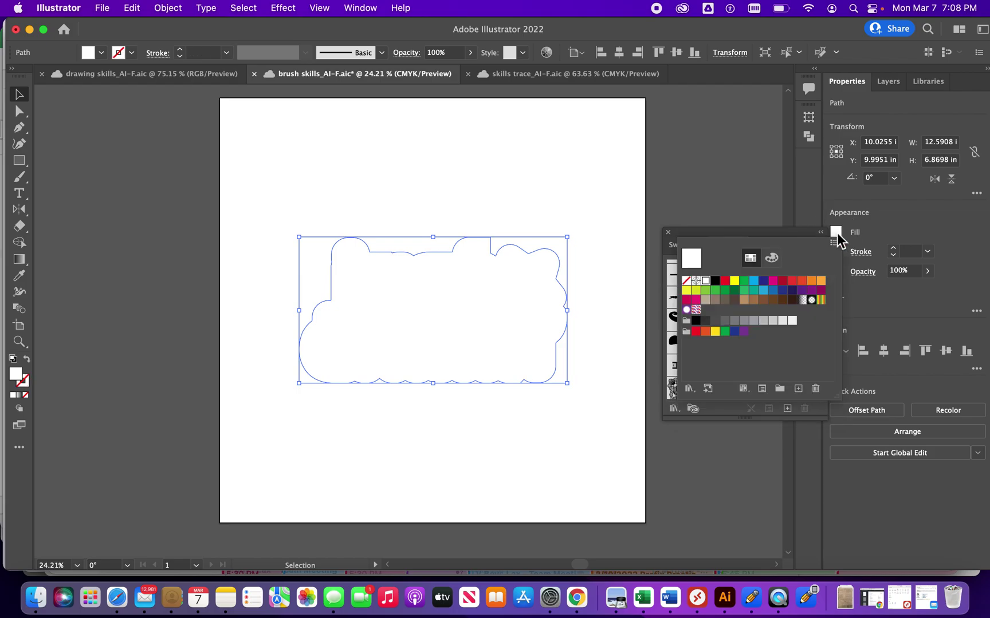
pyautogui.click(715, 281)
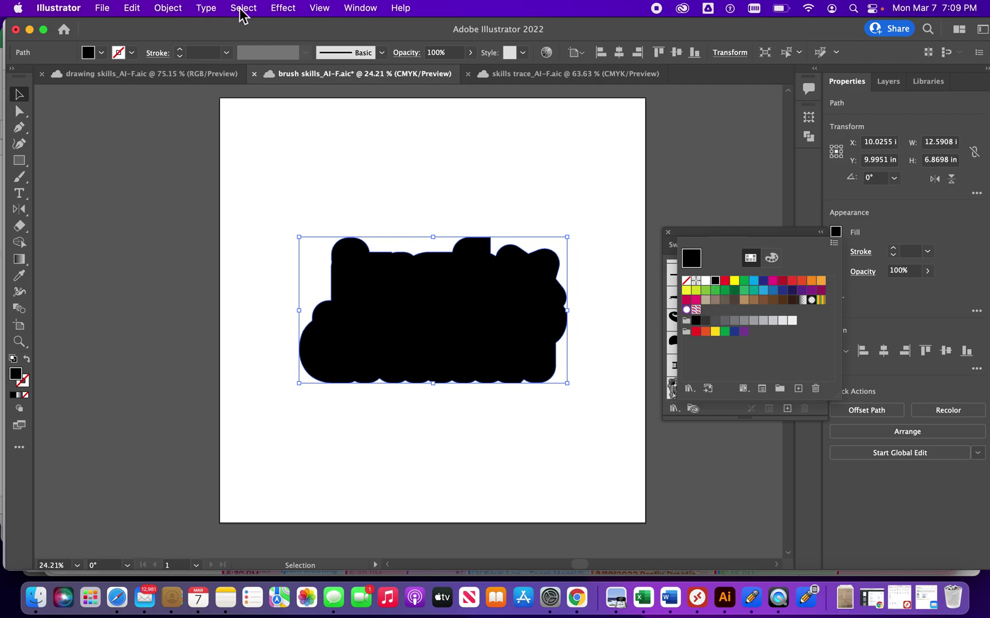
pyautogui.click(174, 10)
pyautogui.click(383, 109)
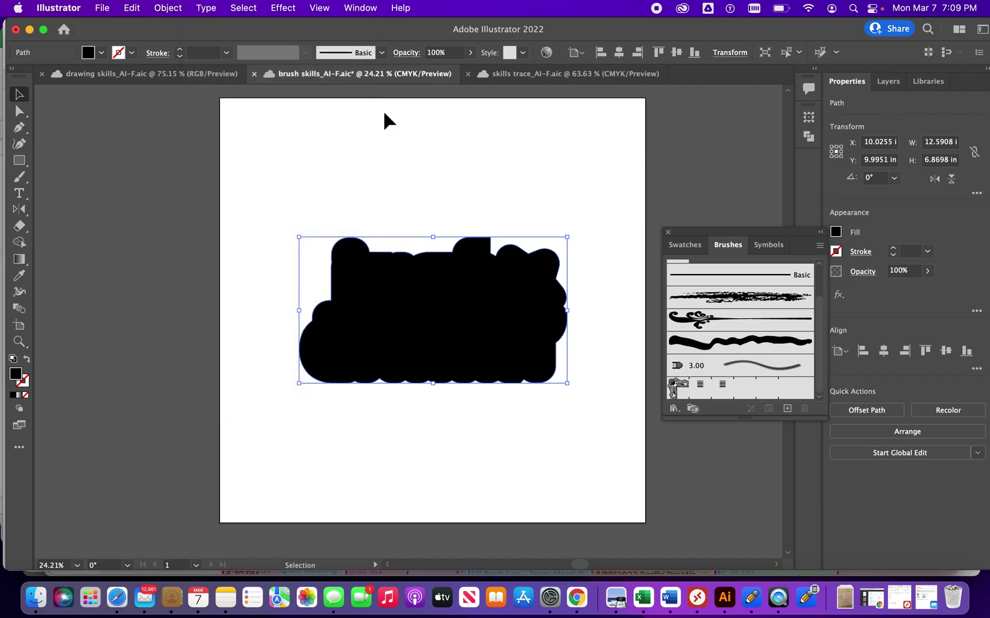
pyautogui.click(383, 109)
# Show all the hidden artwork and lock it, leaving the black silhouette behind it unlocked
pyautogui.click(174, 9)
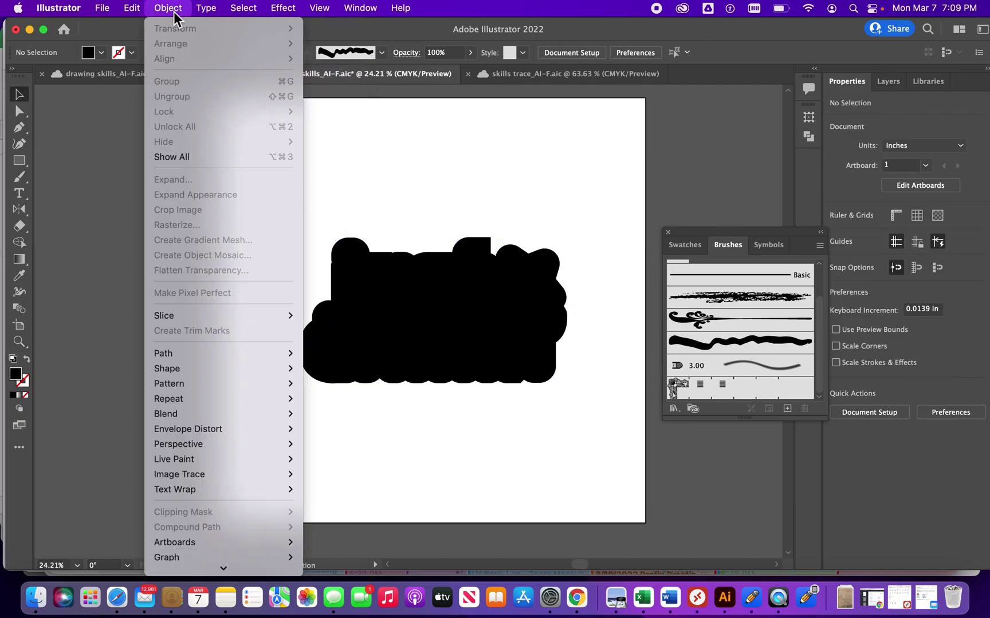
pyautogui.click(172, 157)
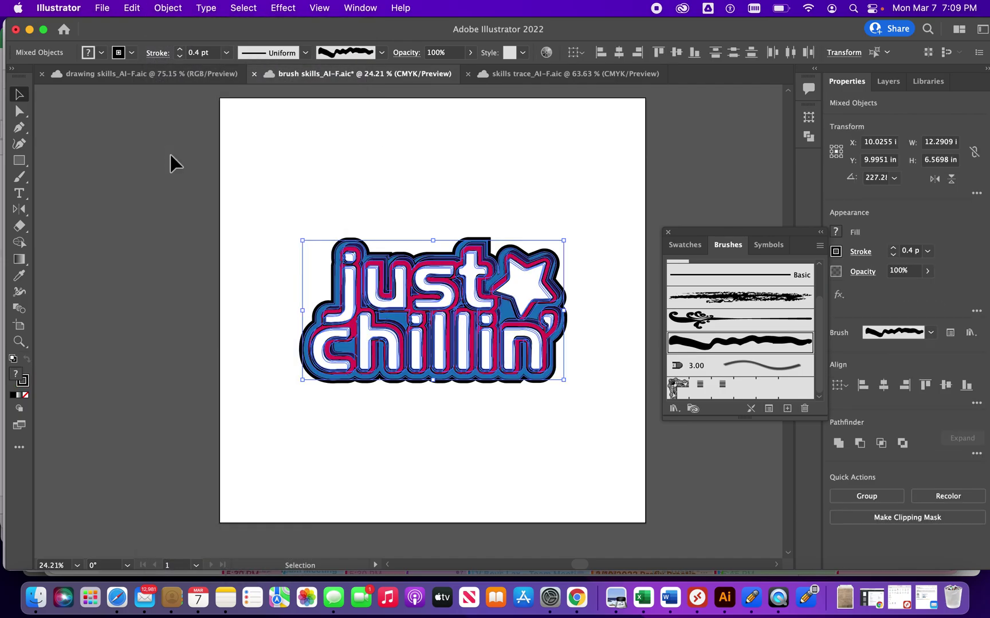
pyautogui.click(167, 8)
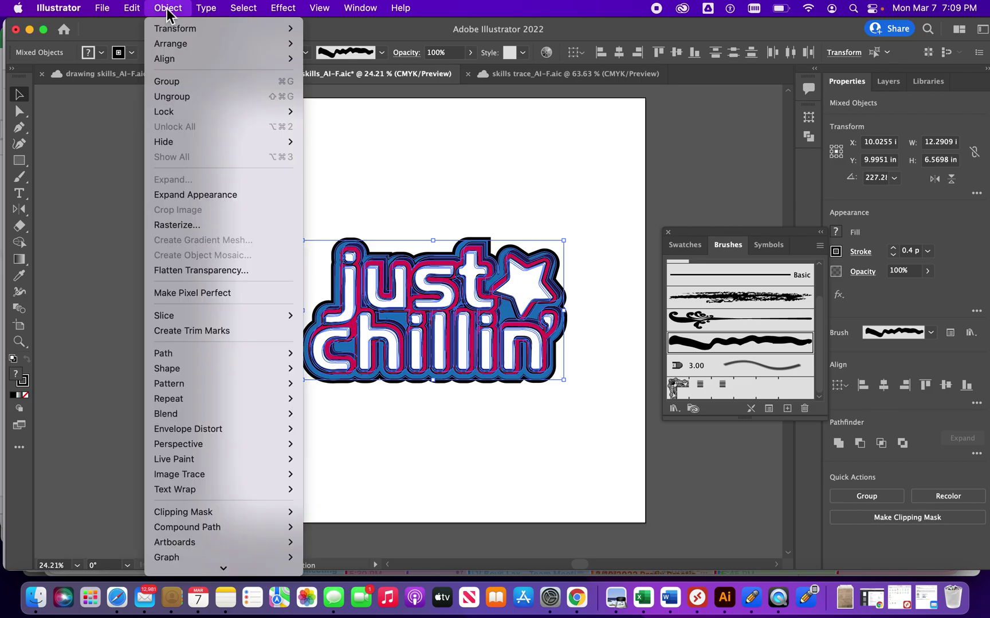
pyautogui.moveTo(184, 115)
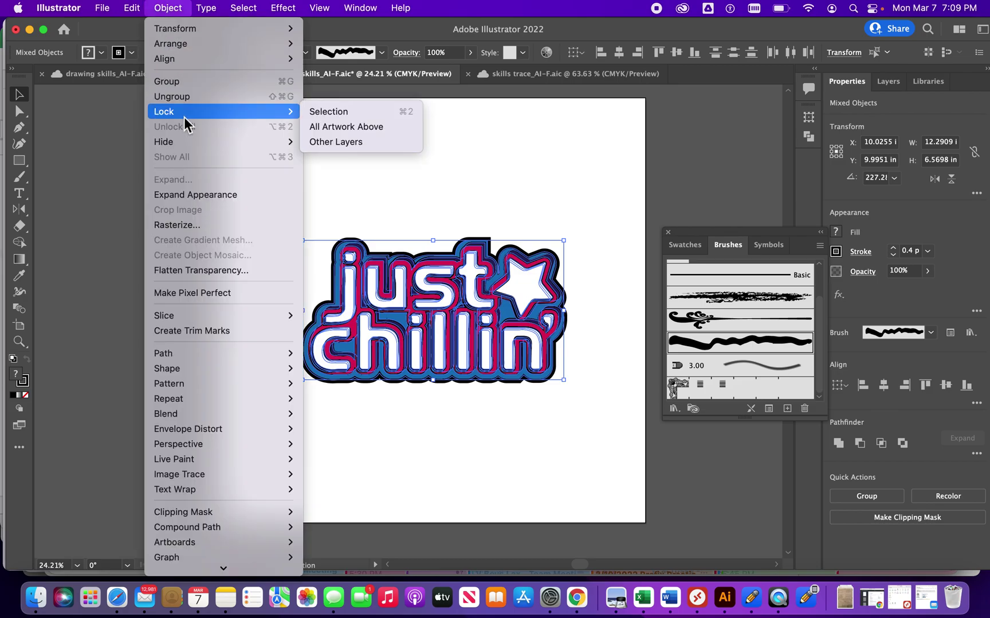
pyautogui.click(333, 110)
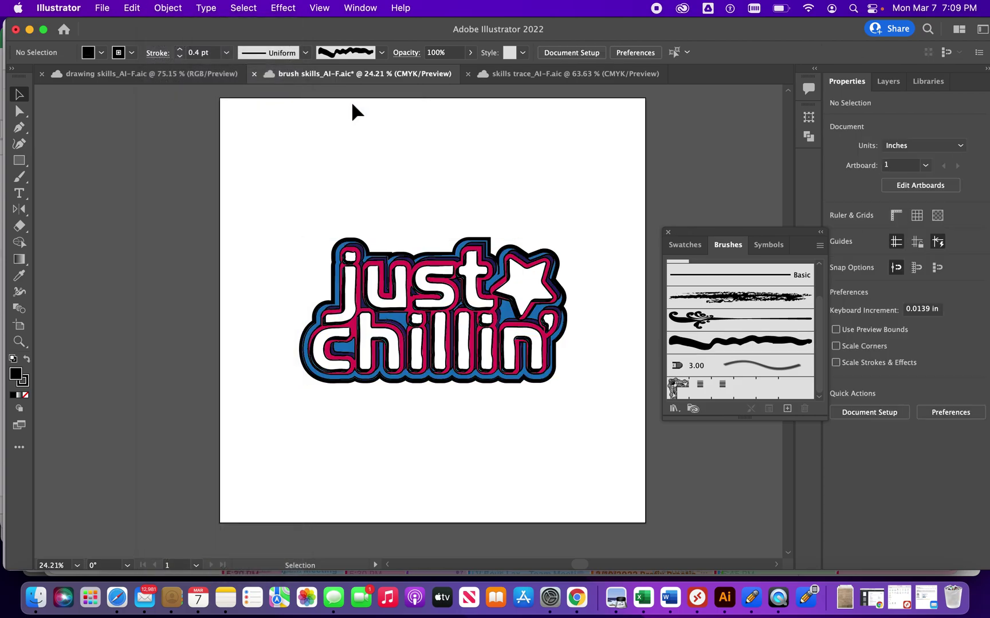
# List Layer 1's contents and select the unlocked black silhouette path beneath the locked artwork with the Direct Selection tool
pyautogui.click(886, 80)
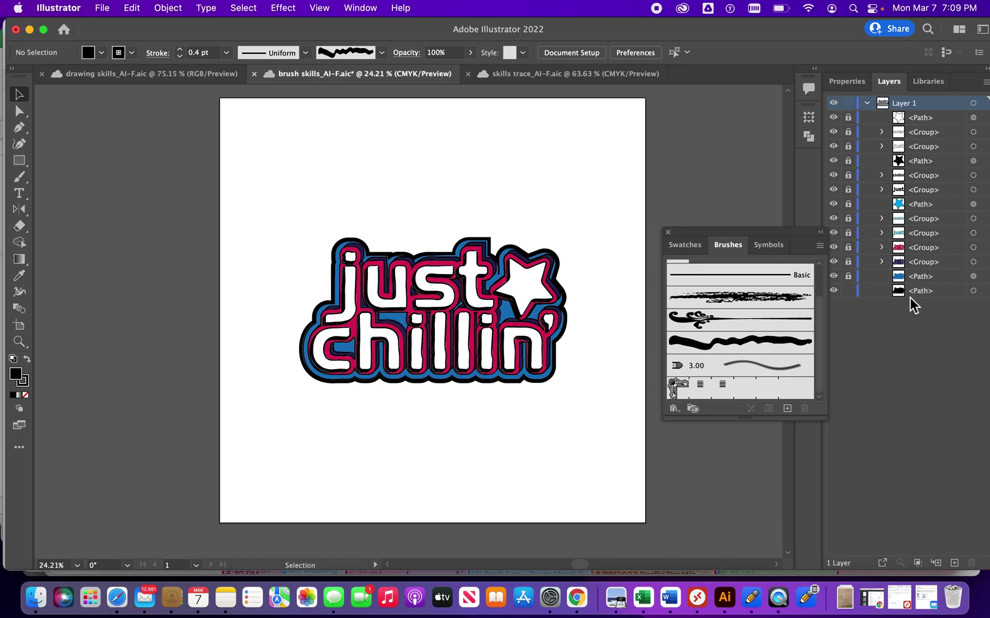
pyautogui.click(20, 112)
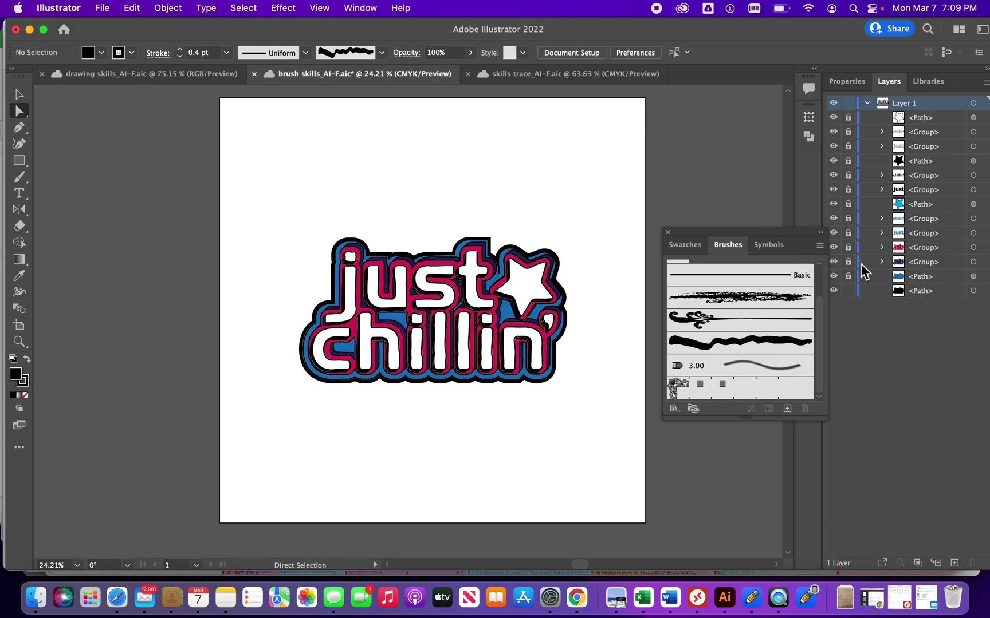
pyautogui.click(916, 291)
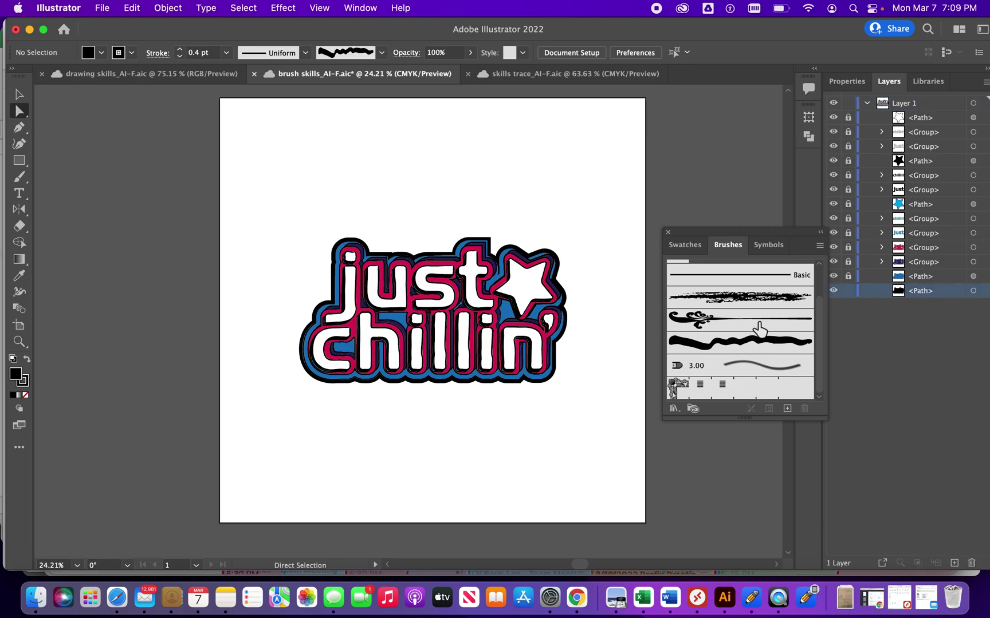
pyautogui.click(560, 361)
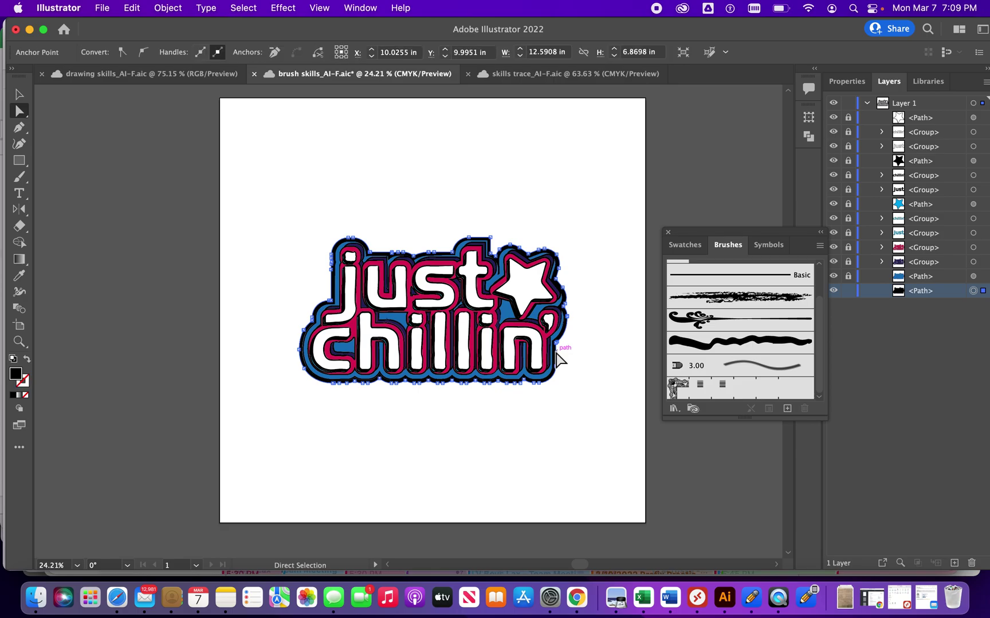
pyautogui.moveTo(556, 378)
pyautogui.mouseDown()
pyautogui.moveTo(561, 371)
pyautogui.moveTo(577, 382)
pyautogui.moveTo(554, 378)
pyautogui.mouseUp()
# Select a single anchor point on the black silhouette's lower edge beneath the "n" of "chillin'" with the Direct Selection tool
pyautogui.click(18, 95)
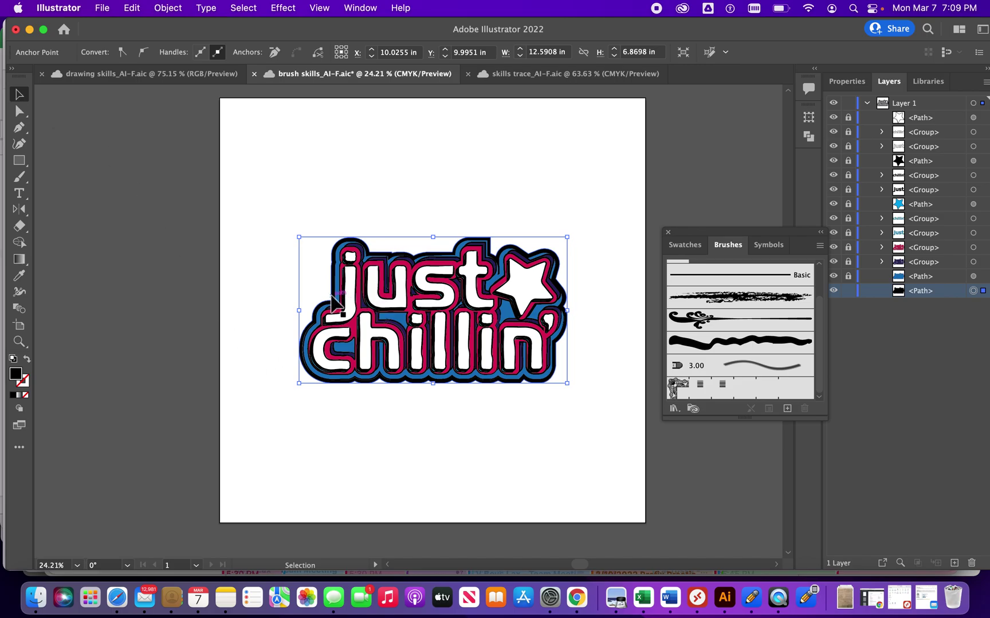
pyautogui.moveTo(331, 299)
pyautogui.mouseDown()
pyautogui.moveTo(312, 295)
pyautogui.moveTo(326, 300)
pyautogui.mouseUp()
pyautogui.click(20, 112)
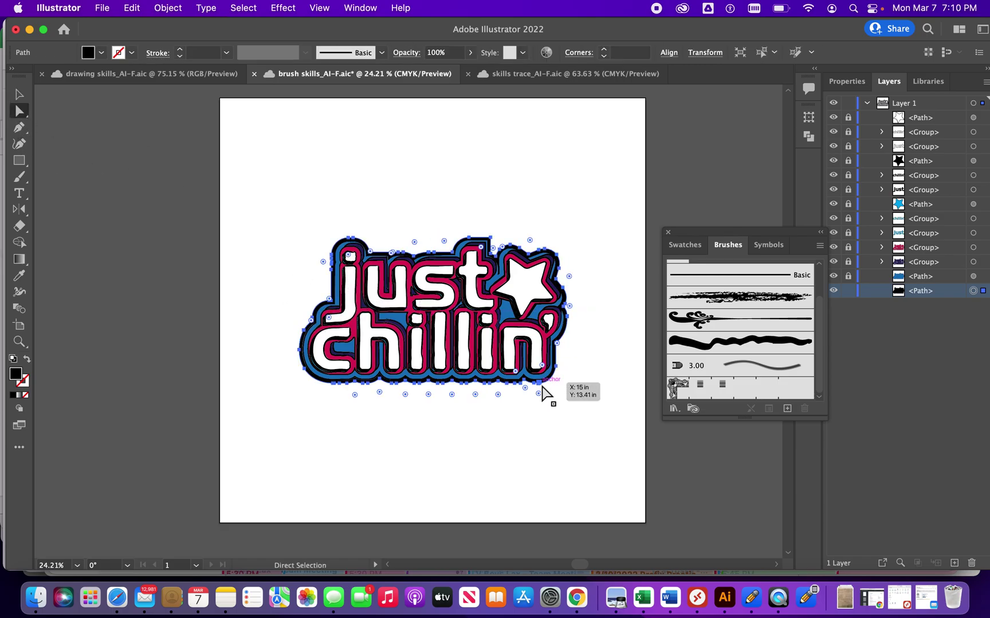
pyautogui.moveTo(542, 392)
pyautogui.mouseDown()
pyautogui.moveTo(535, 385)
pyautogui.moveTo(536, 410)
pyautogui.moveTo(535, 385)
pyautogui.mouseUp()
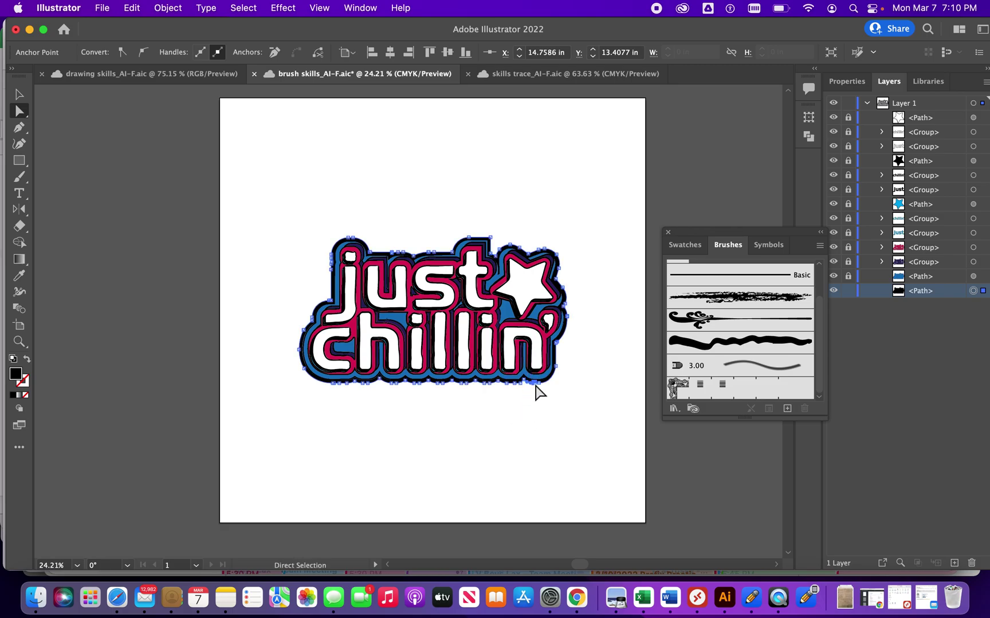